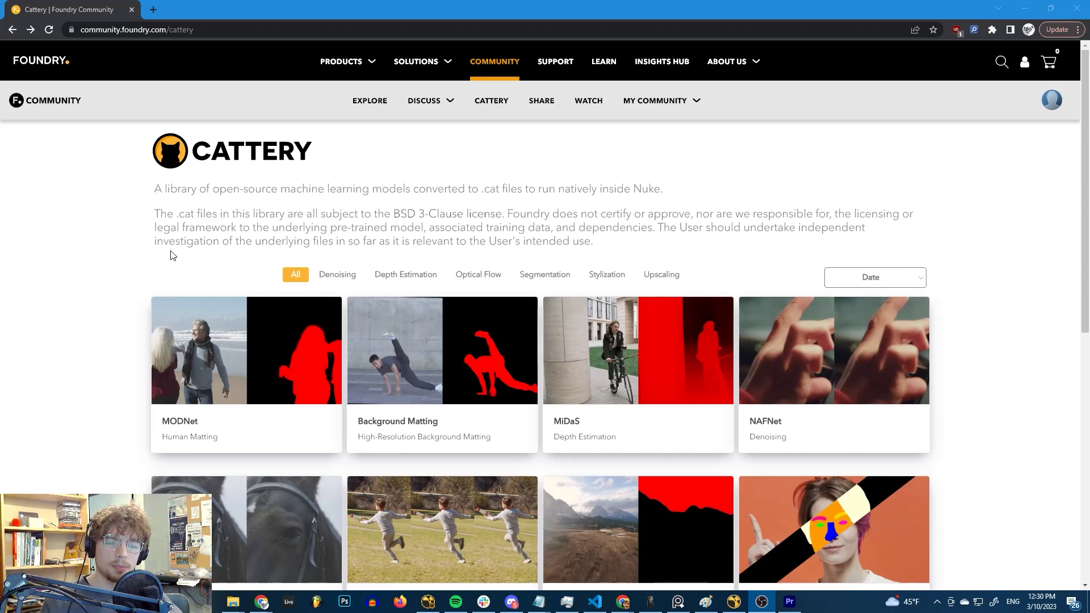
- Open the MODNet model page on the Cattery and play the third gallery thumbnail's demo video
{"action": "left_click", "coordinate": [219, 430]}
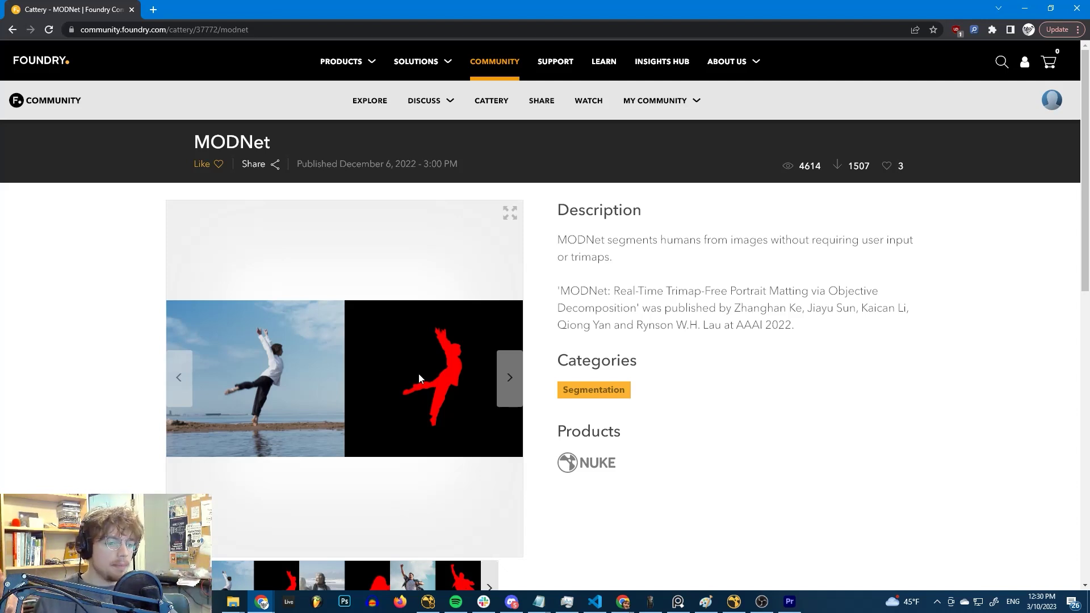
{"action": "scroll", "coordinate": [419, 378], "scroll_direction": "down", "scroll_amount": 2}
{"action": "left_click", "coordinate": [310, 477]}
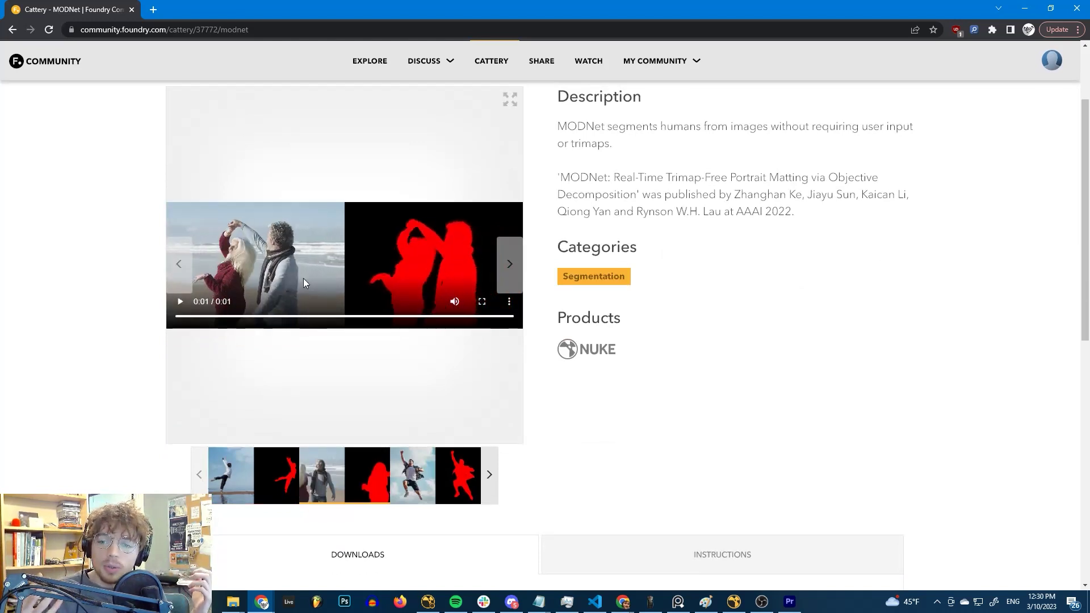
{"action": "left_click", "coordinate": [1029, 10]}
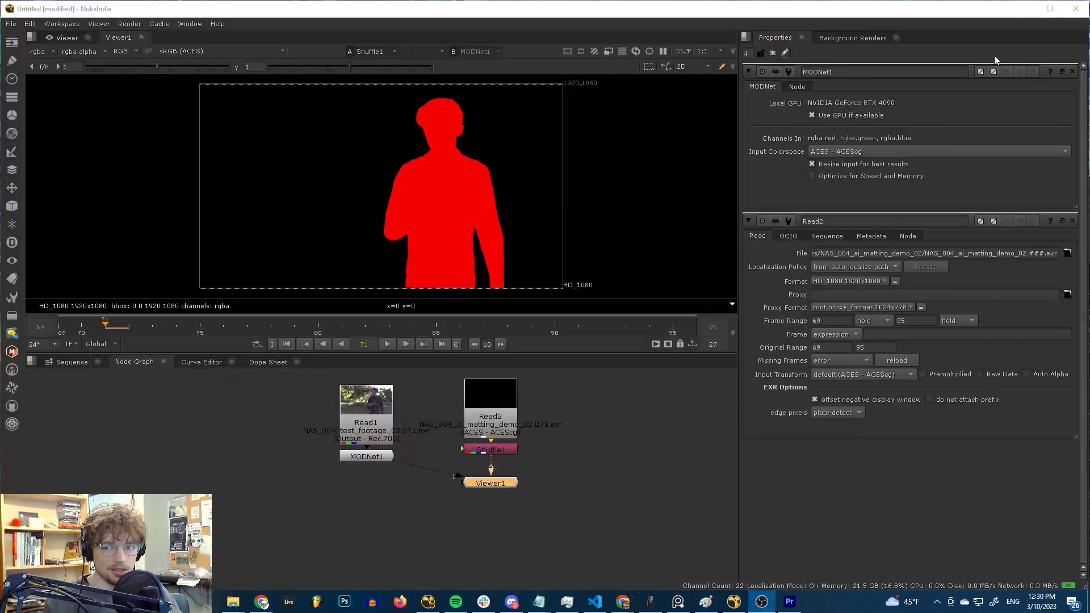
{"action": "left_click", "coordinate": [344, 421]}
{"action": "key", "text": "1"}
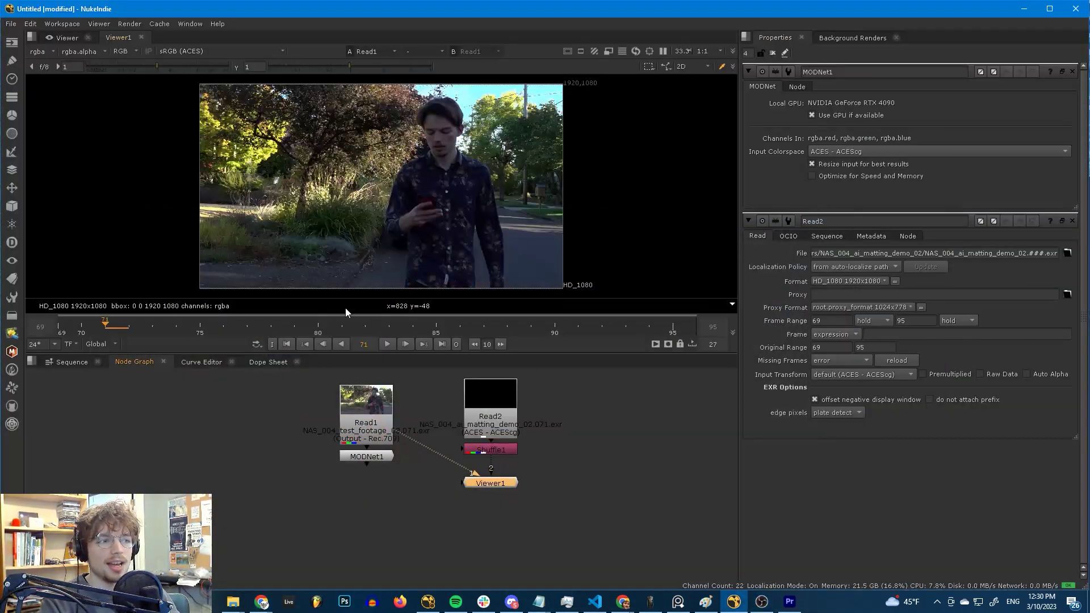
{"action": "left_click", "coordinate": [376, 454]}
{"action": "key", "text": "1"}
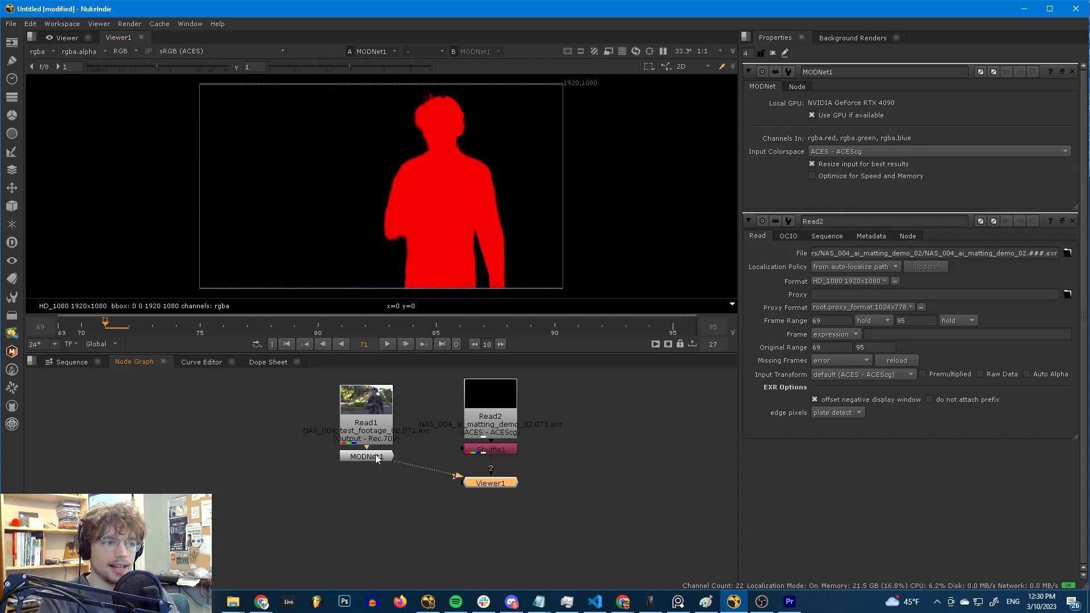
{"action": "key", "text": "l"}
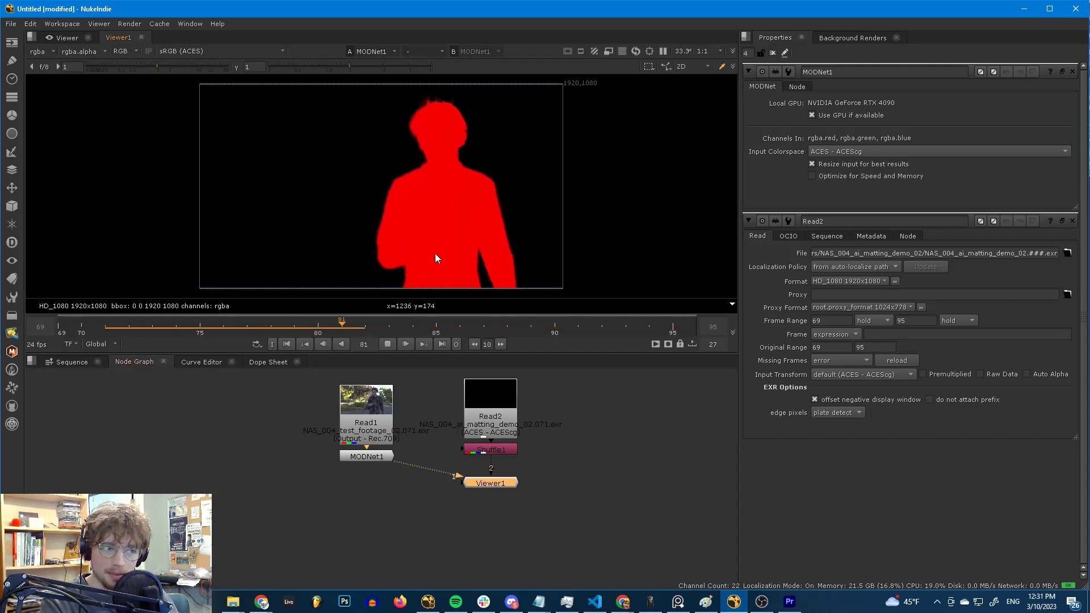
{"action": "key", "text": "k"}
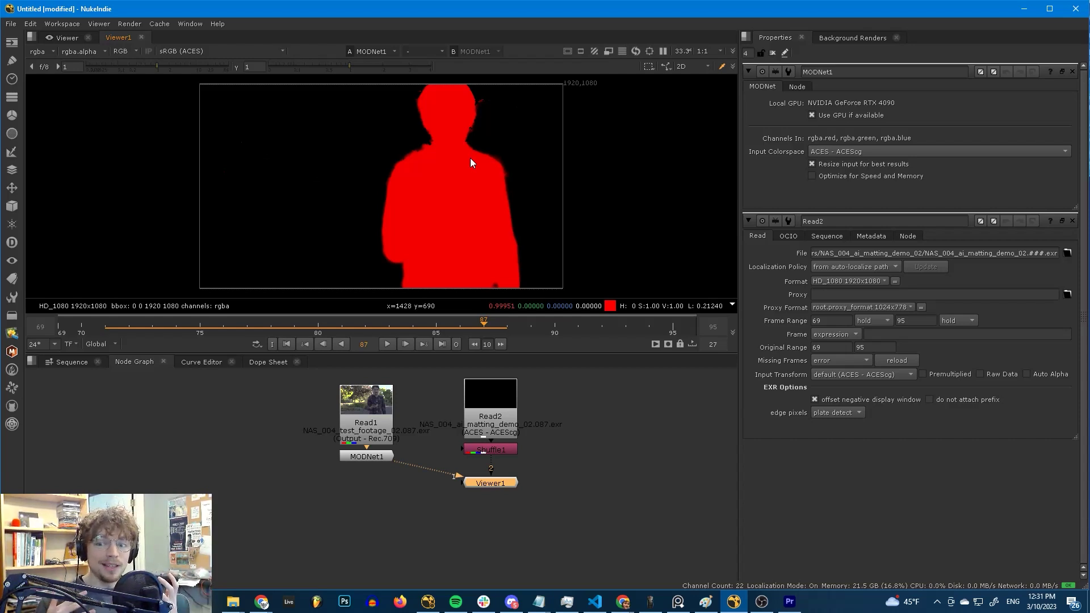
{"action": "left_click", "coordinate": [364, 472]}
{"action": "key", "text": "l"}
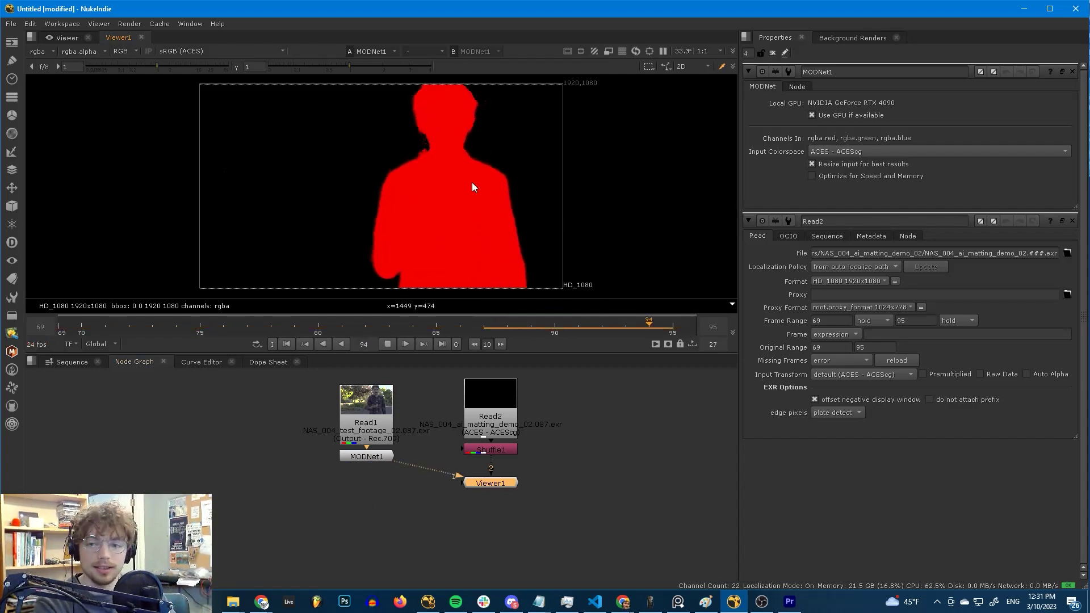
{"action": "key", "text": "k"}
{"action": "left_click", "coordinate": [493, 450]}
{"action": "left_click", "coordinate": [287, 344]}
{"action": "left_click", "coordinate": [490, 483]}
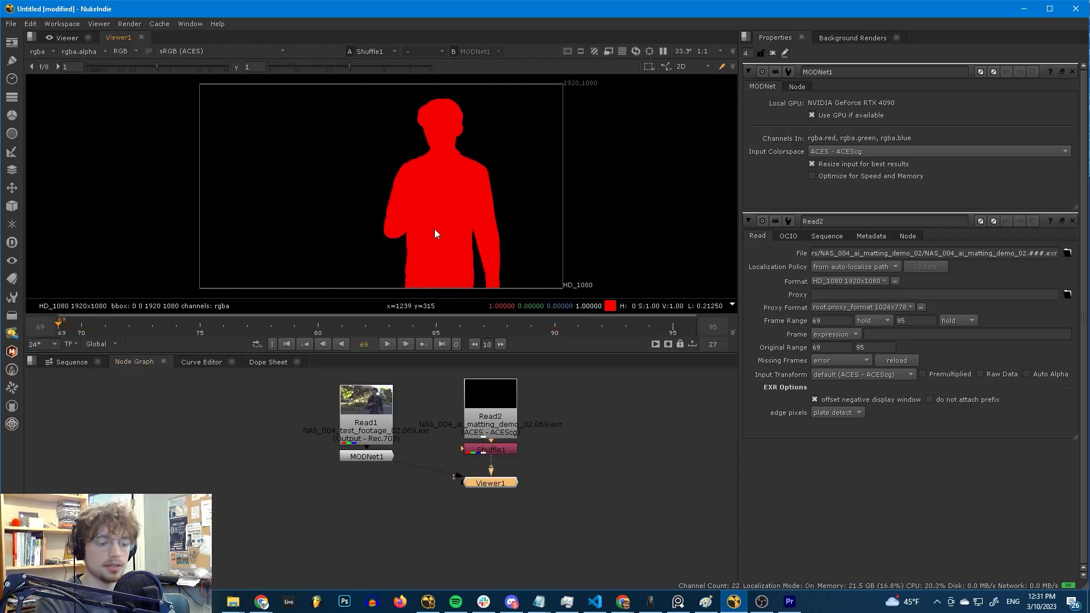
{"action": "key", "text": "l"}
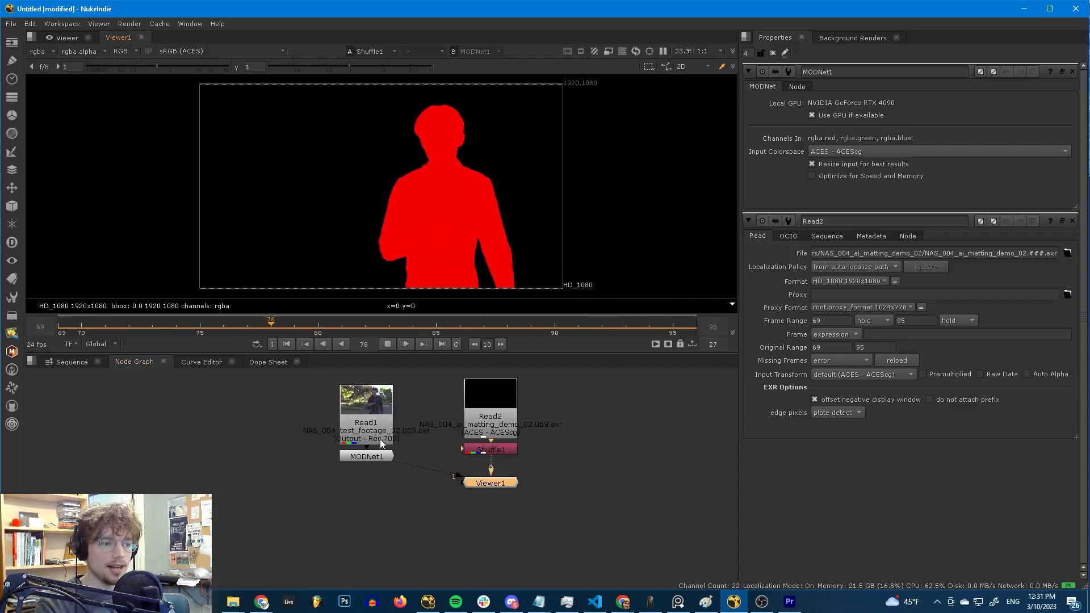
{"action": "left_click", "coordinate": [369, 457]}
{"action": "left_click", "coordinate": [491, 483]}
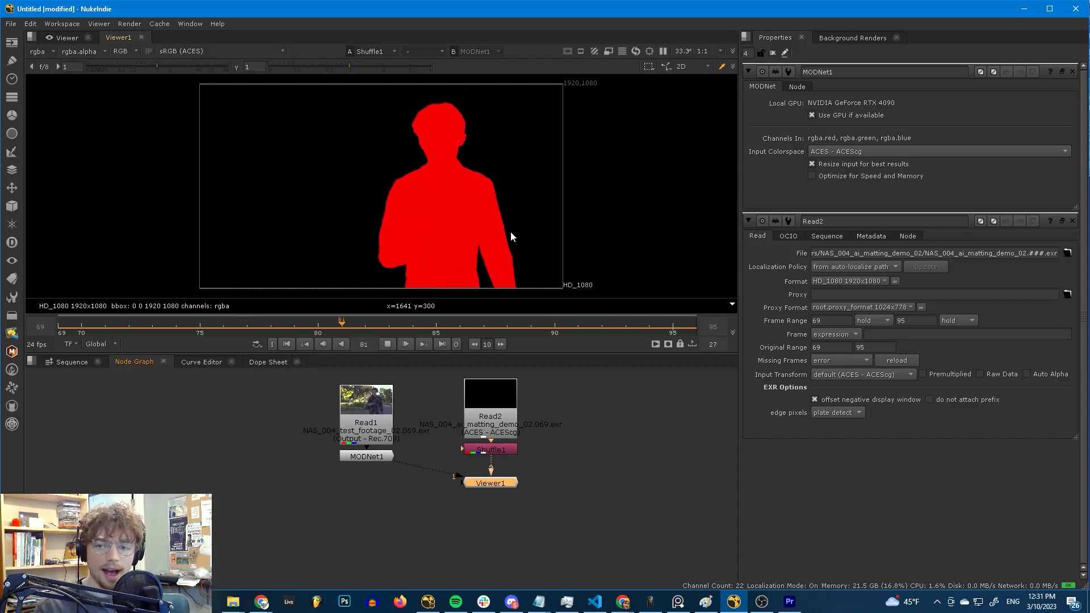
{"action": "key", "text": "k"}
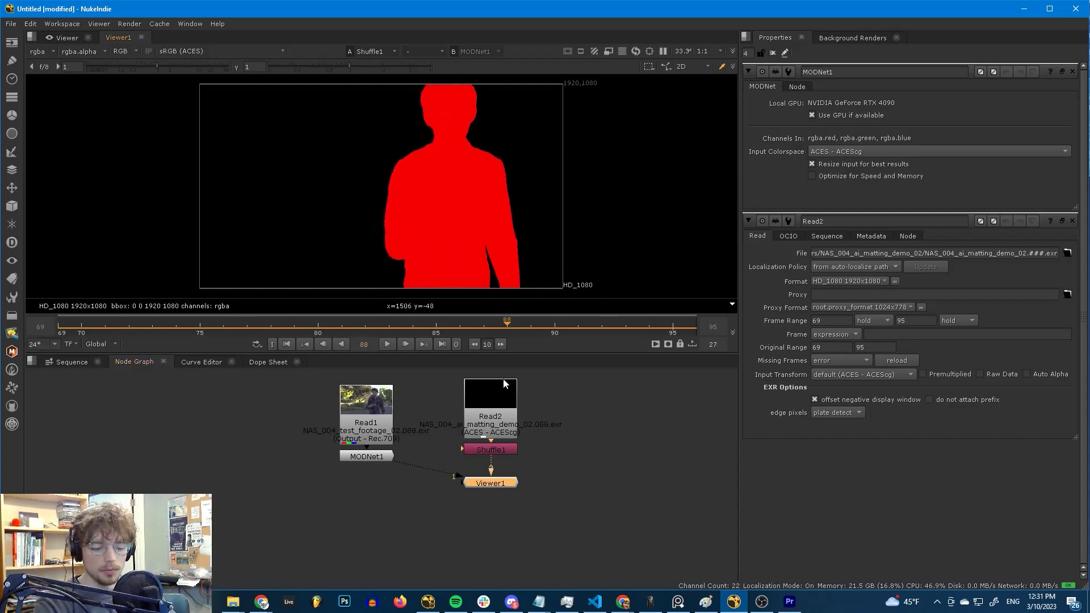
- Play the Read1 walking-man footage, return to frame 69 and place Viewer1 below Read1
{"action": "left_click", "coordinate": [522, 434]}
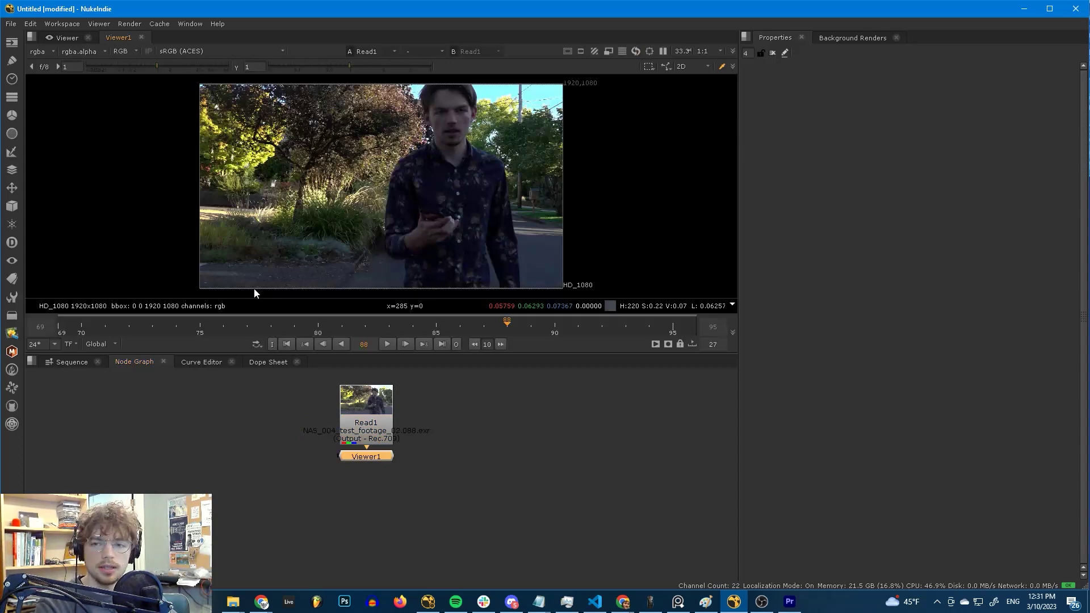
{"action": "key", "text": "l"}
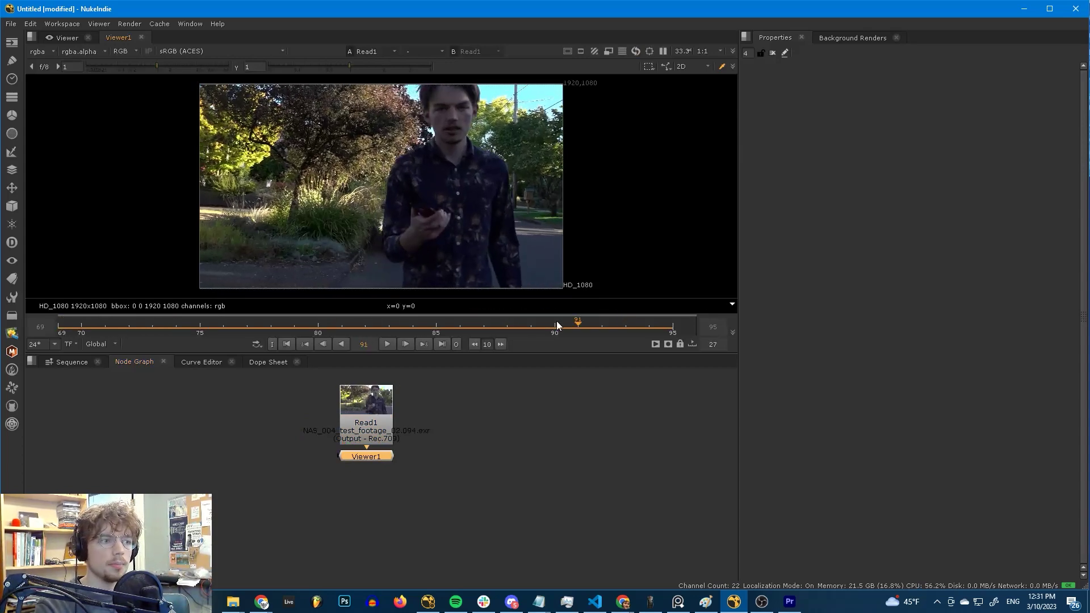
{"action": "left_click", "coordinate": [62, 319]}
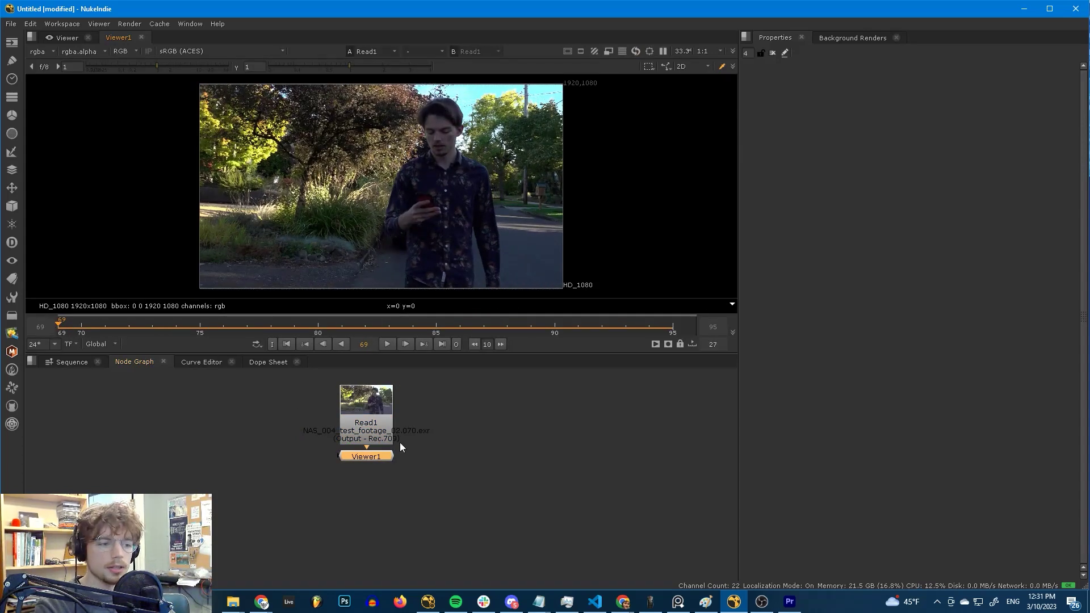
{"action": "left_click_drag", "start_coordinate": [386, 460], "coordinate": [384, 515]}
{"action": "left_click", "coordinate": [380, 448]}
{"action": "left_click", "coordinate": [357, 438]}
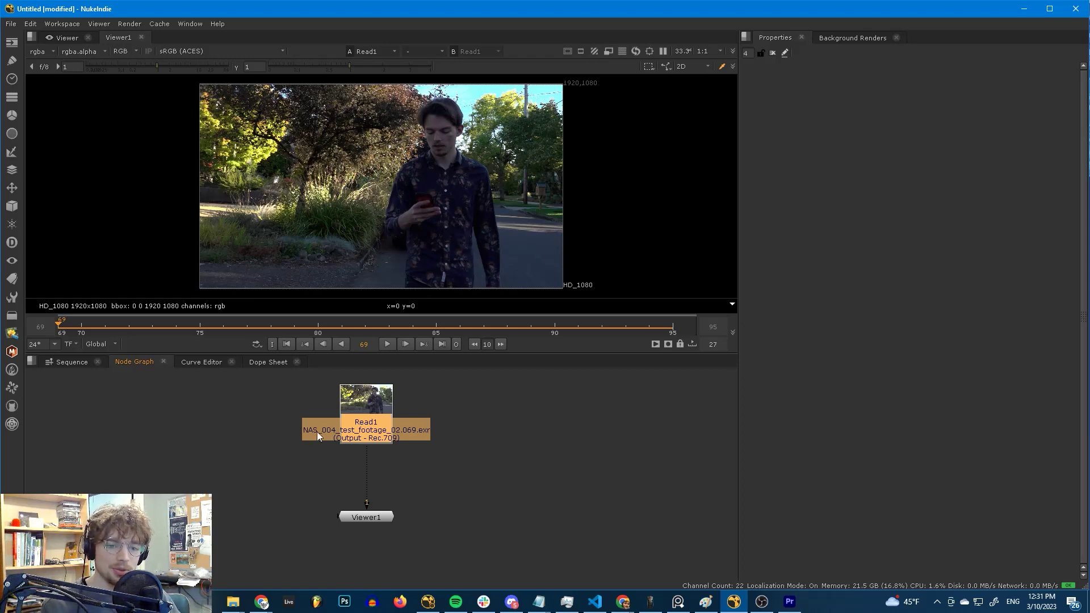
- Add a Cattery Segmentation > MODNet node below Read1, positioned above the viewer
{"action": "left_click", "coordinate": [12, 405]}
{"action": "mouse_move", "coordinate": [103, 419]}
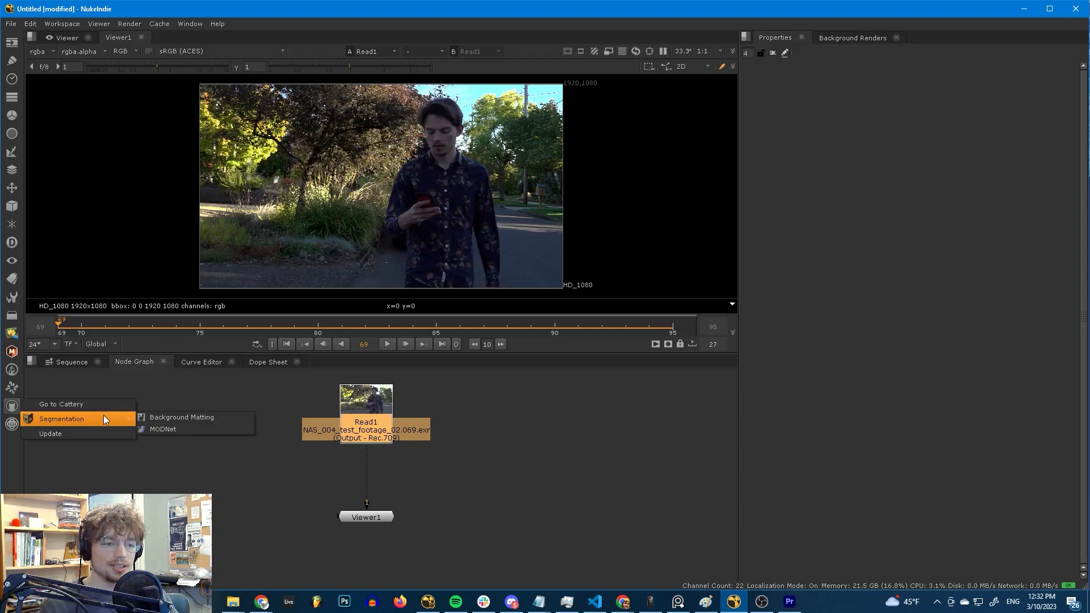
{"action": "left_click", "coordinate": [172, 429]}
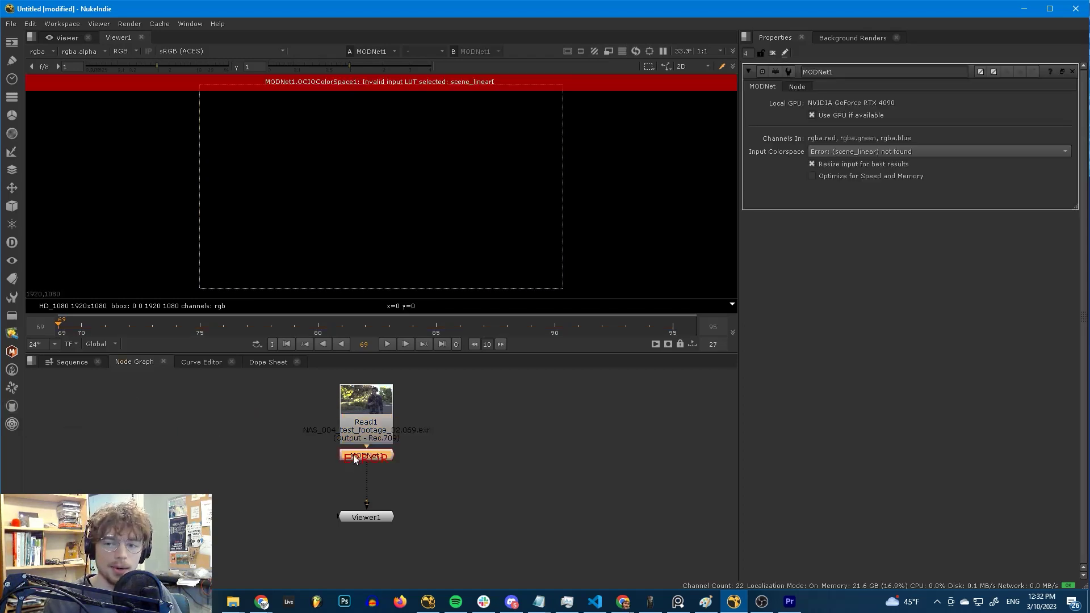
{"action": "left_click_drag", "start_coordinate": [360, 458], "coordinate": [359, 475]}
{"action": "left_click", "coordinate": [437, 471]}
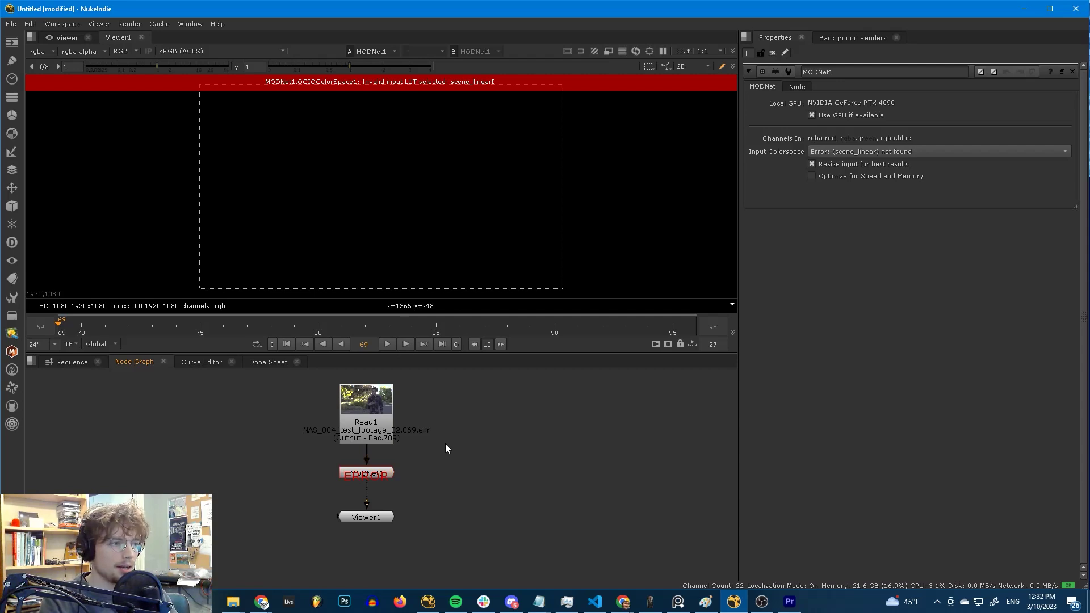
- Re-select the aces_1.2 OCIO config in Project Settings > Color to clear the error
{"action": "key", "text": "s"}
{"action": "left_click", "coordinate": [788, 85]}
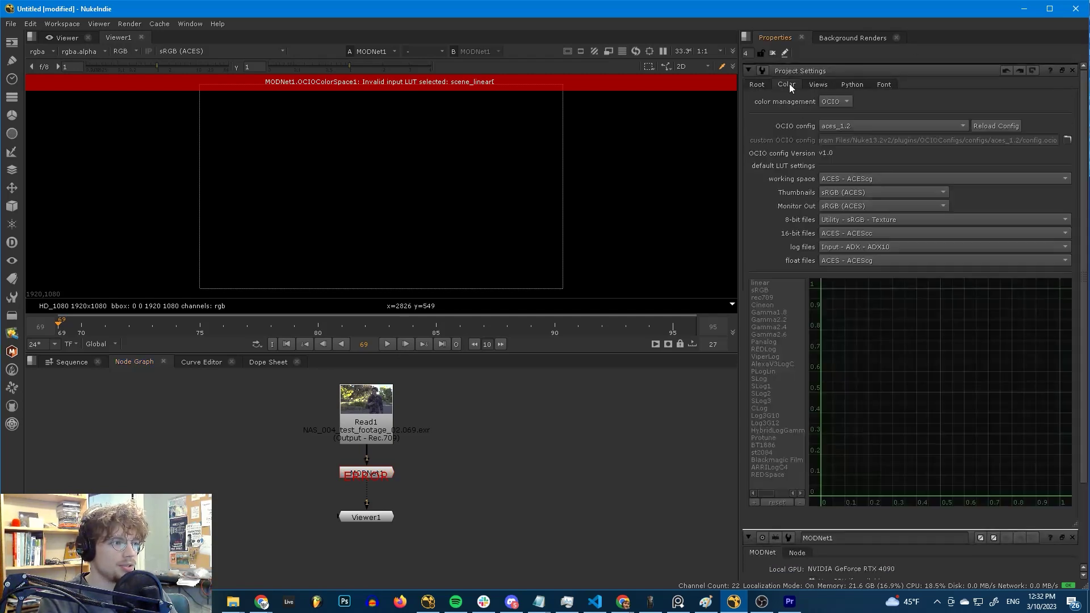
{"action": "left_click", "coordinate": [1073, 71]}
{"action": "left_click", "coordinate": [1072, 70]}
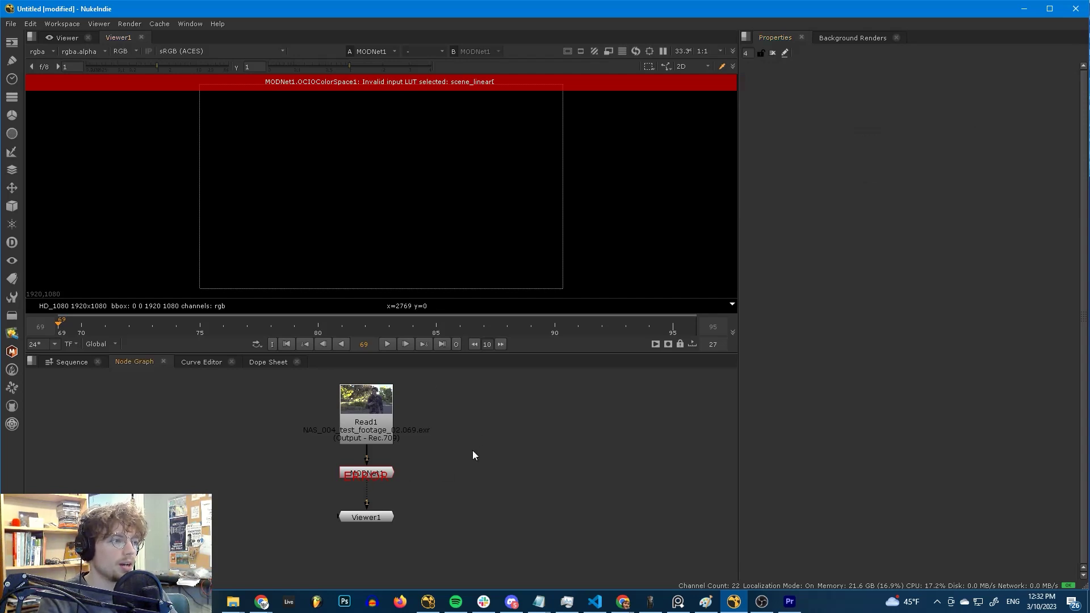
{"action": "key", "text": "s"}
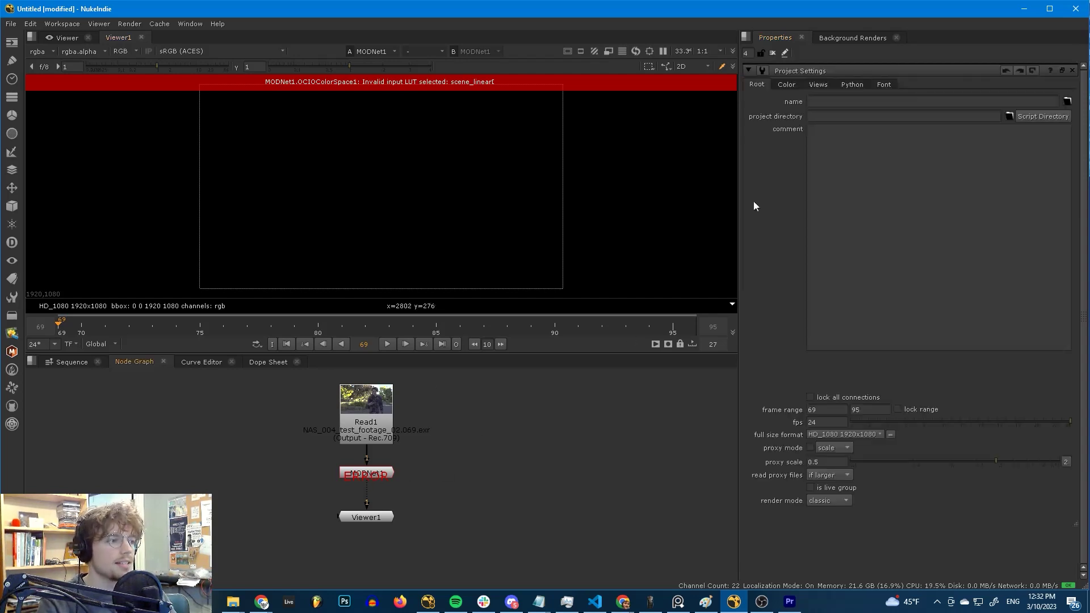
{"action": "left_click", "coordinate": [787, 86]}
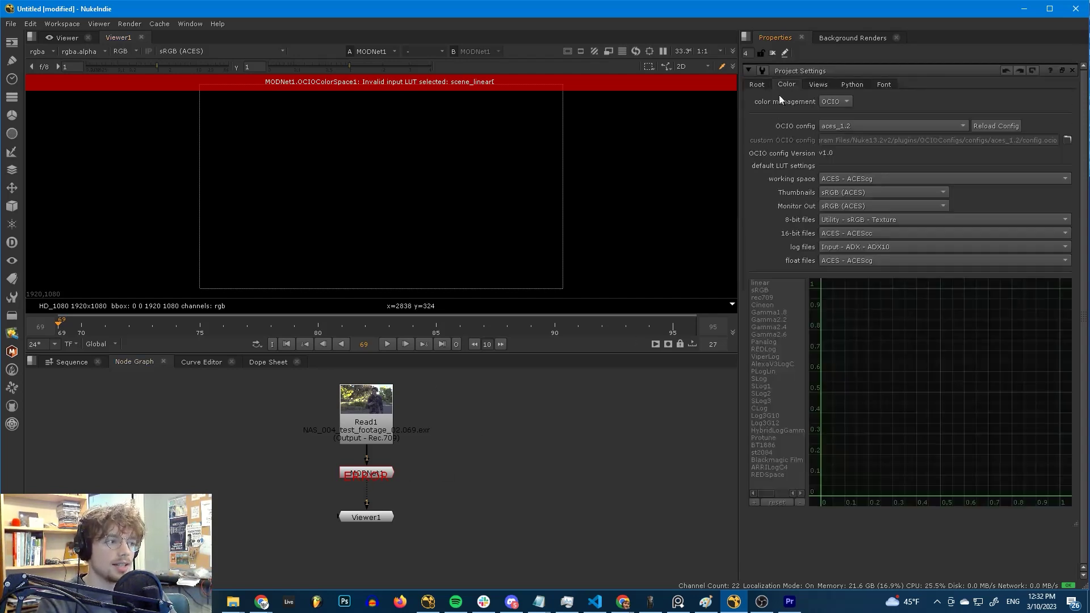
{"action": "left_click", "coordinate": [842, 128]}
{"action": "left_click", "coordinate": [849, 136]}
{"action": "left_click", "coordinate": [850, 127]}
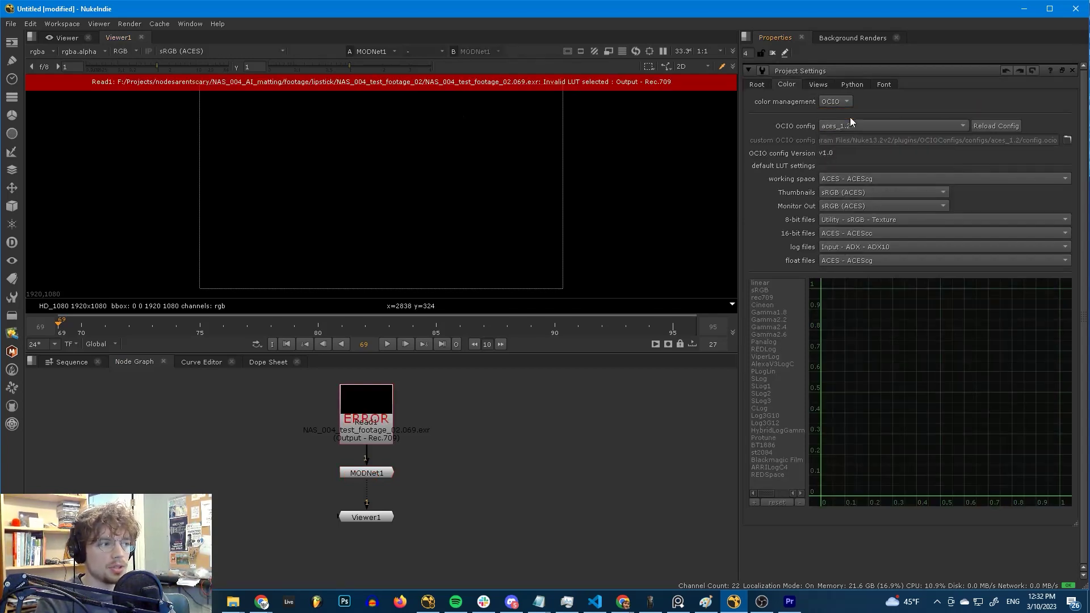
{"action": "left_click", "coordinate": [851, 116]}
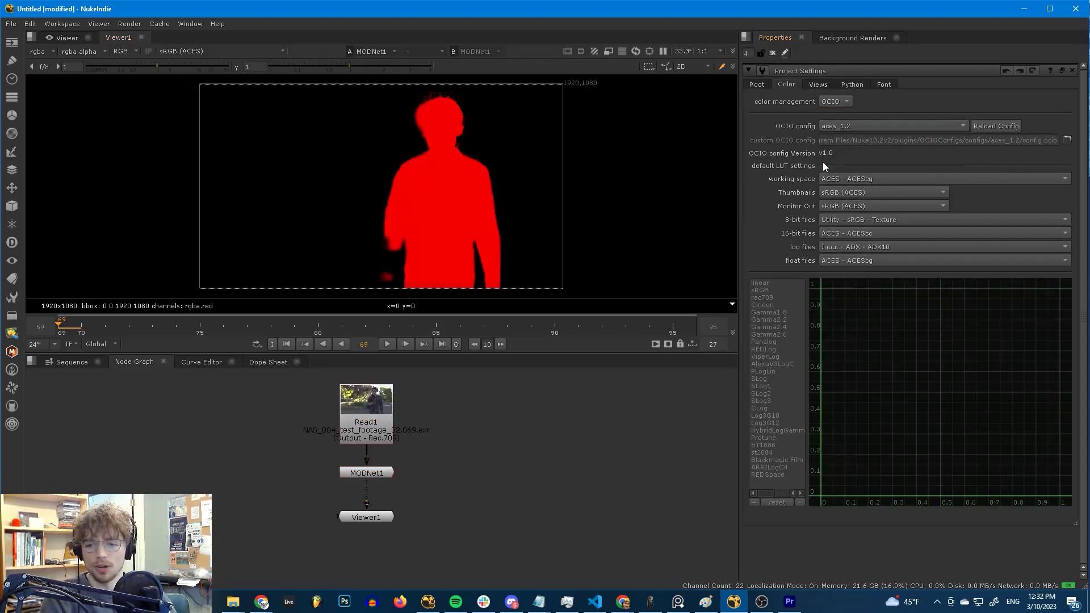
- Play the MODNet matte, then view Read1's original footage and sample its pixel values
{"action": "left_click", "coordinate": [1072, 70]}
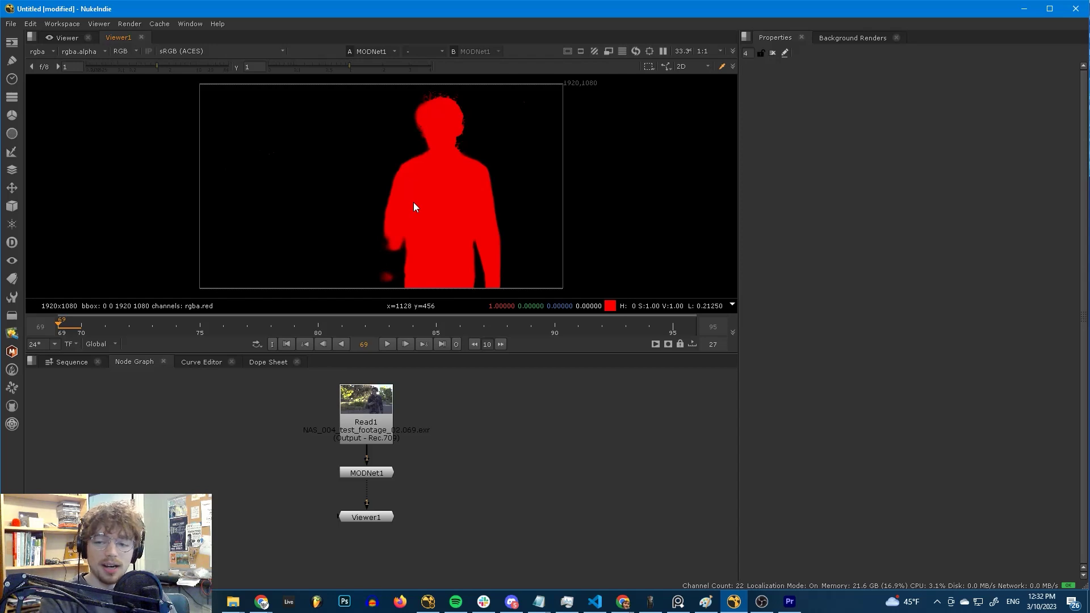
{"action": "key", "text": "l"}
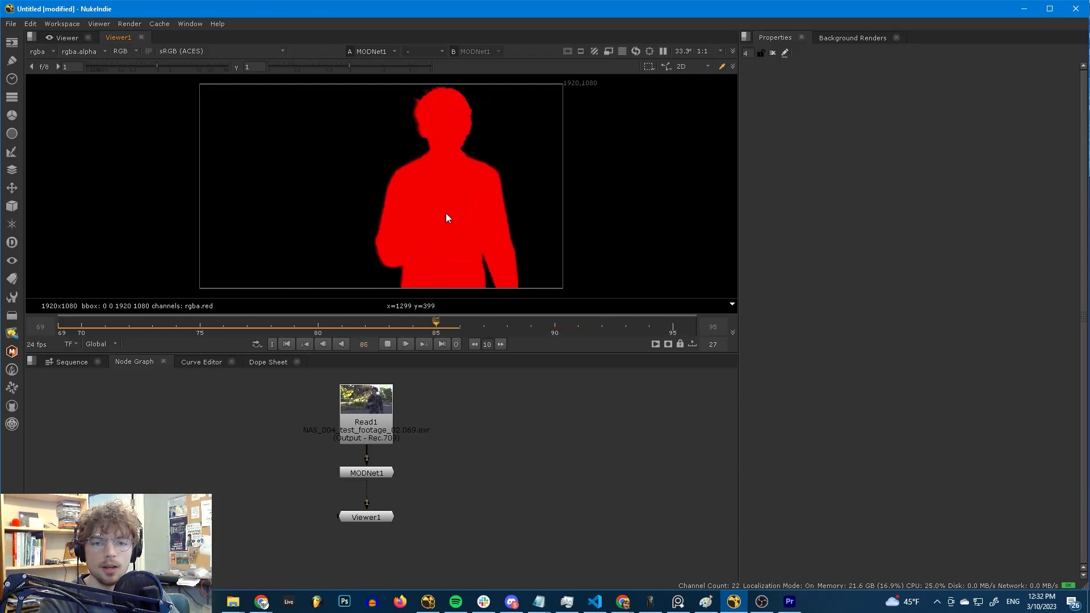
{"action": "key", "text": "k"}
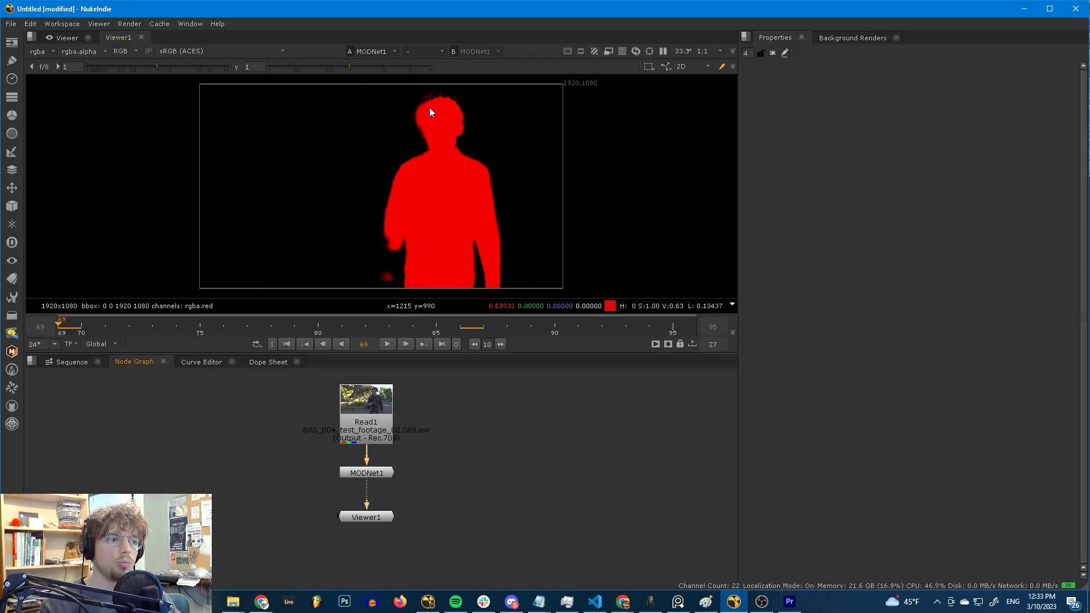
{"action": "left_click", "coordinate": [366, 406]}
{"action": "key", "text": "1"}
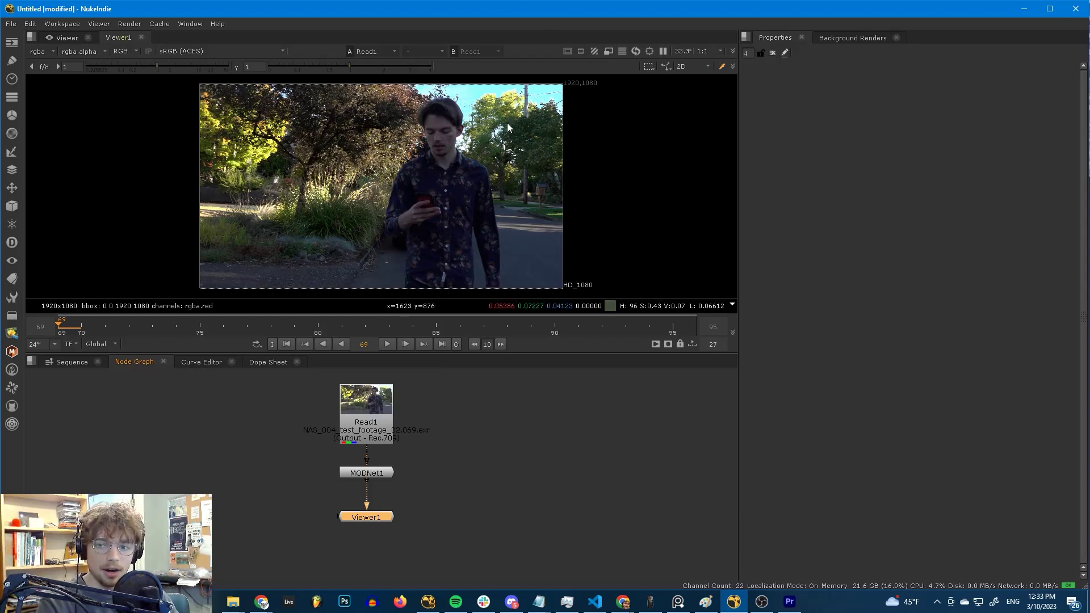
{"action": "scroll", "coordinate": [500, 114], "scroll_direction": "up", "scroll_amount": 5}
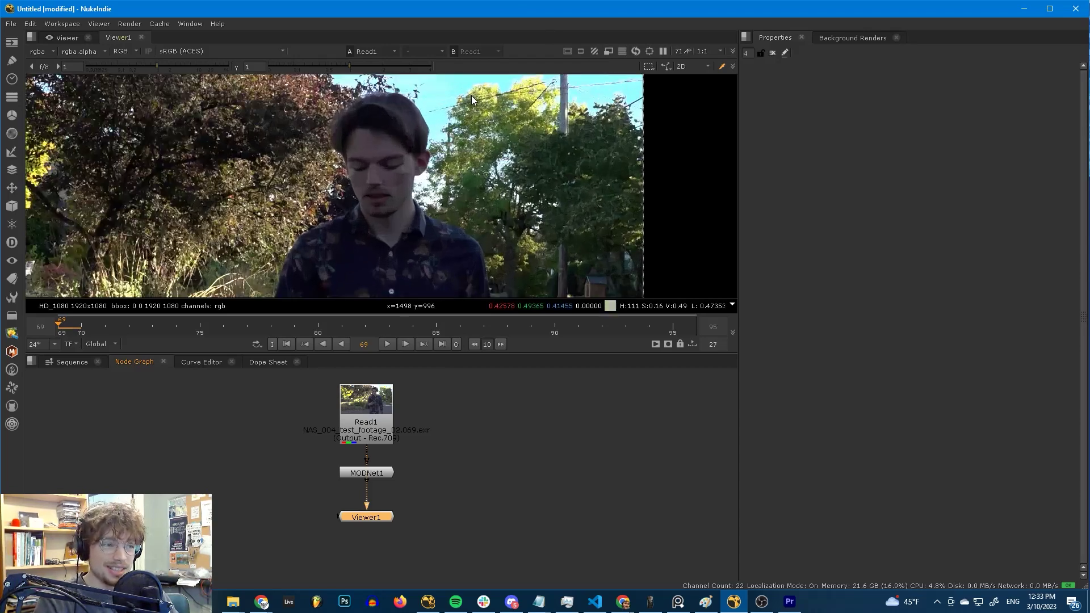
{"action": "left_click_drag", "start_coordinate": [421, 94], "coordinate": [416, 87], "text": "ctrl+shift"}
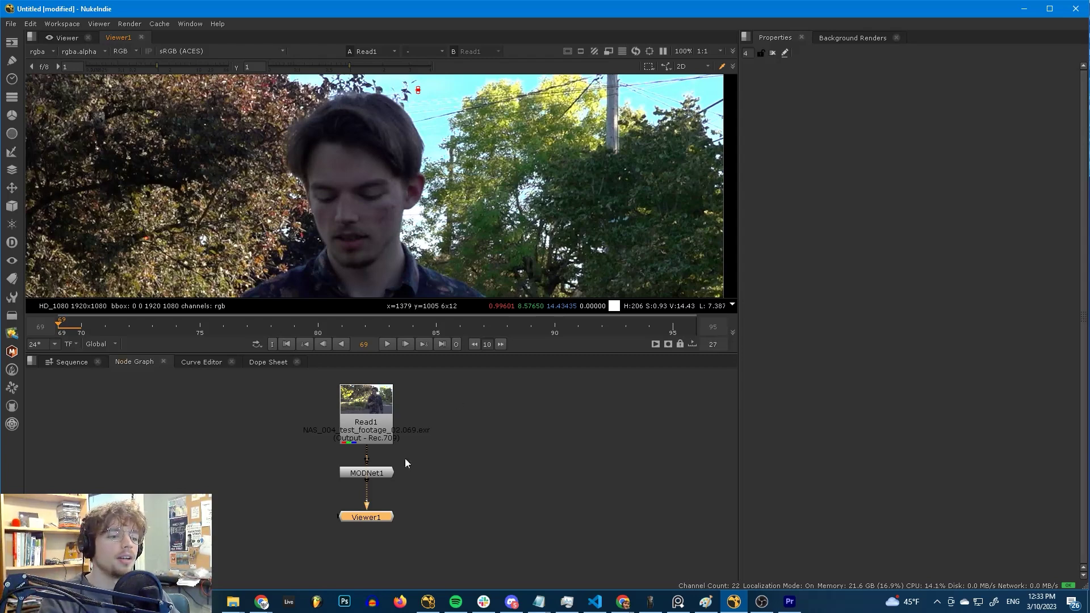
- View the MODNet matte and move MODNet1 and Viewer1 down to make room
{"action": "left_click", "coordinate": [387, 473]}
{"action": "key", "text": "1"}
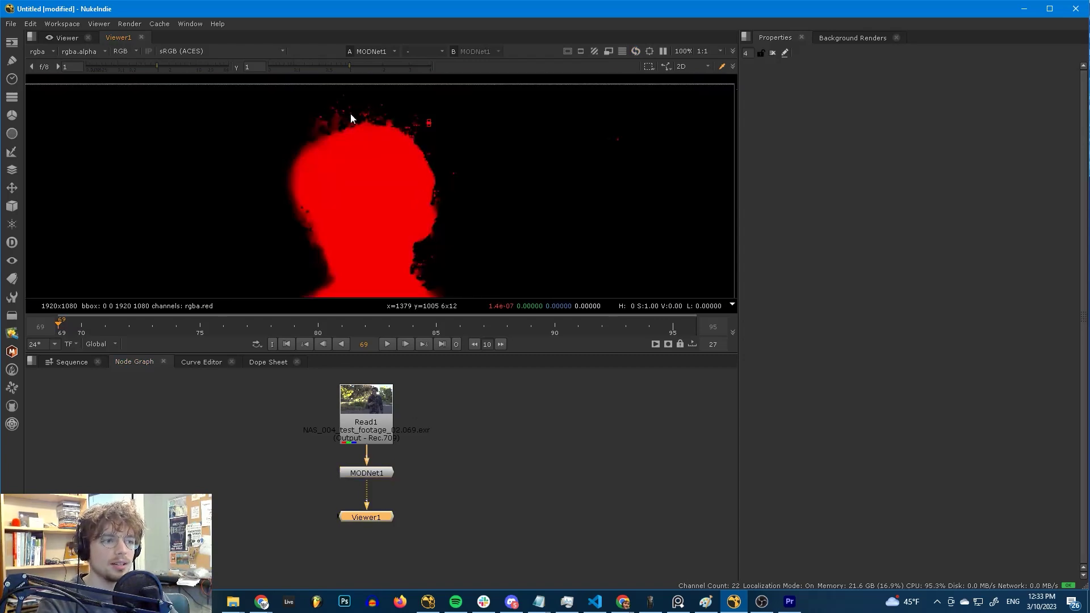
{"action": "middle_click_drag", "start_coordinate": [311, 125], "coordinate": [341, 86]}
{"action": "left_click_drag", "start_coordinate": [380, 517], "coordinate": [382, 559]}
{"action": "left_click_drag", "start_coordinate": [381, 477], "coordinate": [381, 514]}
- Insert a Clamp node after the Read1 footage
{"action": "left_click", "coordinate": [382, 428]}
{"action": "key", "text": "Tab"}
{"action": "type", "text": "clamp"}
{"action": "key", "text": "Return"}
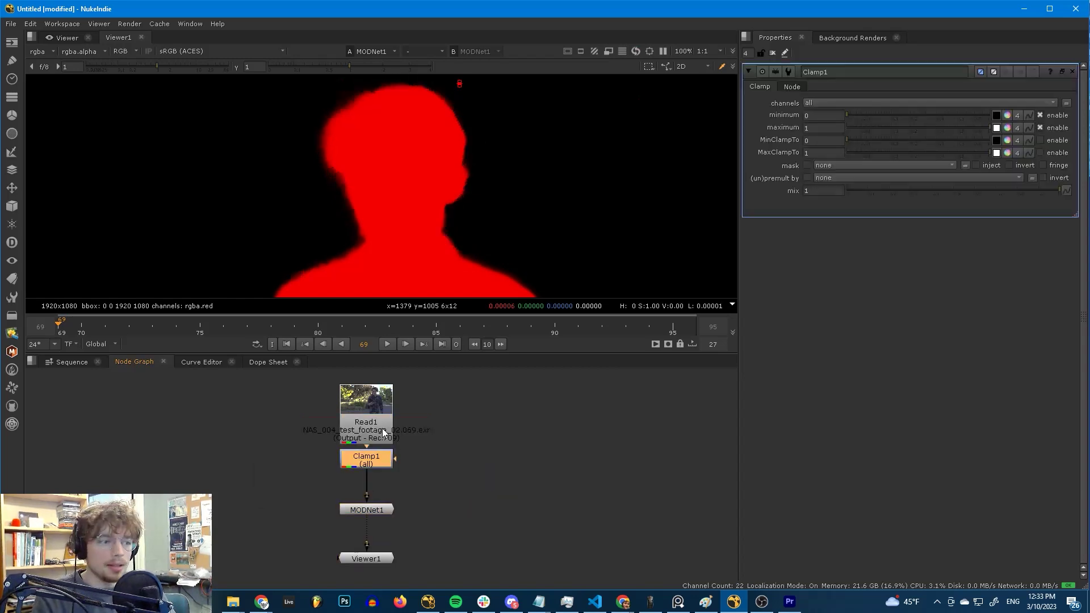
{"action": "key", "text": "f"}
{"action": "left_click", "coordinate": [1072, 72]}
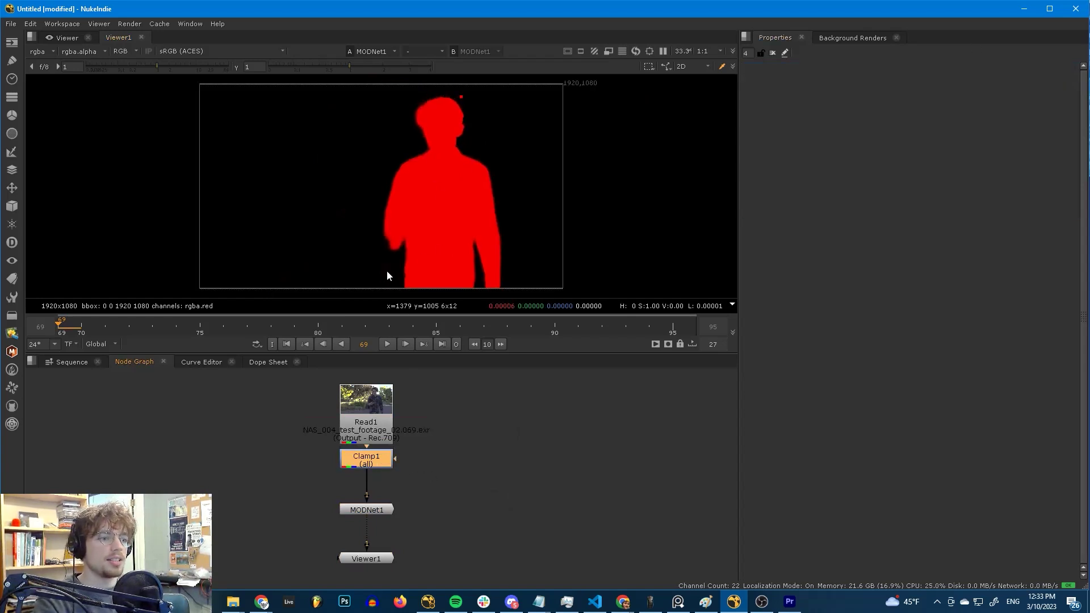
- Bypass and re-enable Clamp1 to compare its effect on the MODNet matte
{"action": "scroll", "coordinate": [397, 275], "scroll_direction": "up", "scroll_amount": 4}
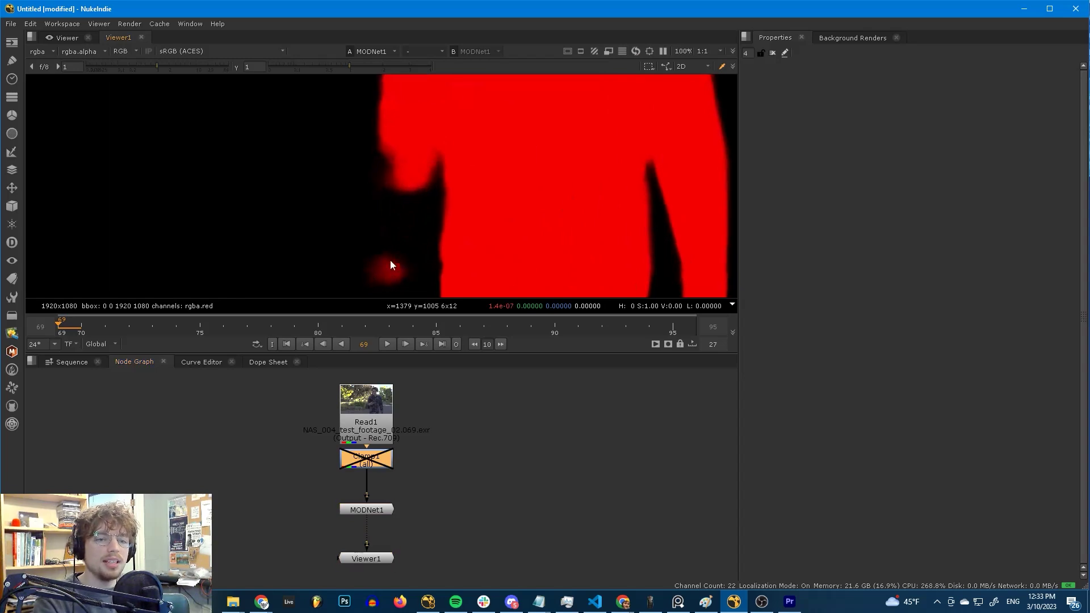
{"action": "key", "text": "d"}
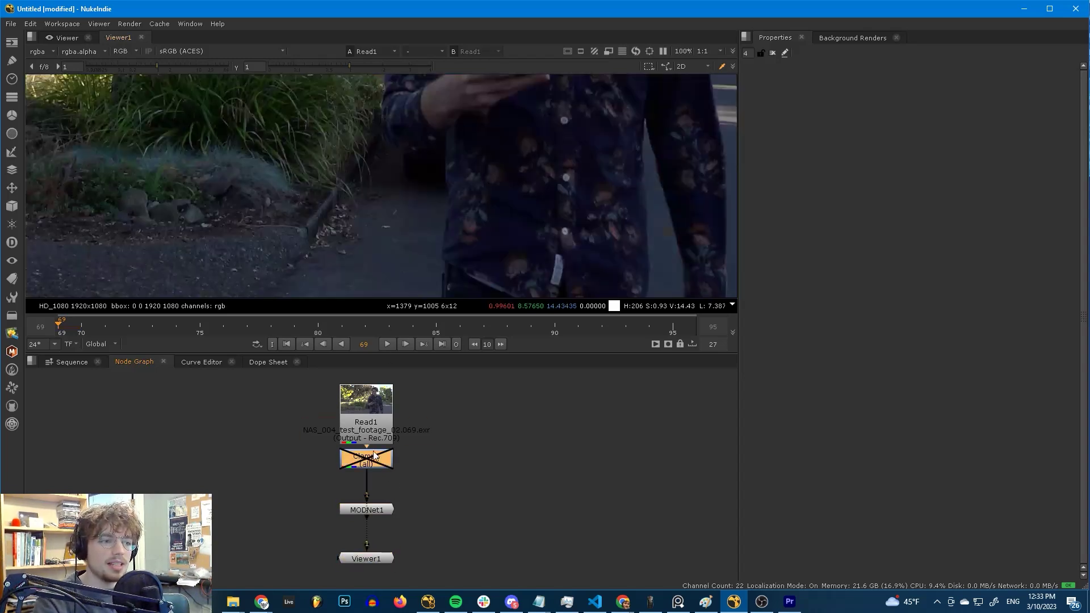
{"action": "left_click", "coordinate": [367, 508]}
{"action": "key", "text": "1"}
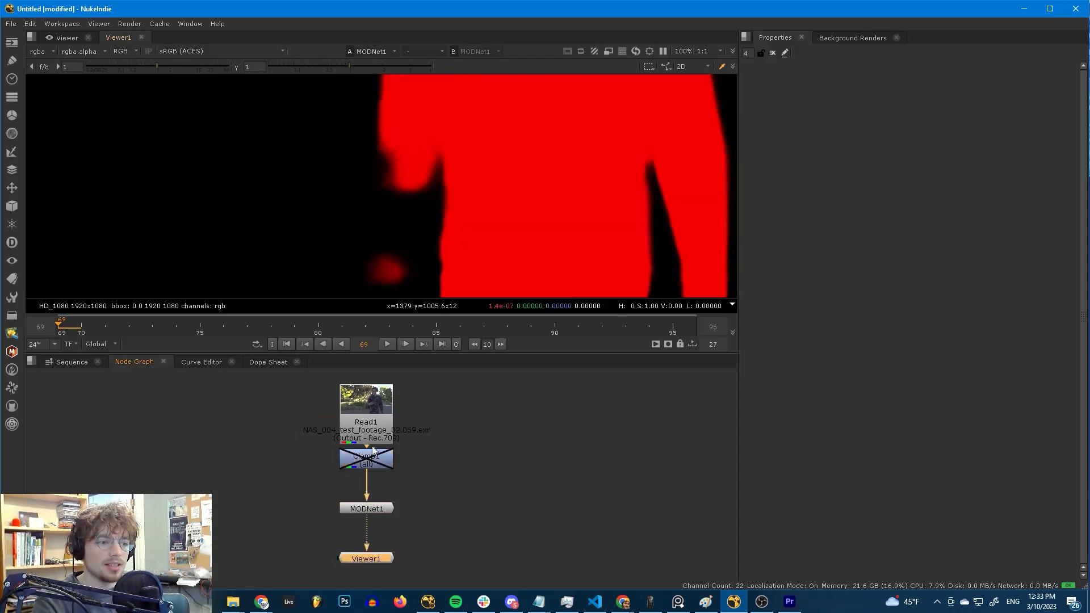
{"action": "left_click", "coordinate": [373, 458]}
{"action": "key", "text": "d"}
{"action": "key", "text": "f"}
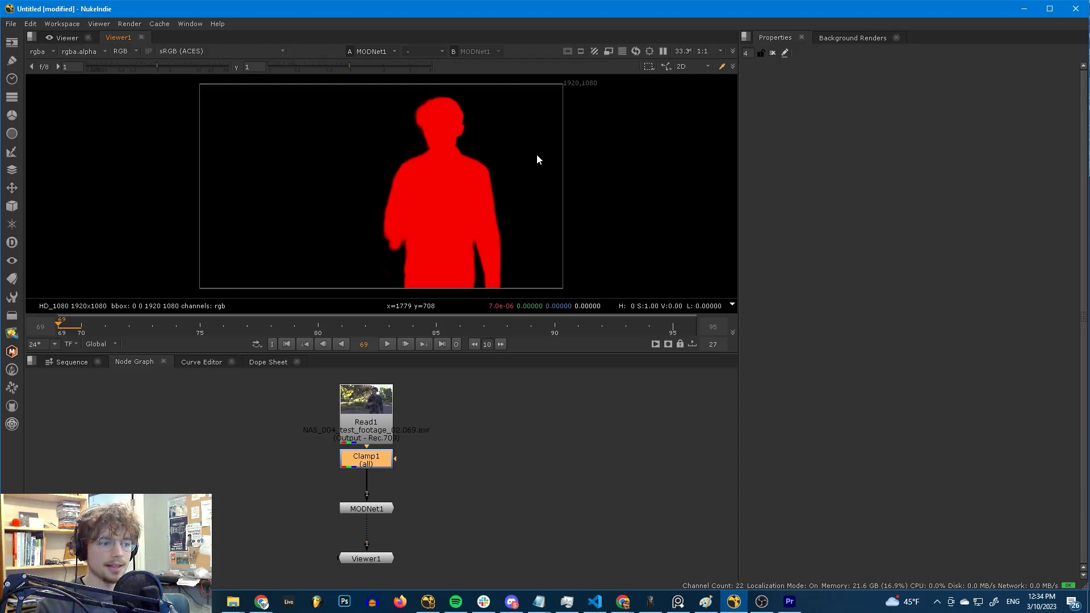
- Move the Clamp, MODNet and viewer nodes down to free space under Read1
{"action": "middle_click_drag", "start_coordinate": [432, 532], "coordinate": [436, 484]}
{"action": "left_click_drag", "start_coordinate": [462, 548], "coordinate": [281, 403]}
{"action": "left_click_drag", "start_coordinate": [372, 412], "coordinate": [372, 453]}
{"action": "left_click", "coordinate": [423, 441]}
- View Read1's footage and start a node search for Denoise after it
{"action": "left_click", "coordinate": [386, 398]}
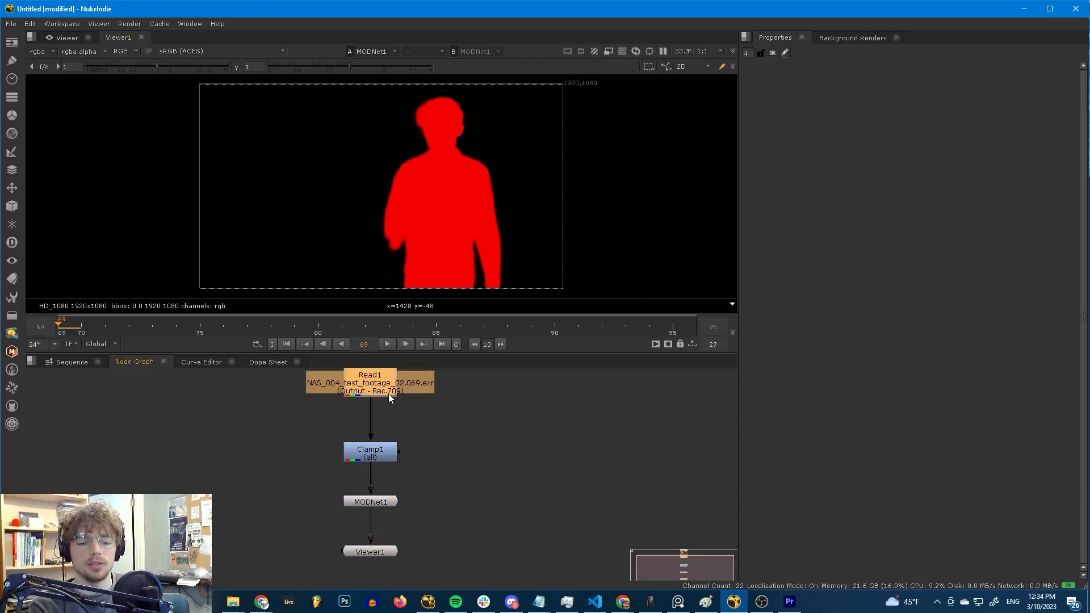
{"action": "key", "text": "1"}
{"action": "key", "text": "Tab"}
{"action": "type", "text": "denm"}
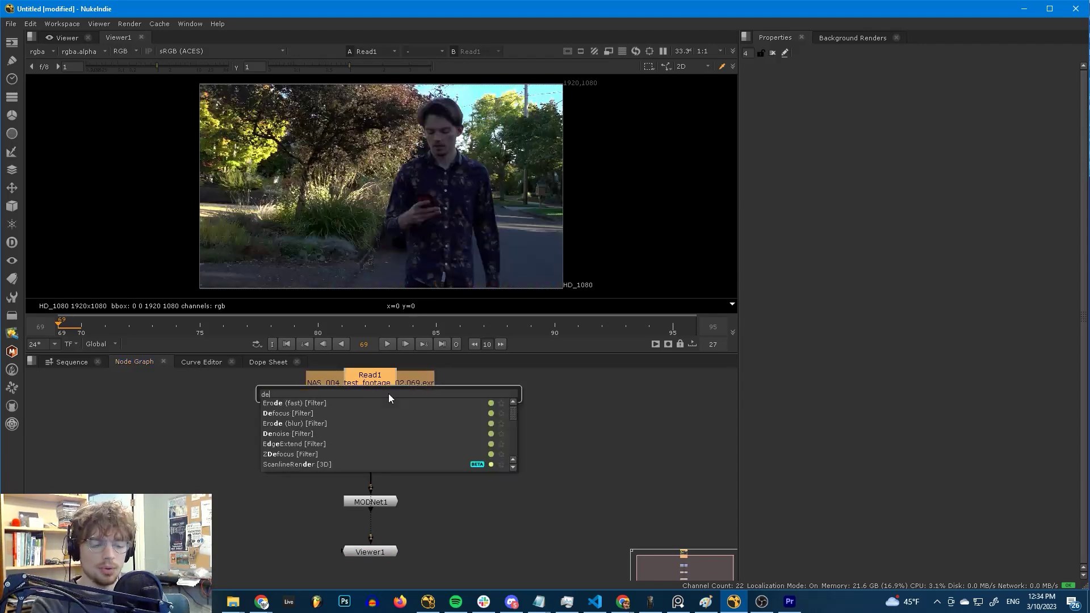
{"action": "key", "text": "BackSpace"}
- Create Denoise1 after Read1 and toggle it to compare the MODNet matte
{"action": "type", "text": "oise"}
{"action": "key", "text": "Escape"}
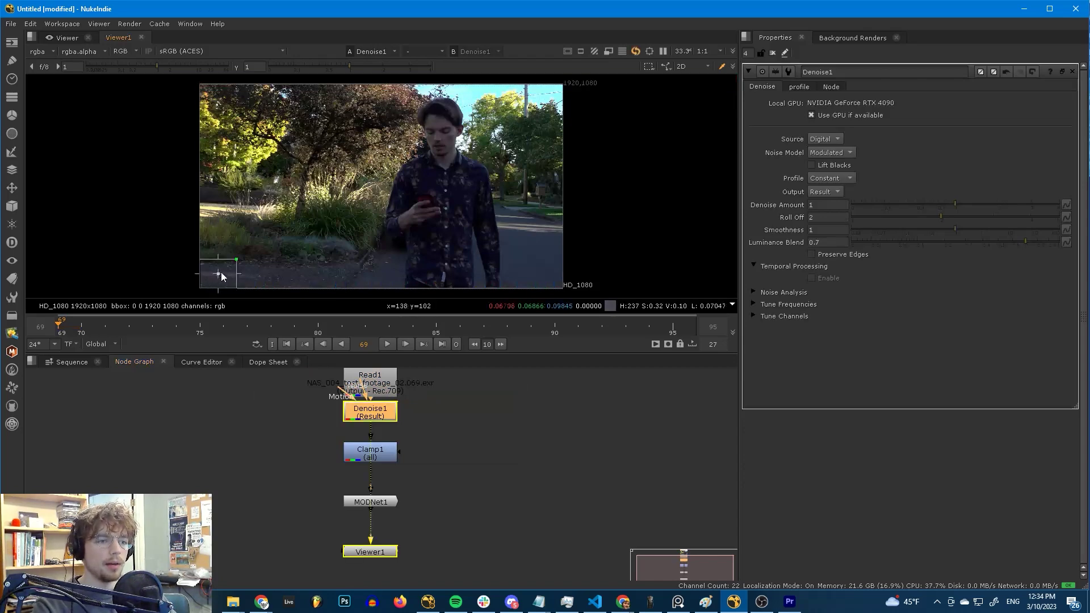
{"action": "scroll", "coordinate": [530, 260], "scroll_direction": "up", "scroll_amount": 6}
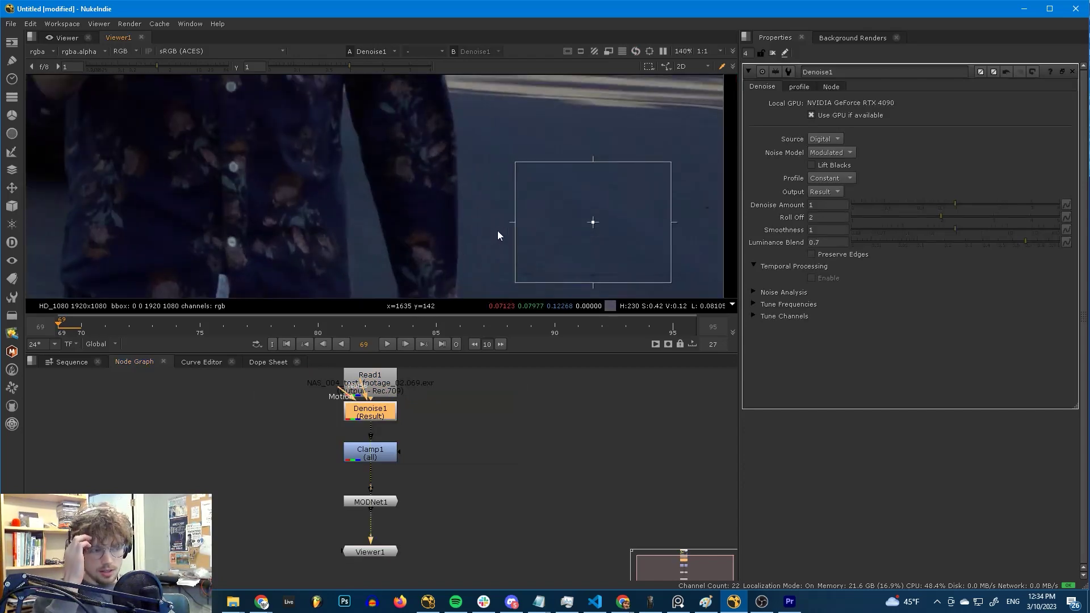
{"action": "left_click", "coordinate": [372, 503]}
{"action": "key", "text": "1"}
{"action": "scroll", "coordinate": [398, 272], "scroll_direction": "down", "scroll_amount": 1}
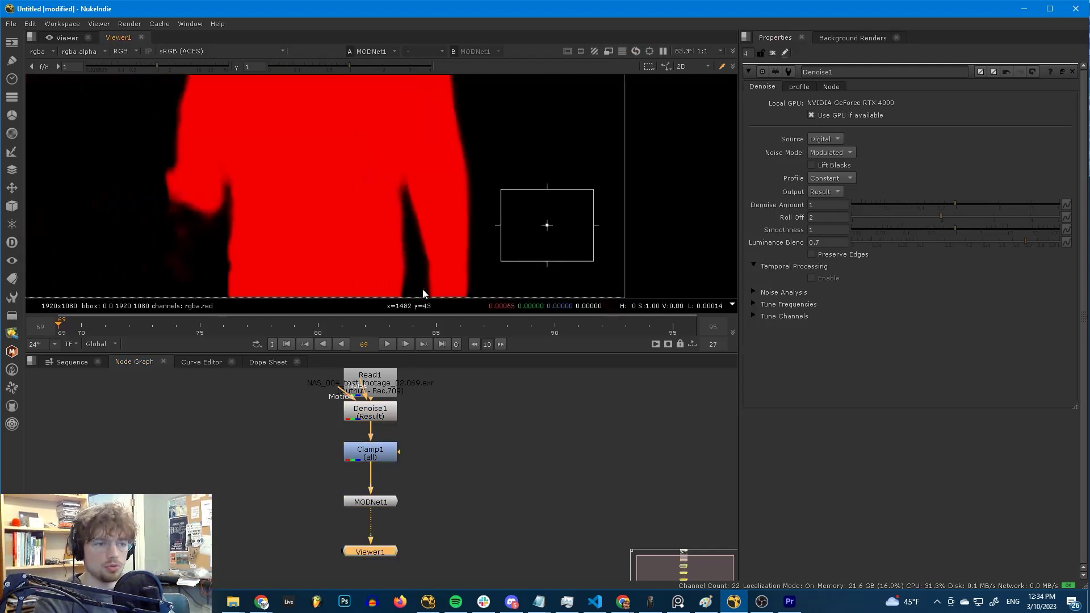
{"action": "scroll", "coordinate": [355, 239], "scroll_direction": "down", "scroll_amount": 2}
{"action": "left_click", "coordinate": [380, 411]}
{"action": "key", "text": "d"}
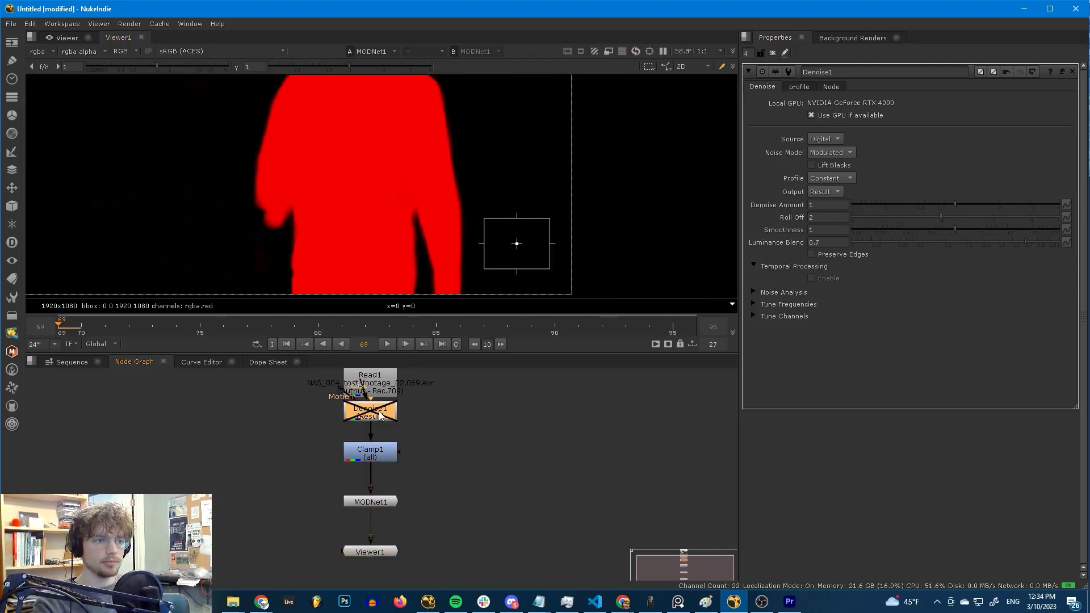
{"action": "key", "text": "d"}
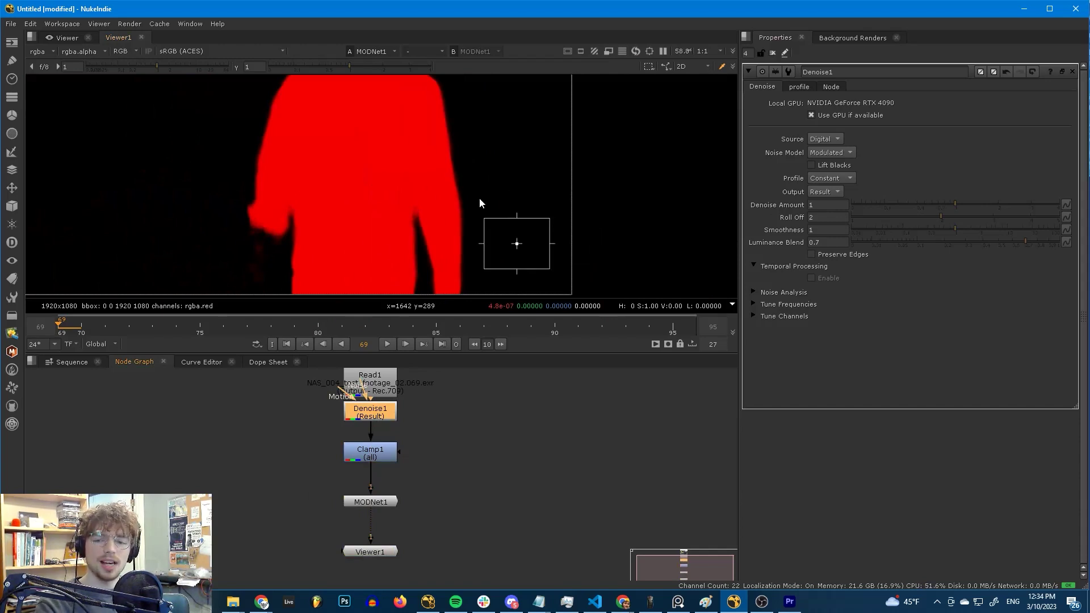
- Raise Denoise Amount to 1.3 and lower Luminance Blend to 0.485
{"action": "left_click_drag", "start_coordinate": [954, 203], "coordinate": [1008, 238]}
{"action": "left_click", "coordinate": [951, 217]}
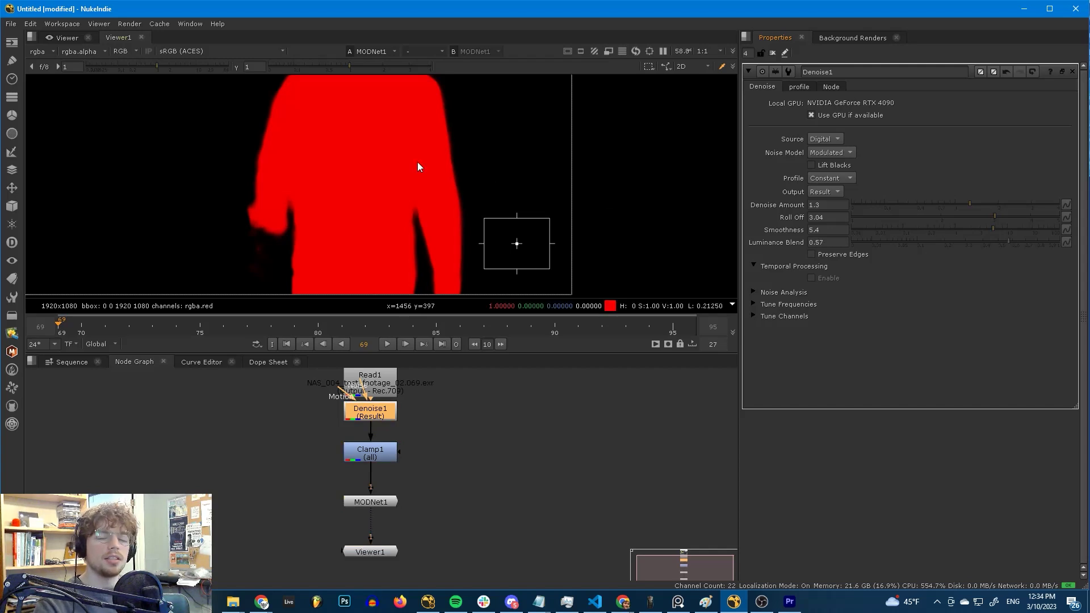
{"action": "left_click_drag", "start_coordinate": [384, 411], "coordinate": [384, 418]}
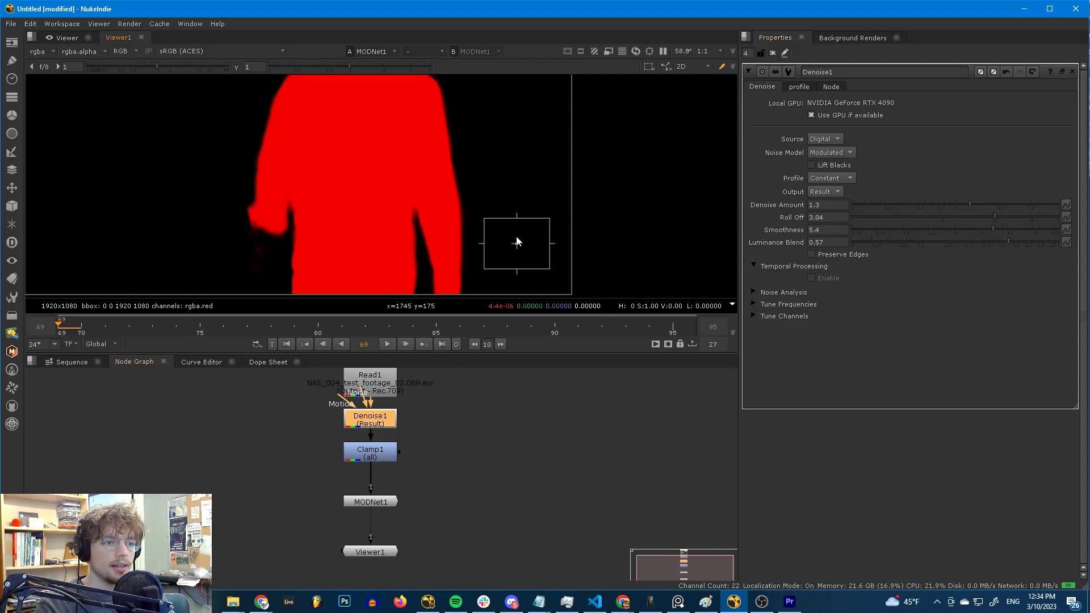
{"action": "left_click", "coordinate": [999, 242]}
{"action": "left_click", "coordinate": [997, 243]}
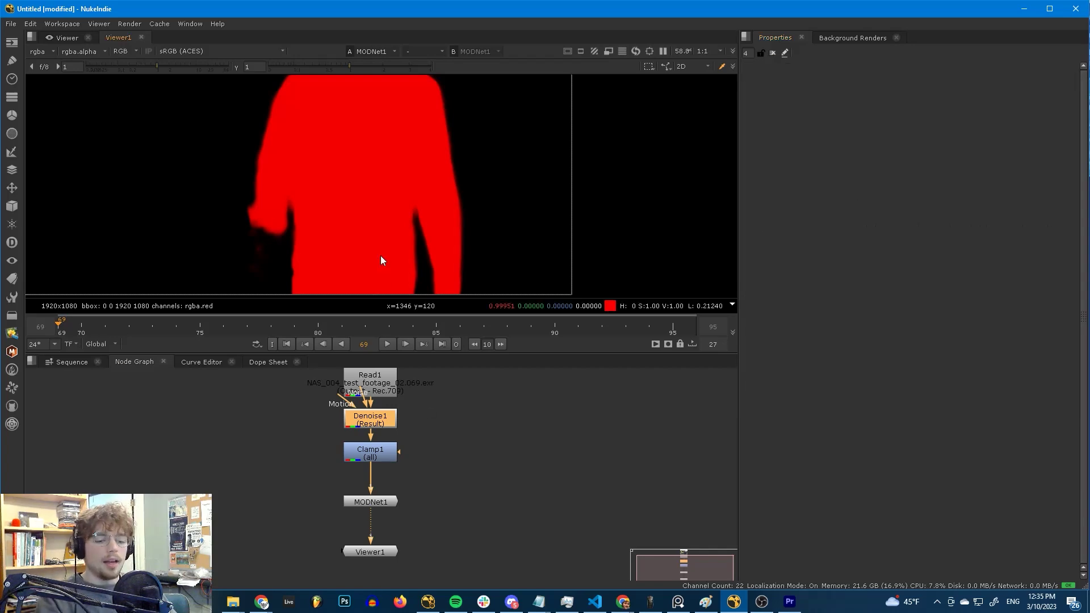
- Flip between the MODNet matte and the original footage to compare them
{"action": "middle_click_drag", "start_coordinate": [374, 415], "coordinate": [372, 422]}
{"action": "key", "text": "1"}
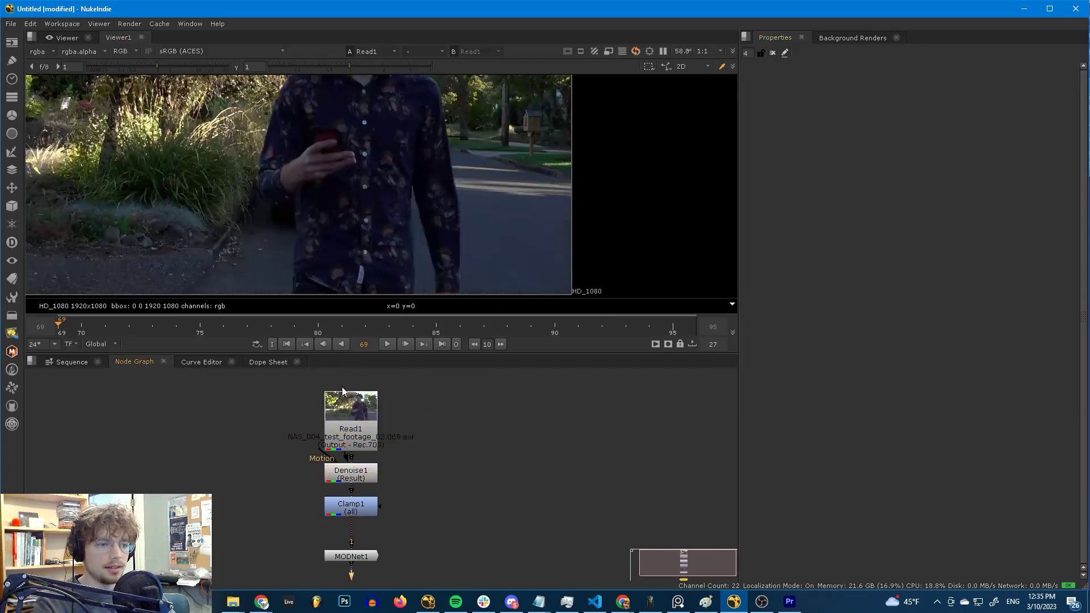
{"action": "key", "text": "2"}
{"action": "key", "text": "1"}
{"action": "key", "text": "2"}
{"action": "key", "text": "1"}
{"action": "key", "text": "2"}
{"action": "key", "text": "f"}
- Move MODNet1 and the viewer down and insert a Sharpen node after Clamp1
{"action": "middle_click_drag", "start_coordinate": [414, 566], "coordinate": [417, 473]}
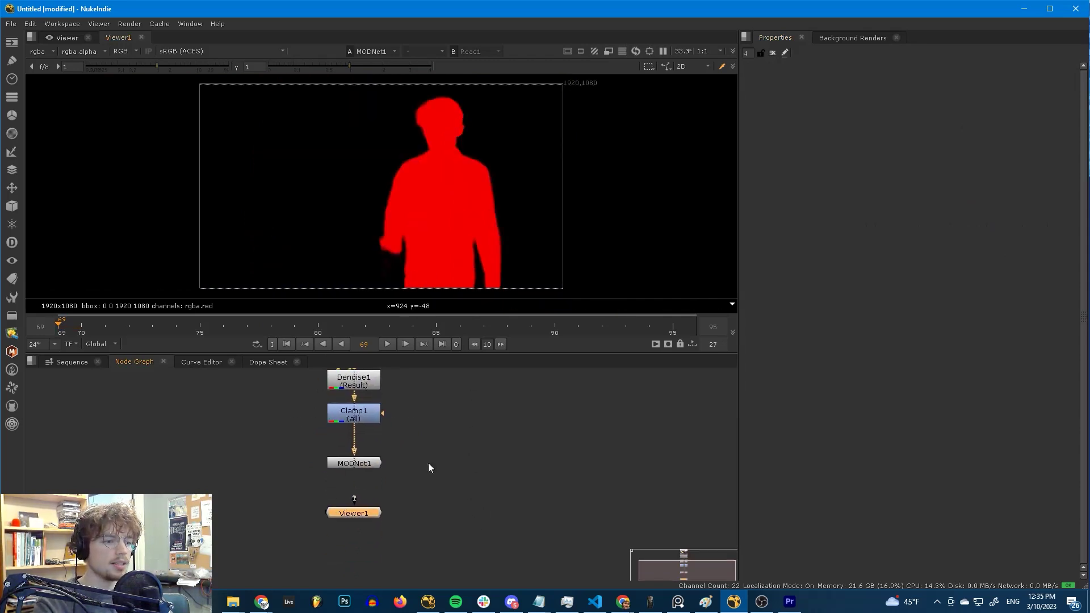
{"action": "left_click_drag", "start_coordinate": [369, 471], "coordinate": [363, 545]}
{"action": "left_click", "coordinate": [370, 488]}
{"action": "left_click", "coordinate": [373, 417]}
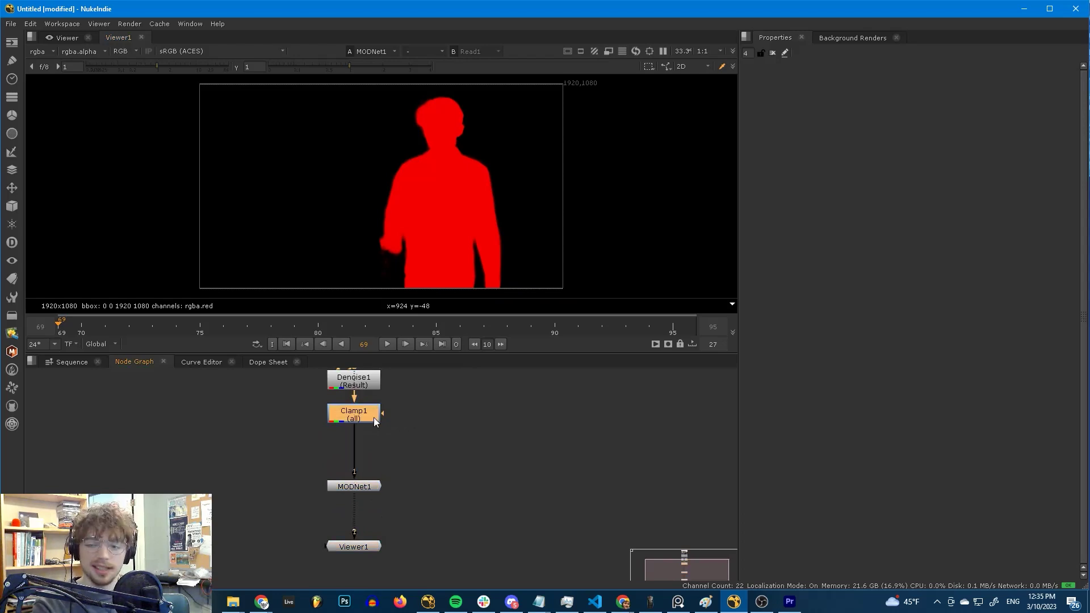
{"action": "key", "text": "Tab"}
{"action": "type", "text": "sharp"}
{"action": "key", "text": "Return"}
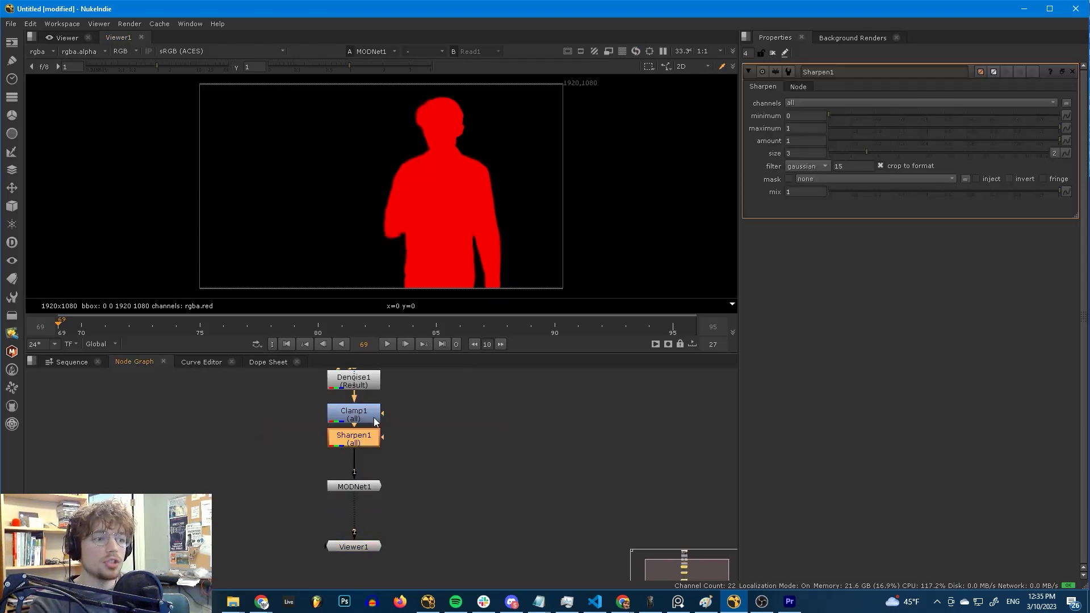
- Check the Sharpen1 output (size 5, amount 2) and the resulting MODNet matte
{"action": "key", "text": "1"}
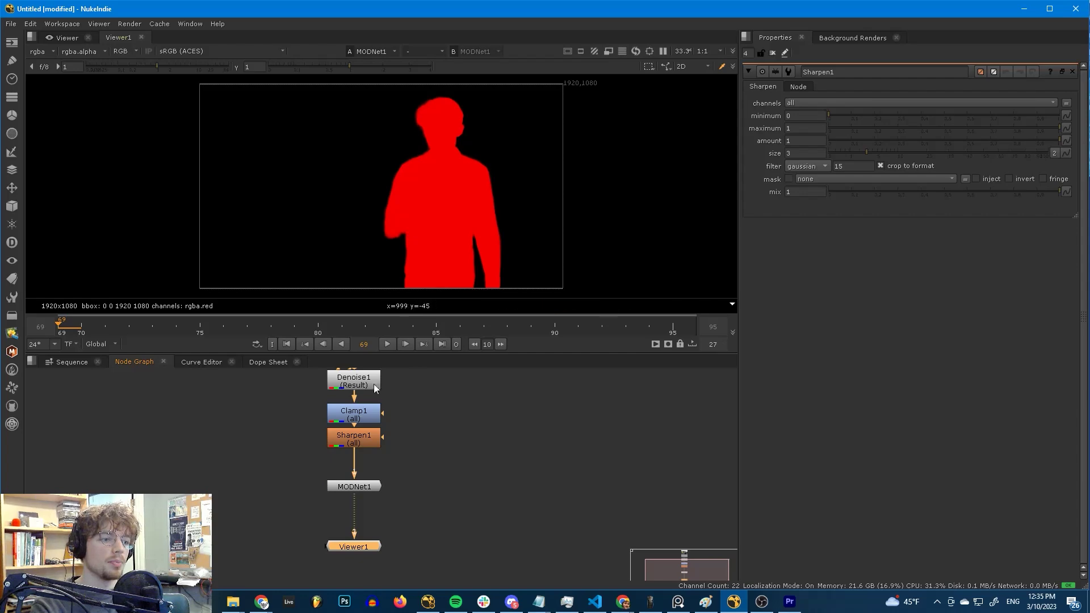
{"action": "scroll", "coordinate": [387, 228], "scroll_direction": "up", "scroll_amount": 3}
{"action": "scroll", "coordinate": [386, 228], "scroll_direction": "up", "scroll_amount": 4}
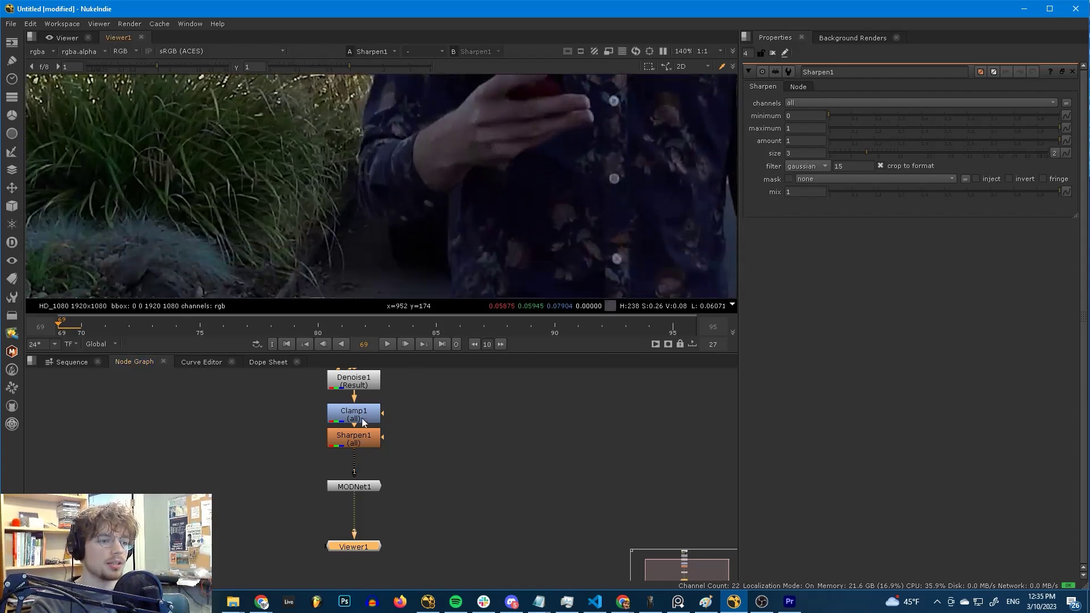
{"action": "left_click", "coordinate": [359, 438]}
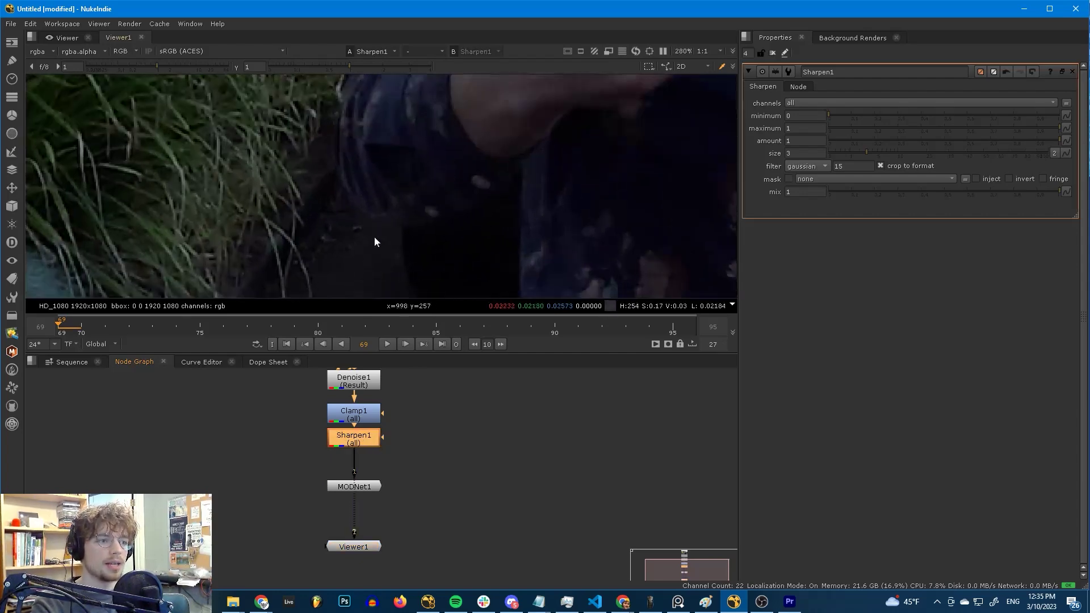
{"action": "key", "text": "1"}
{"action": "scroll", "coordinate": [427, 229], "scroll_direction": "down", "scroll_amount": 5}
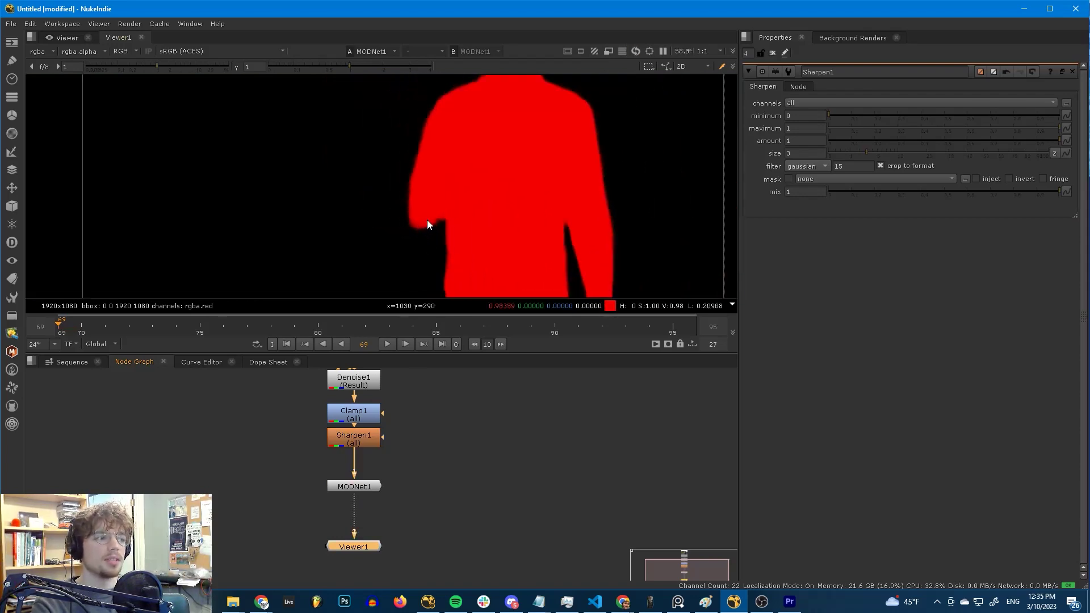
{"action": "scroll", "coordinate": [788, 151], "scroll_direction": "up", "scroll_amount": 1}
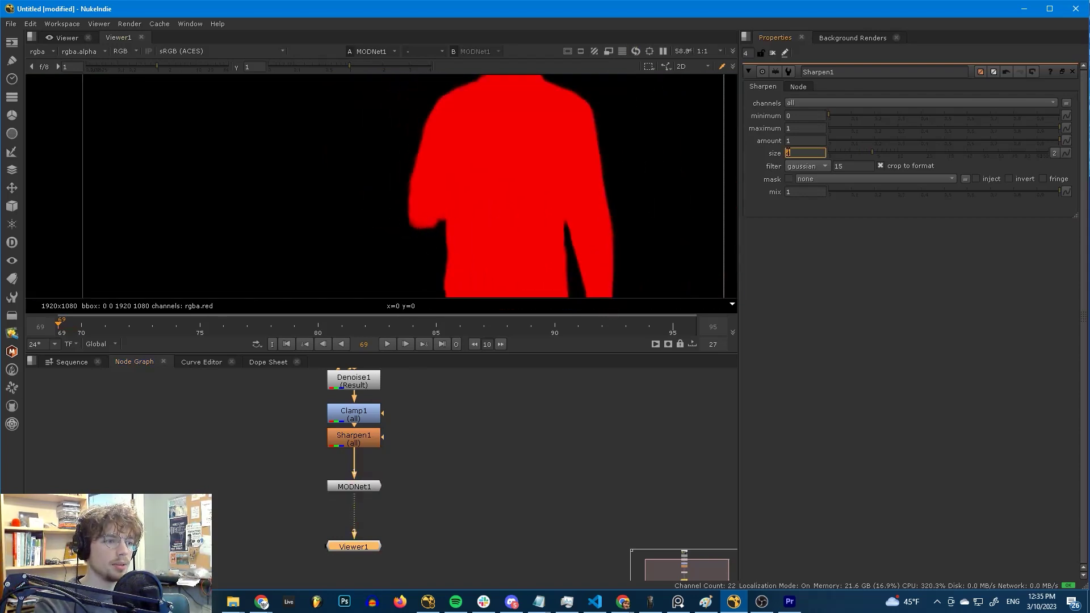
{"action": "scroll", "coordinate": [789, 141], "scroll_direction": "up", "scroll_amount": 1}
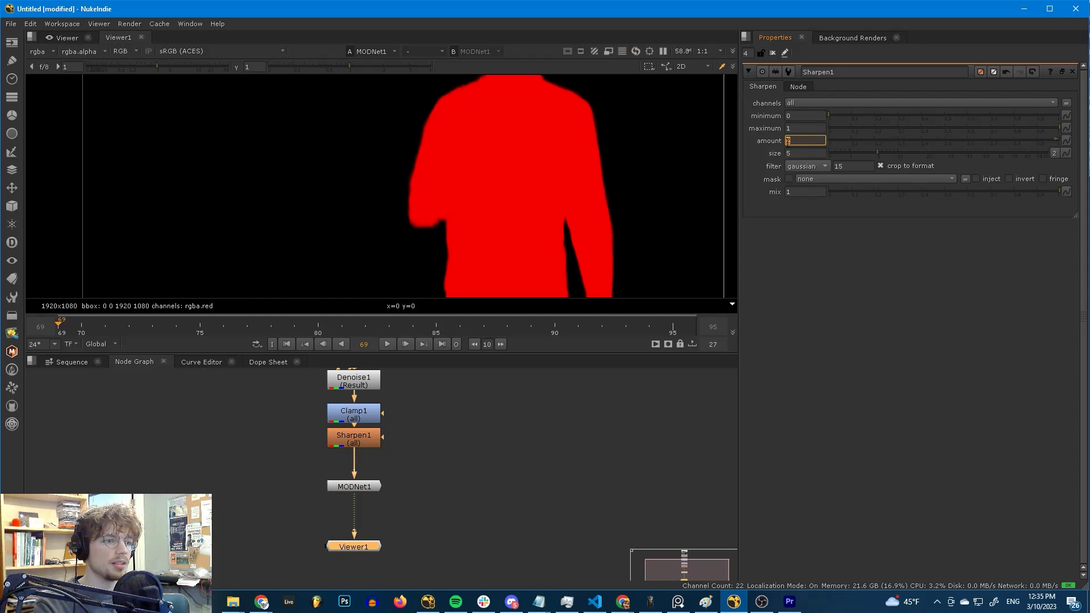
{"action": "left_click", "coordinate": [491, 493]}
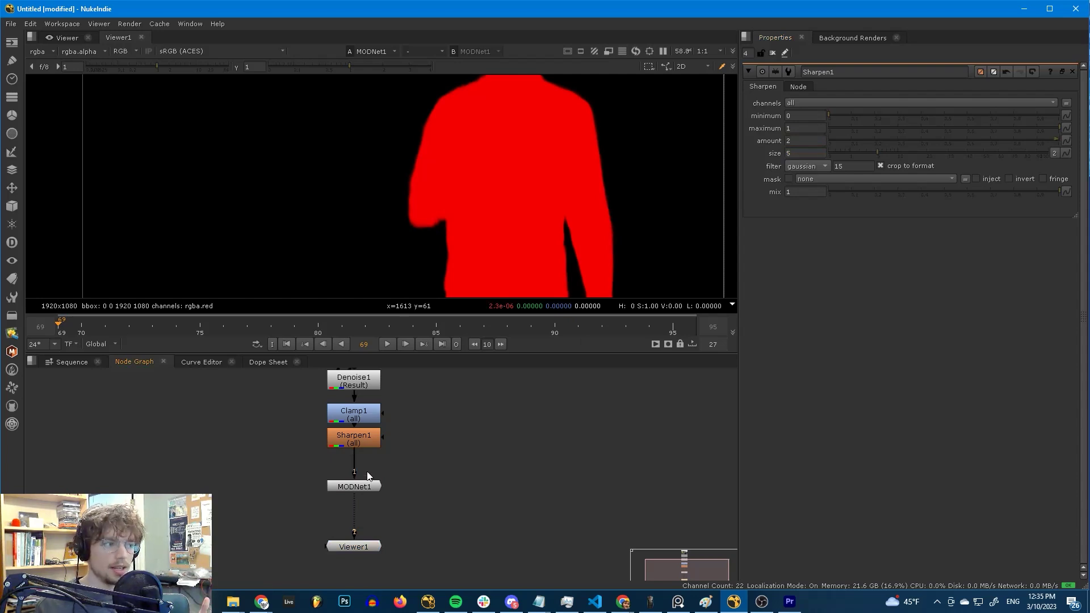
{"action": "key", "text": "minus"}
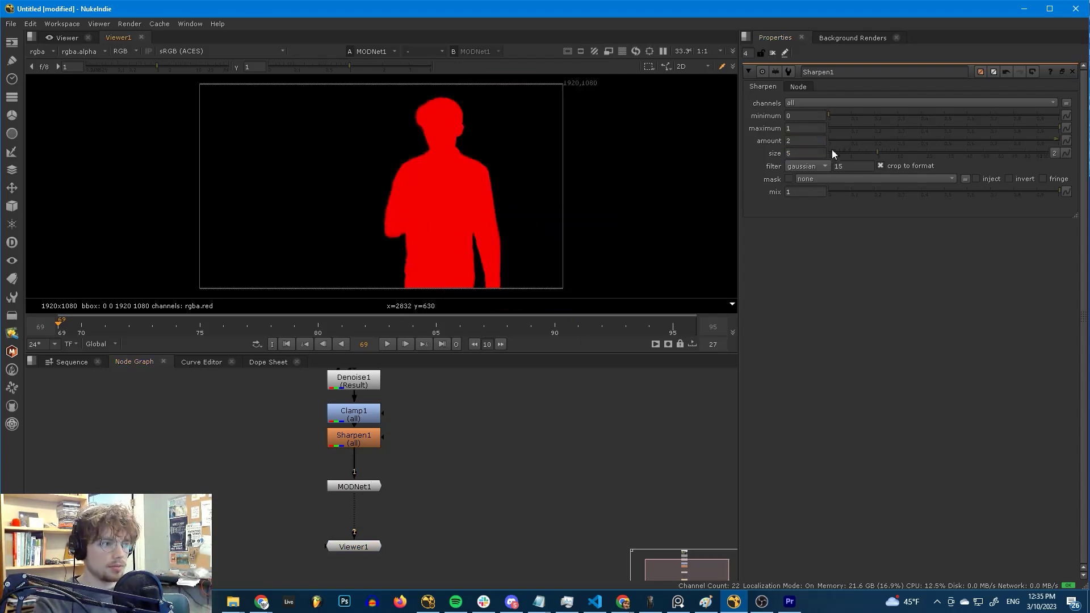
{"action": "left_click", "coordinate": [1072, 72]}
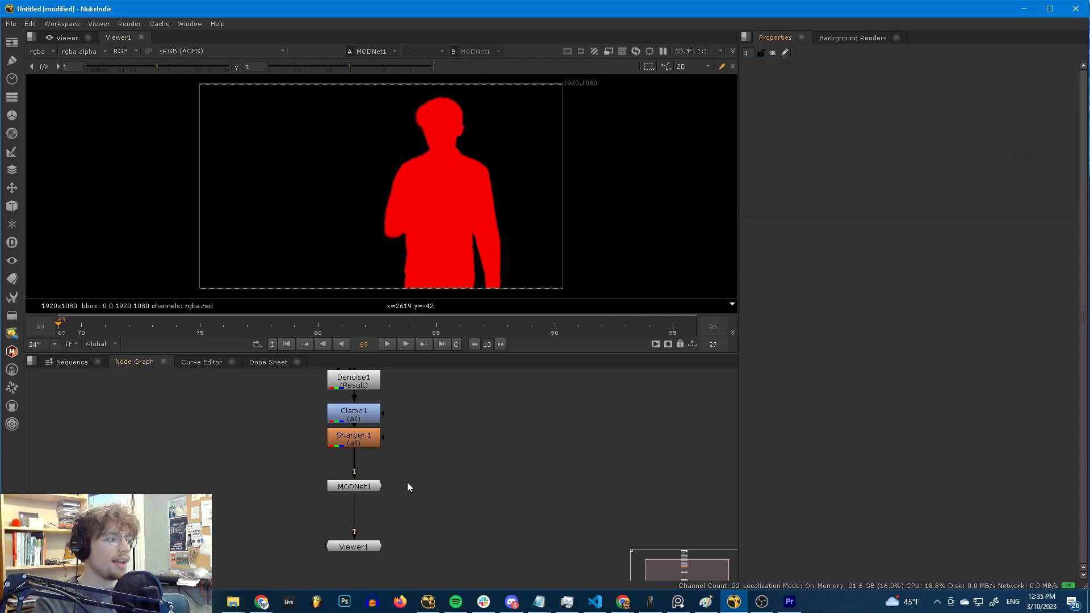
{"action": "middle_click_drag", "start_coordinate": [409, 486], "coordinate": [446, 460]}
{"action": "left_click_drag", "start_coordinate": [485, 520], "coordinate": [301, 415]}
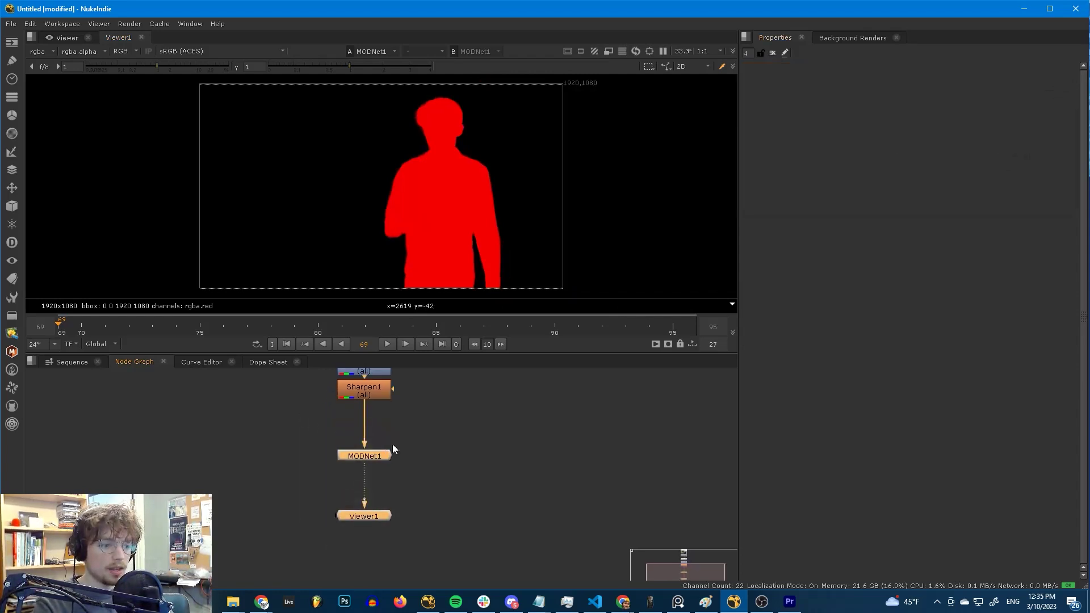
{"action": "left_click", "coordinate": [370, 391]}
{"action": "key", "text": "g"}
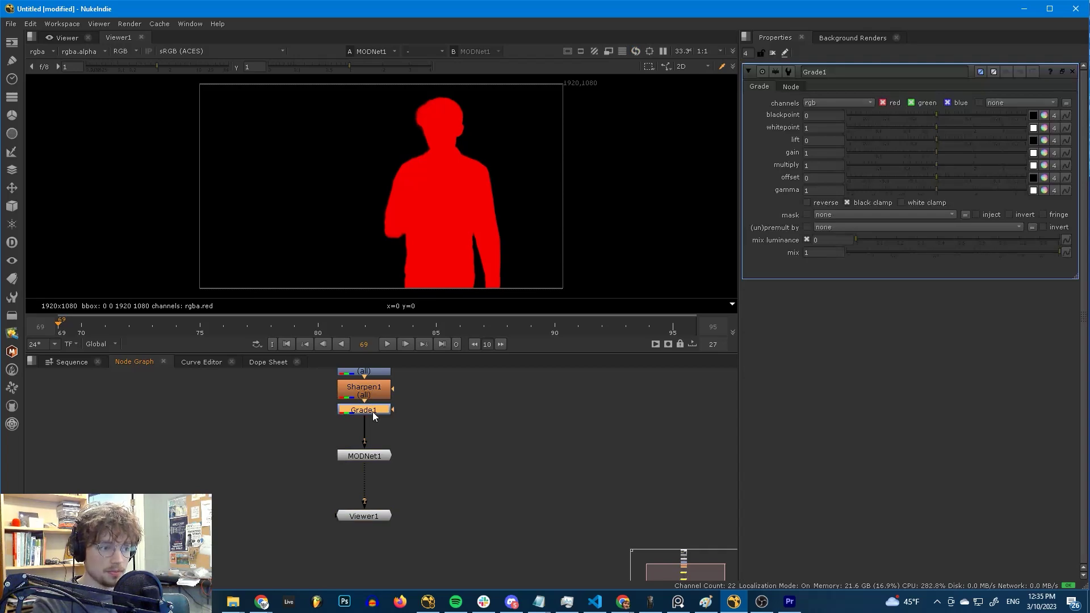
{"action": "key", "text": "1"}
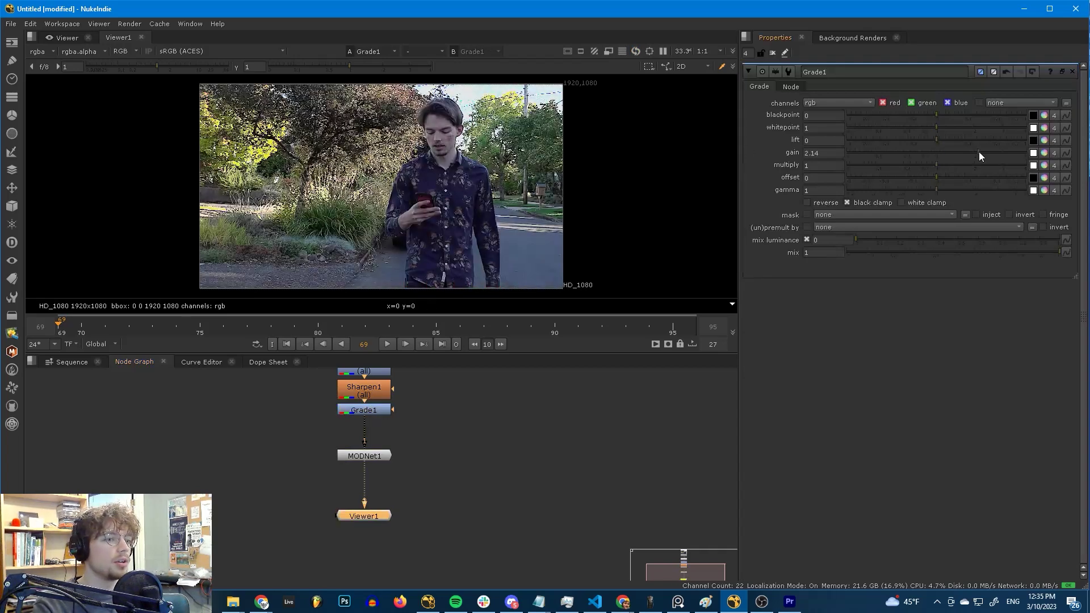
{"action": "key", "text": "ctrl+z"}
{"action": "left_click_drag", "start_coordinate": [937, 151], "coordinate": [1007, 153]}
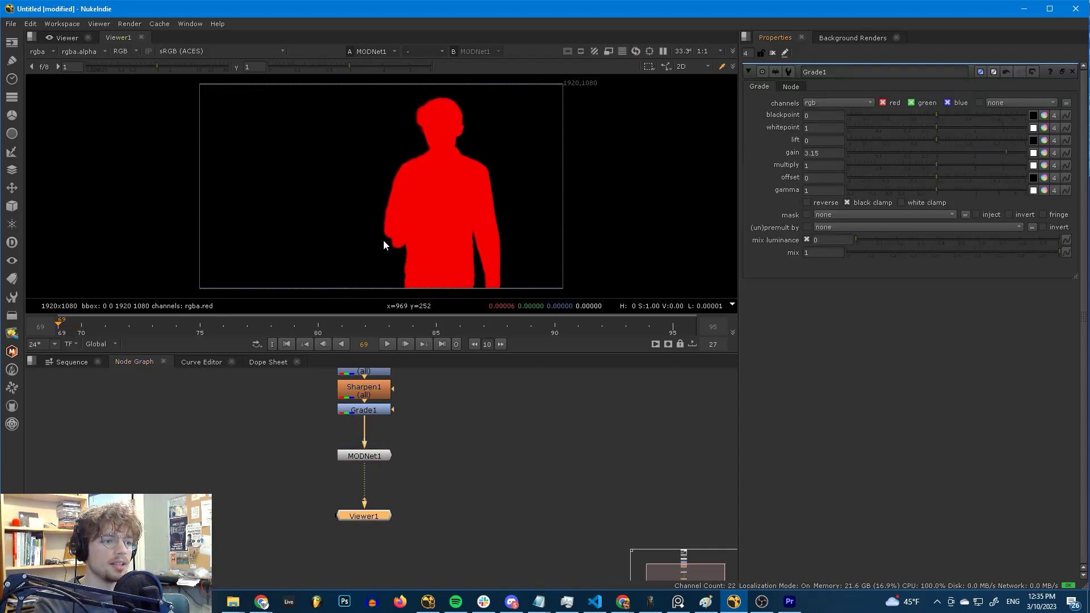
{"action": "mouse_move", "coordinate": [877, 150]}
{"action": "left_mouse_down"}
{"action": "mouse_move", "coordinate": [854, 152]}
{"action": "mouse_move", "coordinate": [884, 151]}
{"action": "mouse_move", "coordinate": [872, 151]}
{"action": "left_mouse_up"}
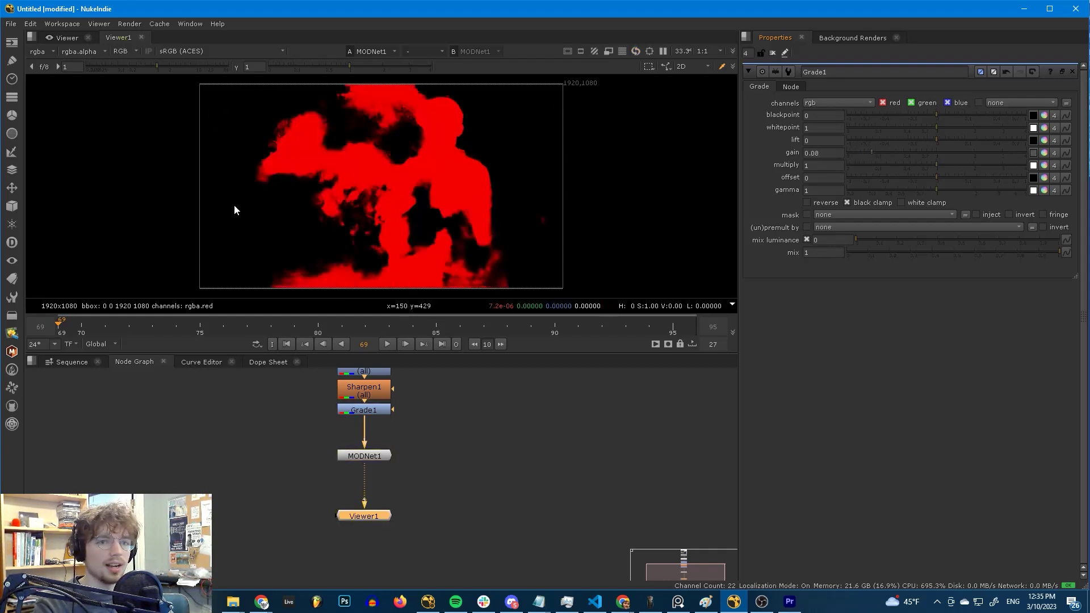
{"action": "left_click_drag", "start_coordinate": [932, 152], "coordinate": [953, 147]}
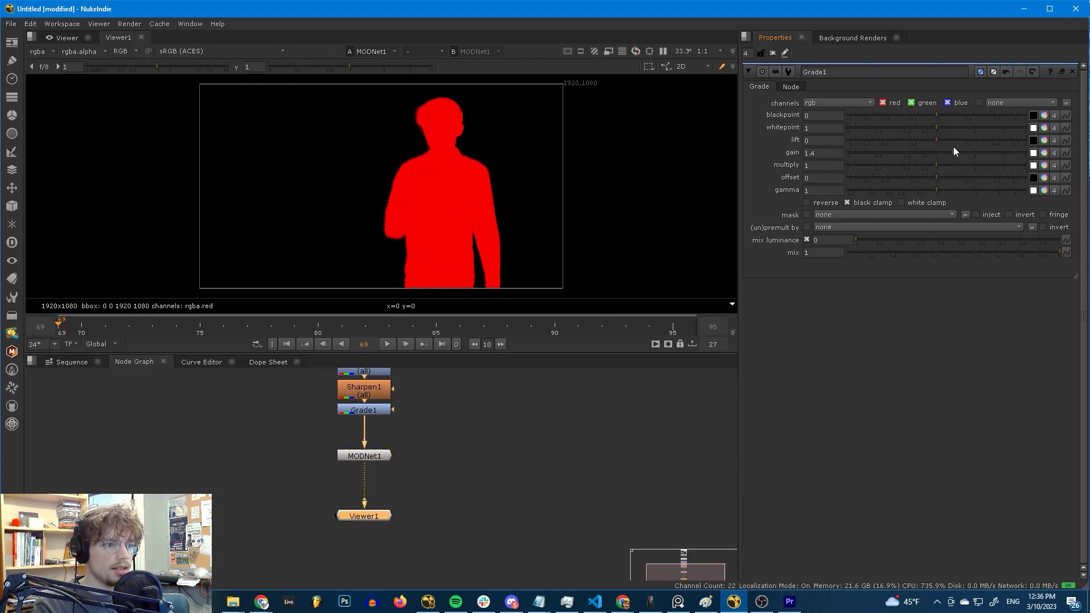
{"action": "scroll", "coordinate": [392, 236], "scroll_direction": "up", "scroll_amount": 4}
{"action": "middle_click_drag", "start_coordinate": [369, 341], "coordinate": [376, 415]}
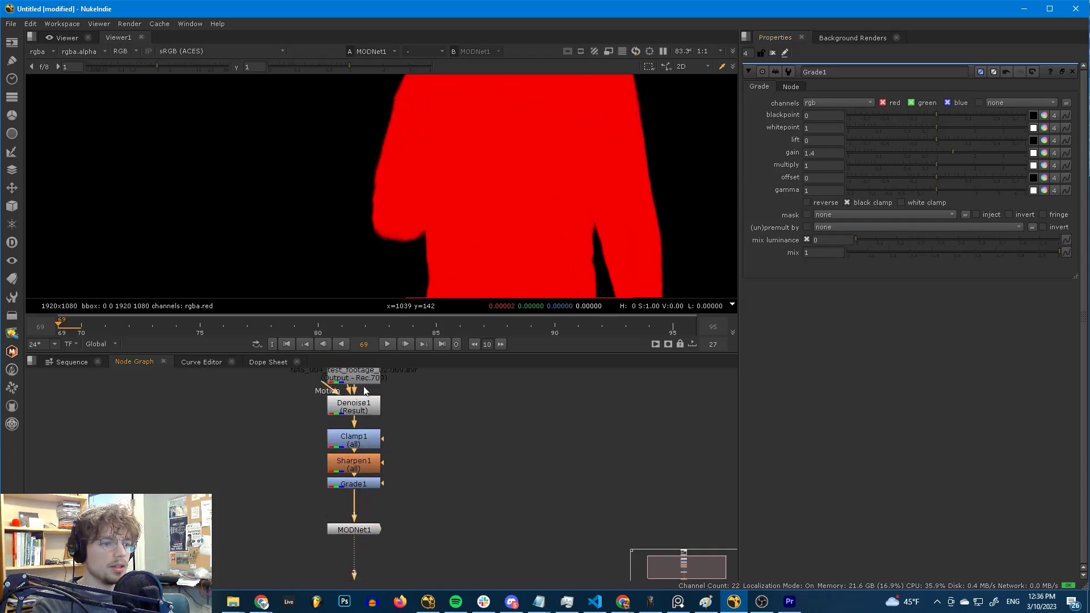
{"action": "scroll", "coordinate": [420, 244], "scroll_direction": "up", "scroll_amount": 6}
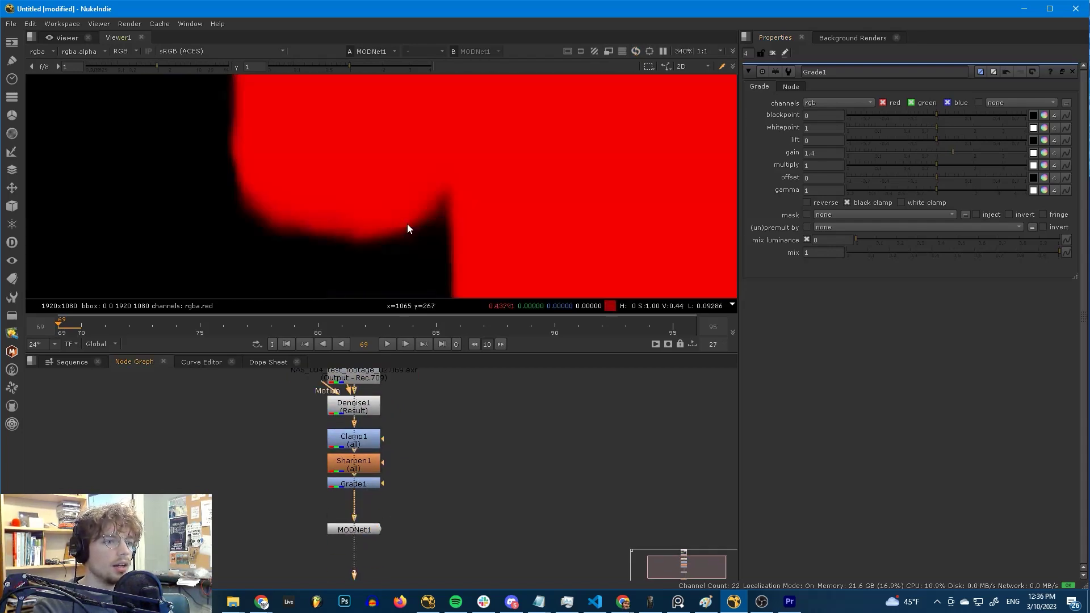
{"action": "left_click_drag", "start_coordinate": [949, 155], "coordinate": [935, 152]}
{"action": "key", "text": "Delete"}
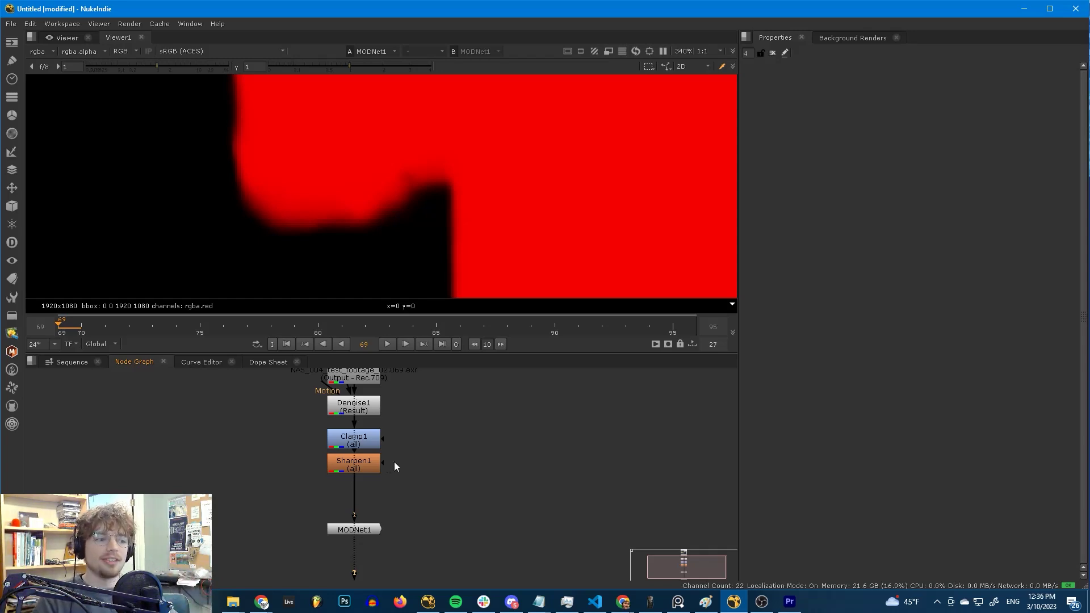
- Inspect the Denoise1, Clamp1 and Sharpen1 nodes, then play the clip to review the matte
{"action": "left_click_drag", "start_coordinate": [448, 502], "coordinate": [300, 394]}
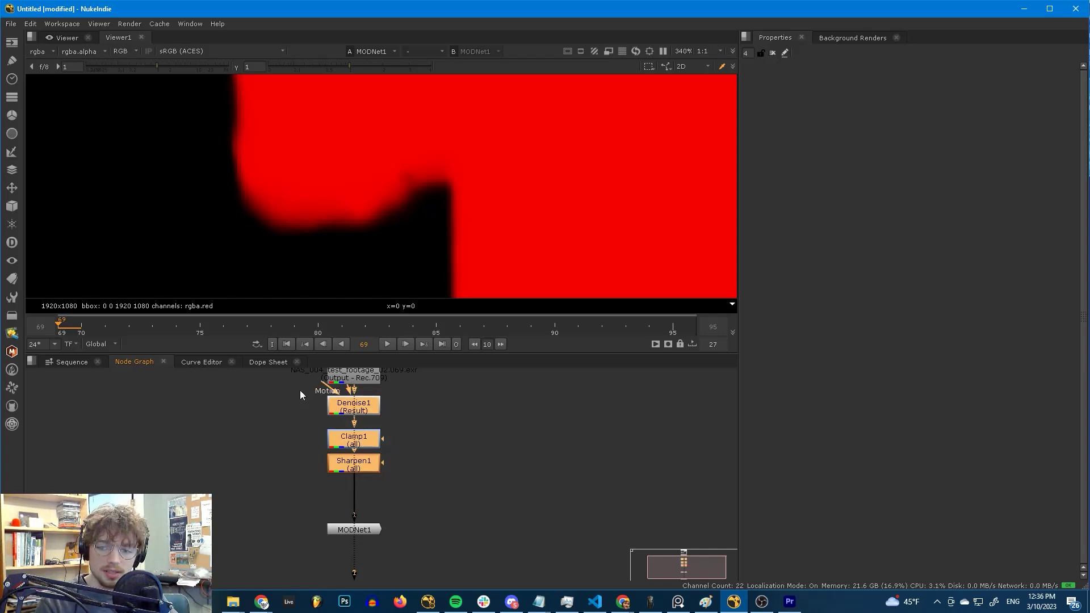
{"action": "left_click", "coordinate": [288, 446]}
{"action": "left_click", "coordinate": [362, 468]}
{"action": "left_click", "coordinate": [367, 442]}
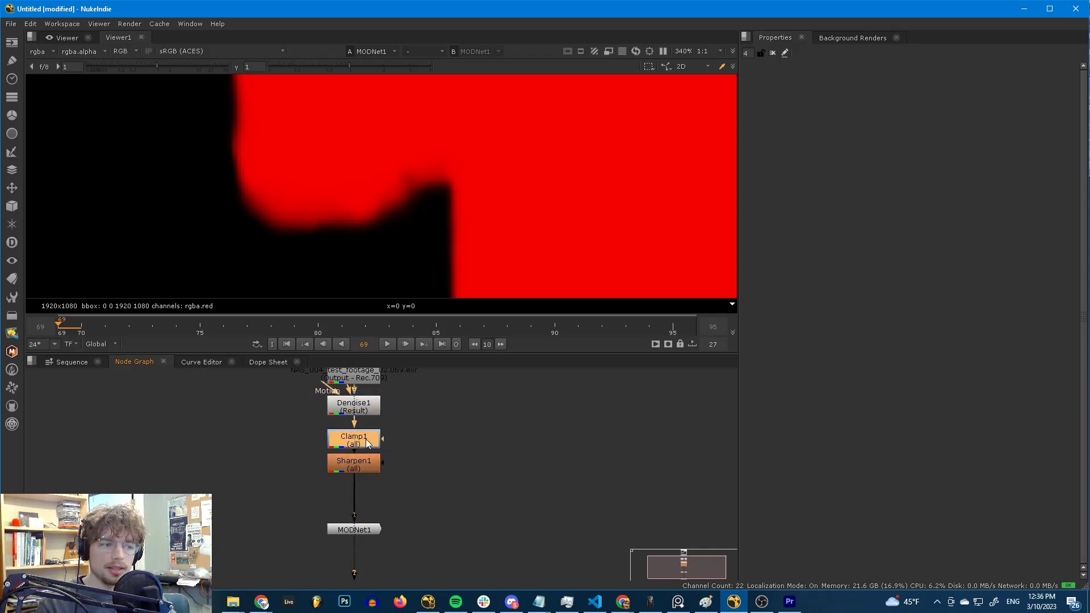
{"action": "scroll", "coordinate": [388, 465], "scroll_direction": "down", "scroll_amount": 2}
{"action": "left_click", "coordinate": [387, 489]}
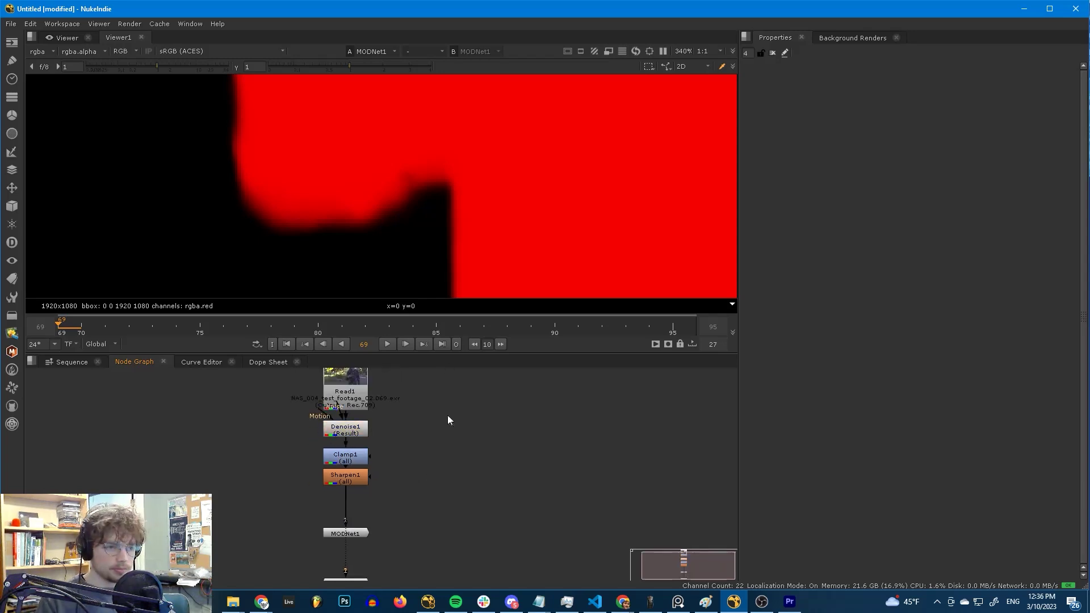
{"action": "key", "text": "f"}
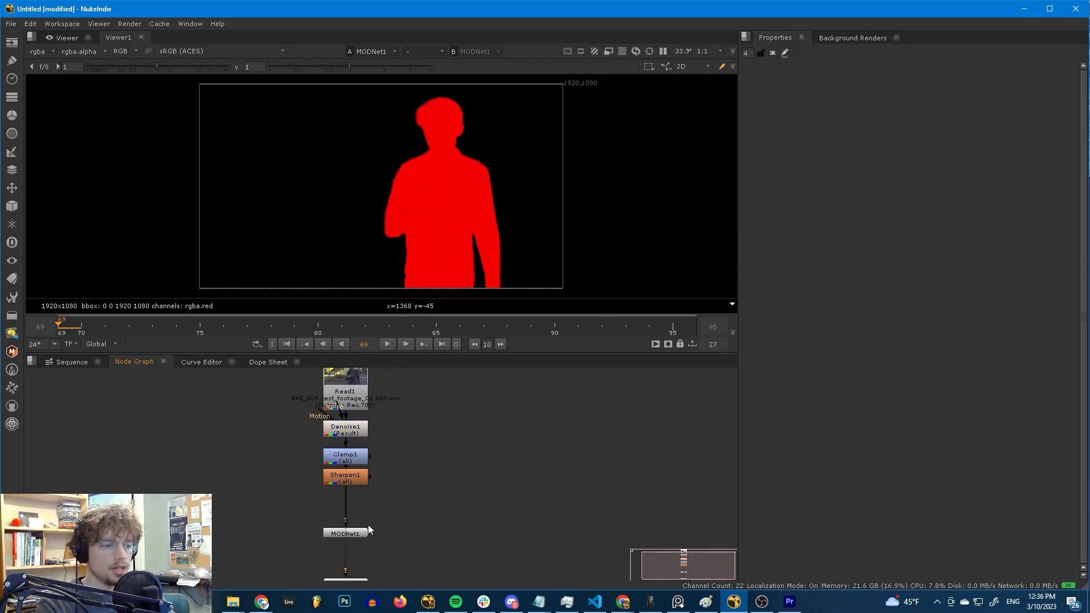
{"action": "key", "text": "l"}
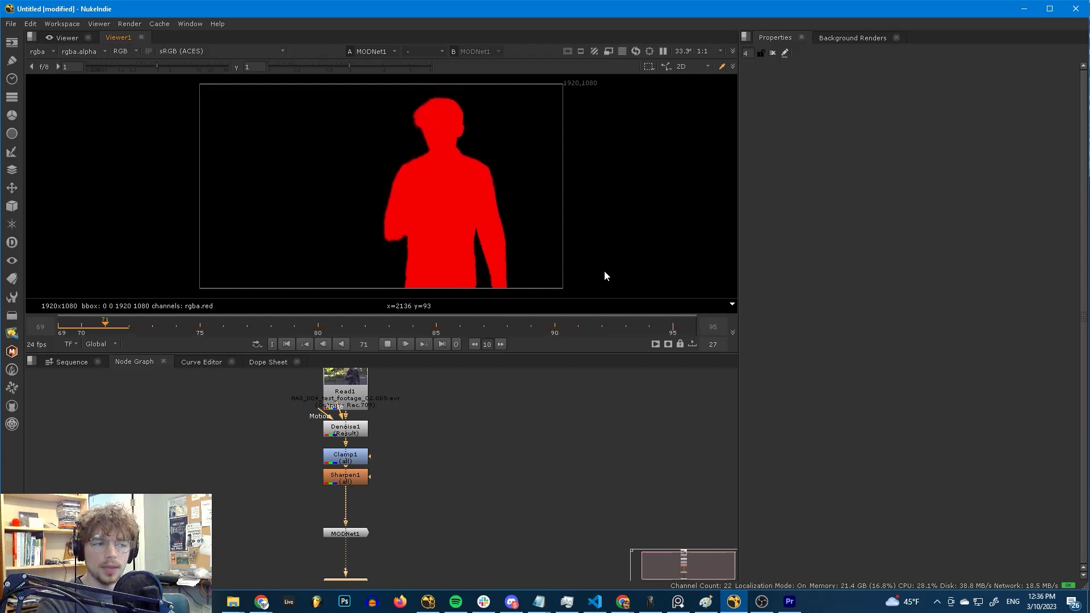
{"action": "left_click_drag", "start_coordinate": [429, 506], "coordinate": [306, 407]}
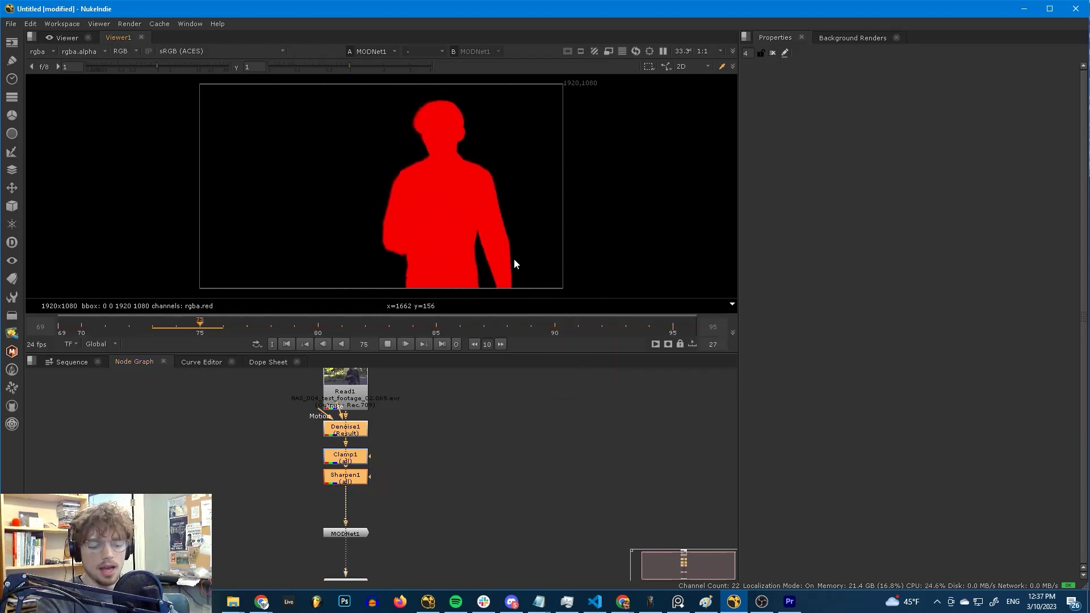
- Stop on frame 89 and add a Copy node with A from MODNet1 and B from the footage
{"action": "key", "text": "k"}
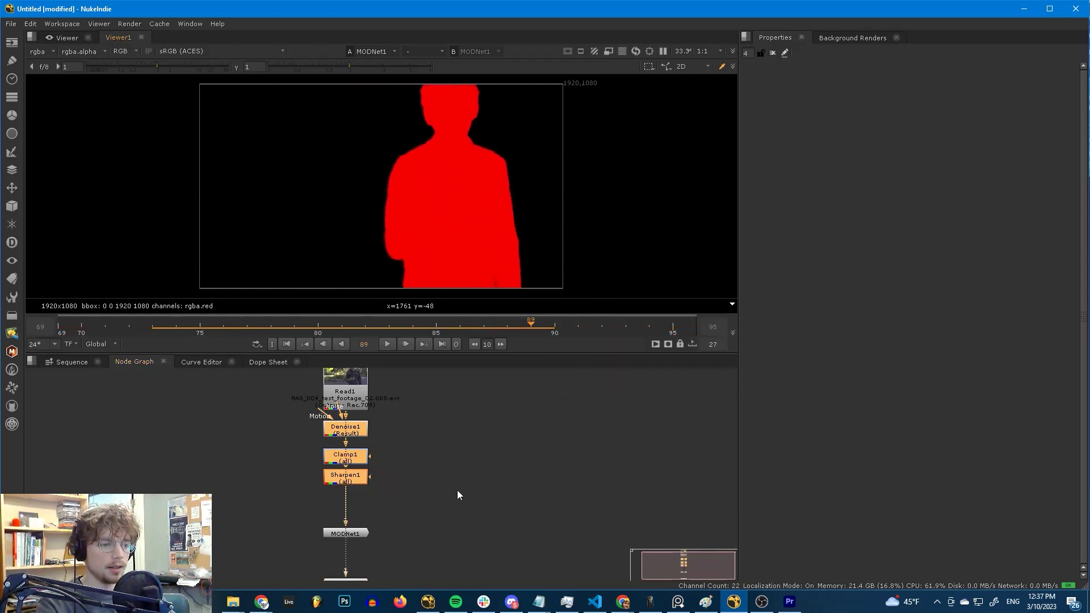
{"action": "left_click", "coordinate": [427, 506]}
{"action": "middle_click_drag", "start_coordinate": [427, 506], "coordinate": [410, 513]}
{"action": "key", "text": "Tab"}
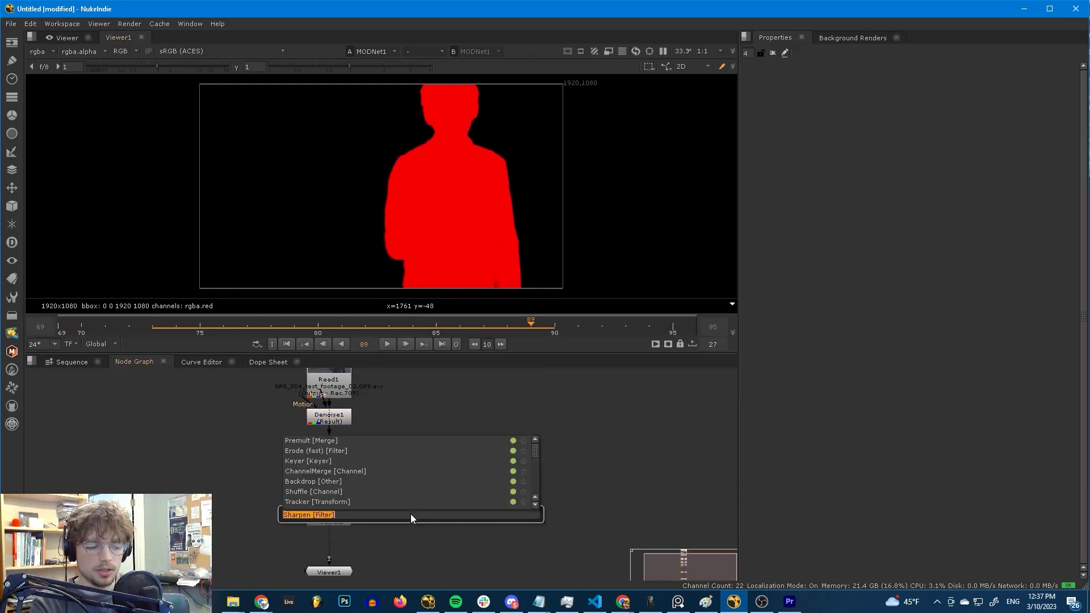
{"action": "type", "text": "copy"}
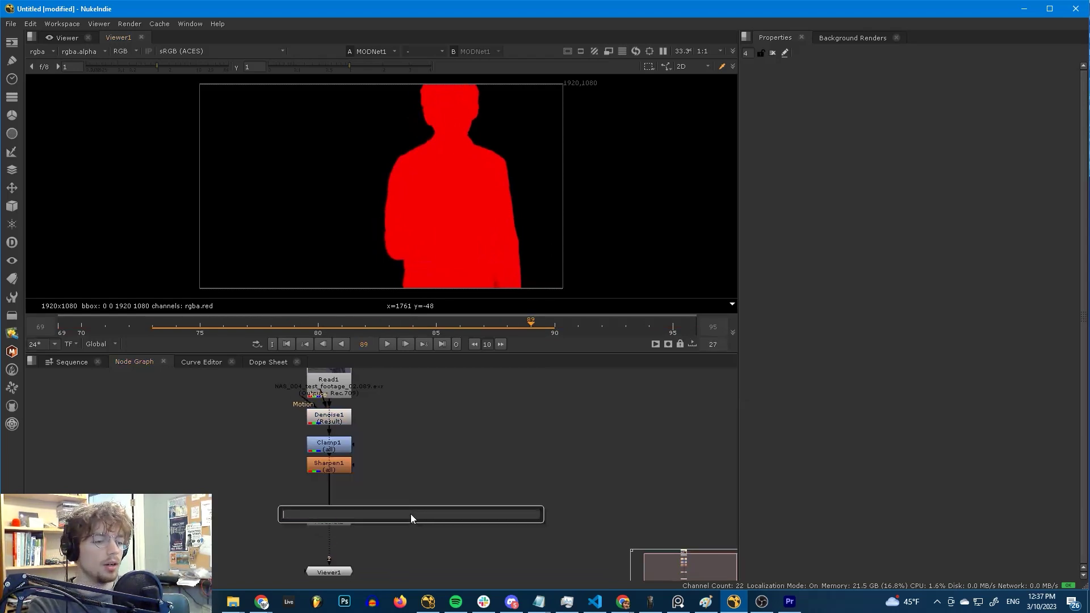
{"action": "key", "text": "Return"}
{"action": "left_click_drag", "start_coordinate": [411, 514], "coordinate": [342, 523]}
{"action": "left_click_drag", "start_coordinate": [379, 428], "coordinate": [333, 447]}
- Add Premult, CheckerBoard and an over Merge, piping Premult1 into the Merge's A input
{"action": "key", "text": "Tab"}
{"action": "type", "text": "pr"}
{"action": "key", "text": "Return"}
{"action": "key", "text": "m"}
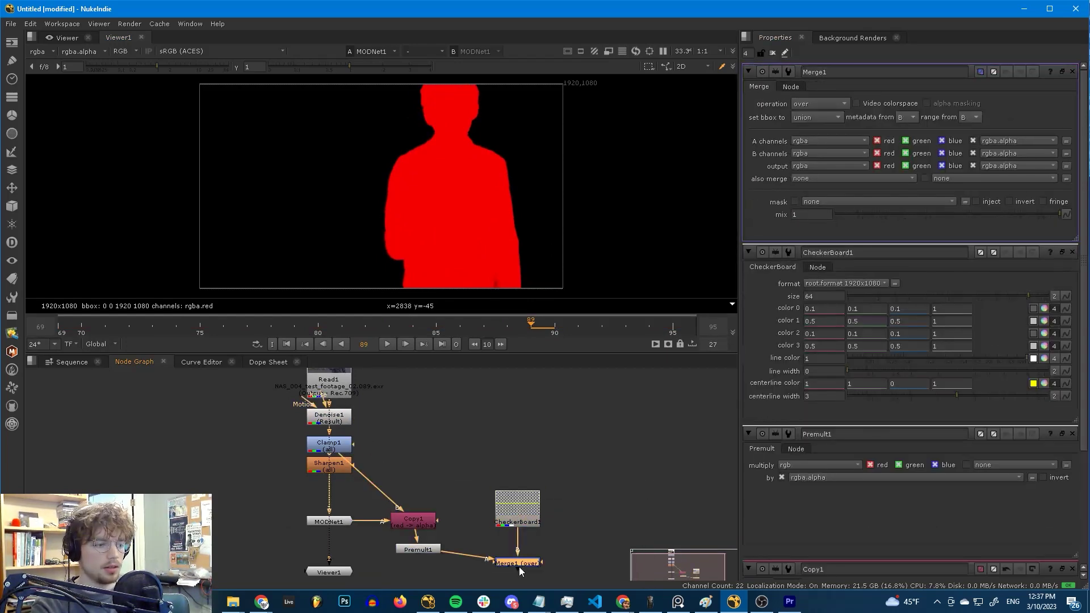
{"action": "key", "text": "1"}
{"action": "left_click_drag", "start_coordinate": [492, 561], "coordinate": [425, 550]}
{"action": "left_click_drag", "start_coordinate": [514, 563], "coordinate": [514, 548]}
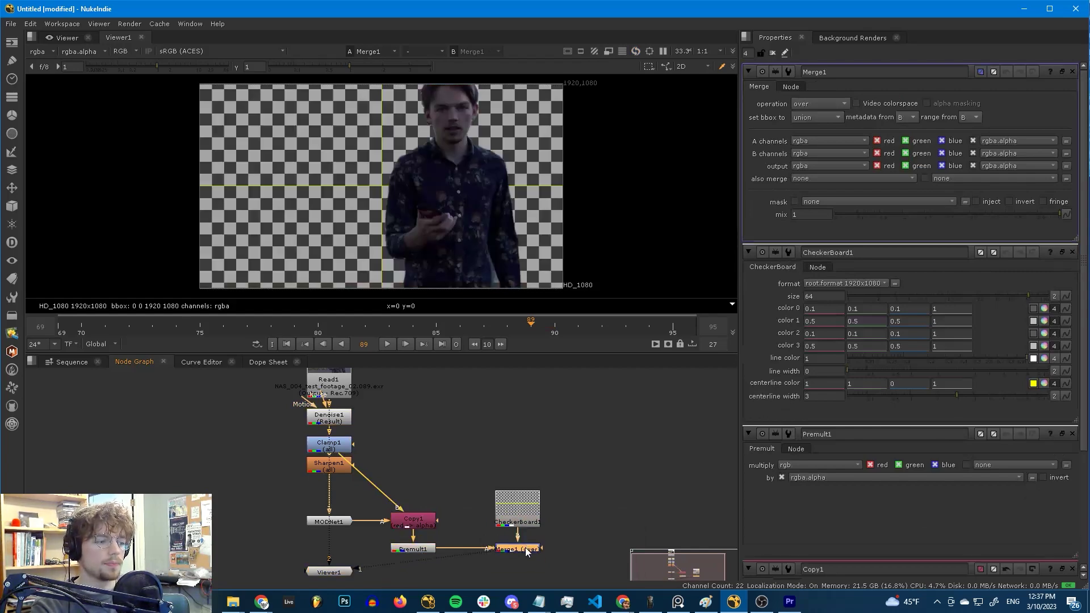
{"action": "key", "text": "l"}
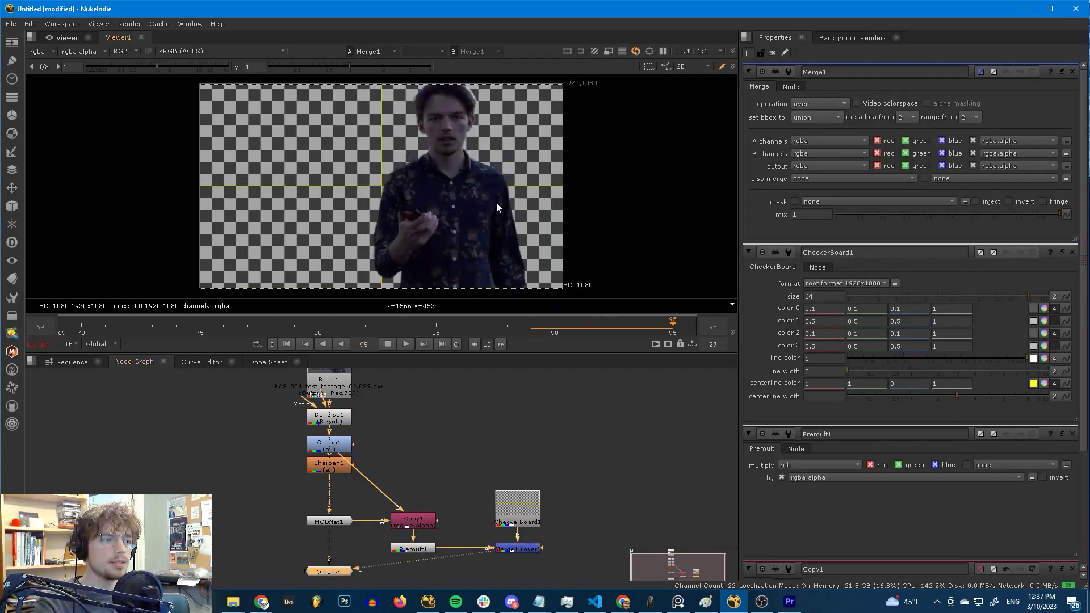
{"action": "key", "text": "space"}
{"action": "scroll", "coordinate": [625, 336], "scroll_direction": "up", "scroll_amount": 2}
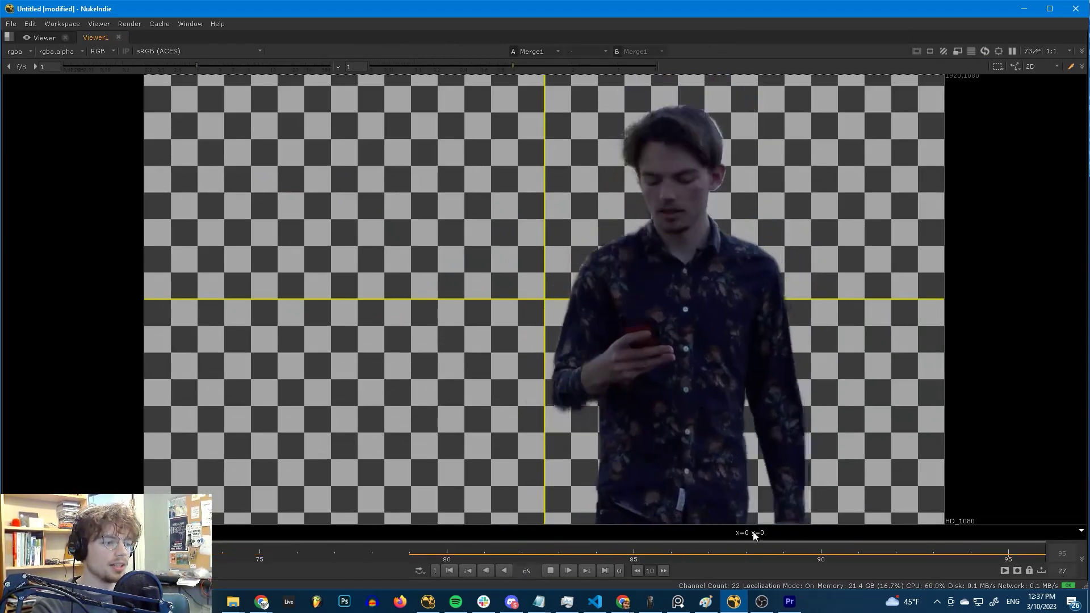
{"action": "left_click", "coordinate": [746, 552]}
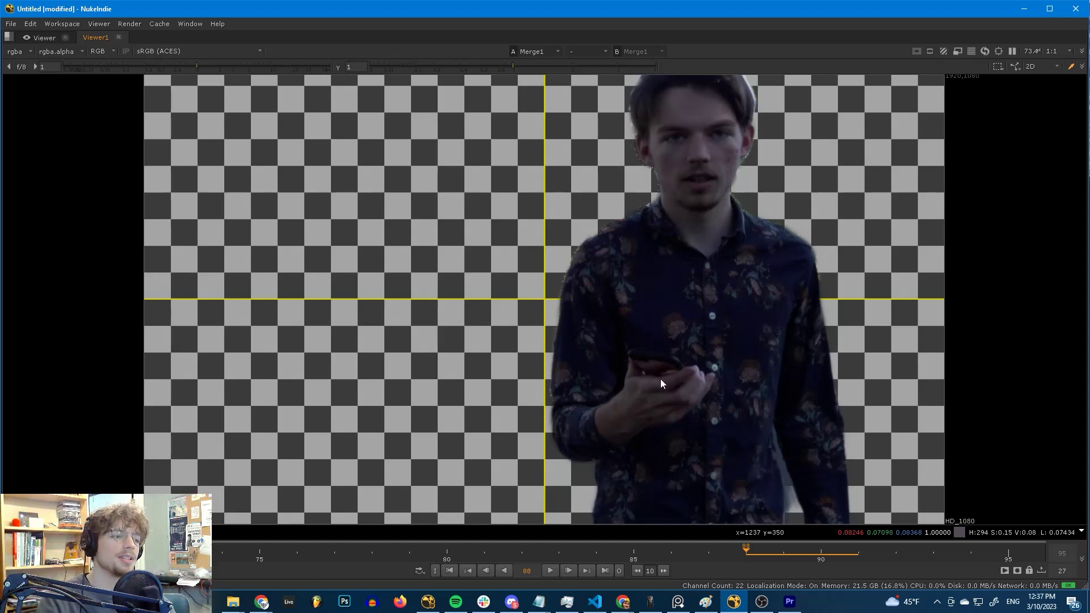
{"action": "key", "text": "space"}
{"action": "middle_click_drag", "start_coordinate": [463, 465], "coordinate": [494, 422]}
{"action": "scroll", "coordinate": [508, 244], "scroll_direction": "up", "scroll_amount": 6}
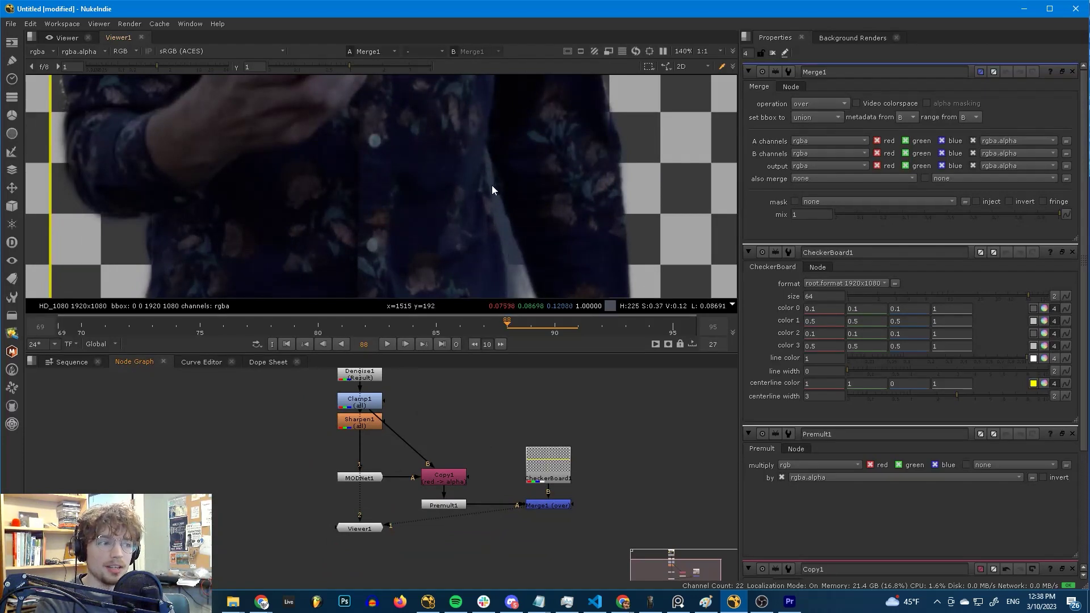
{"action": "middle_click_drag", "start_coordinate": [509, 260], "coordinate": [506, 250]}
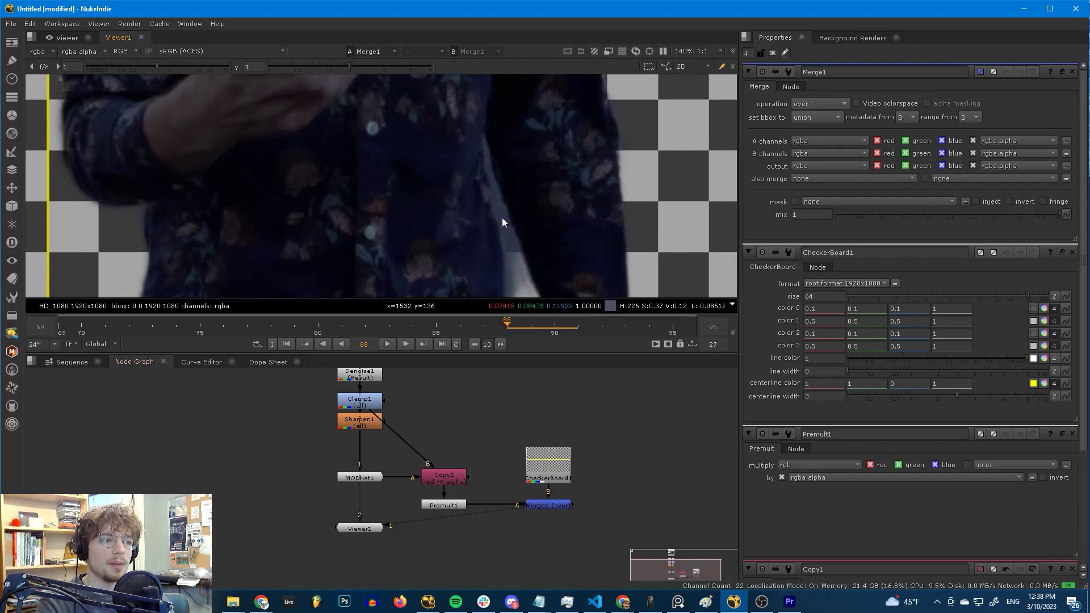
{"action": "scroll", "coordinate": [499, 191], "scroll_direction": "up", "scroll_amount": 3}
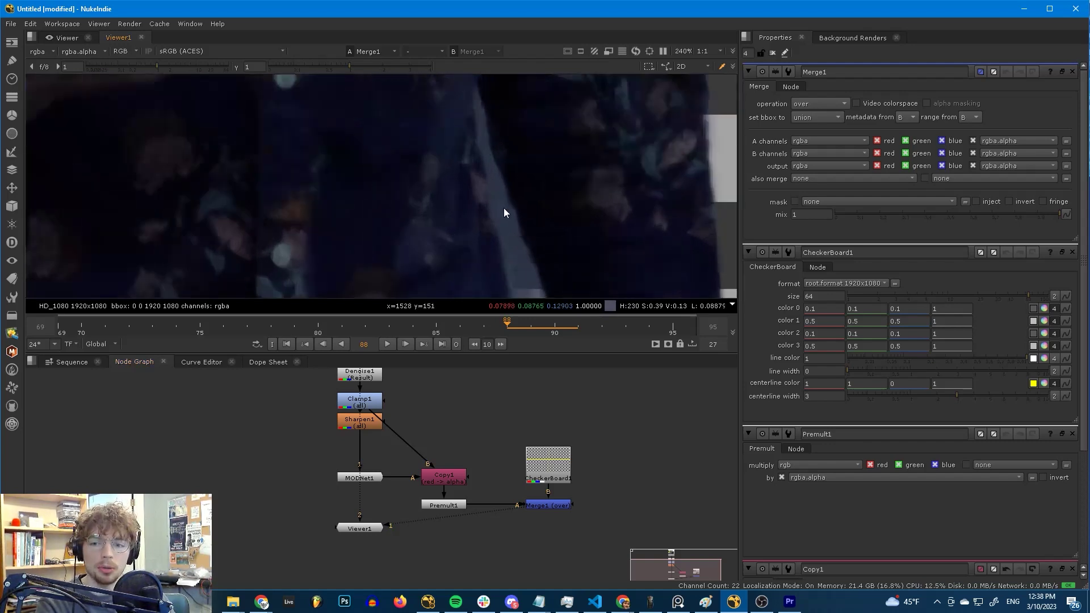
{"action": "scroll", "coordinate": [504, 208], "scroll_direction": "down", "scroll_amount": 2}
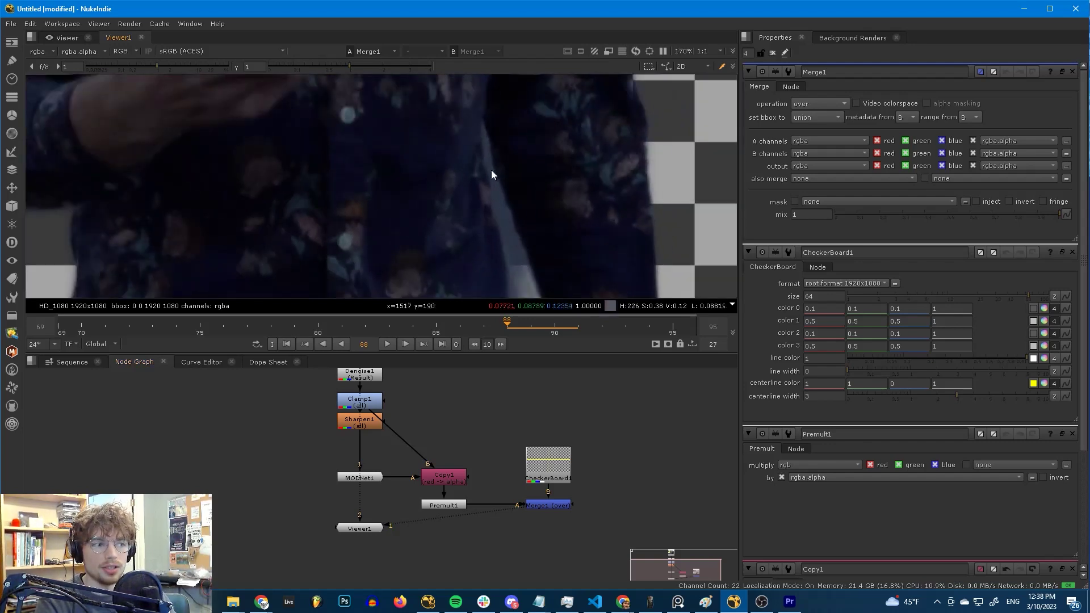
{"action": "middle_click_drag", "start_coordinate": [333, 425], "coordinate": [392, 469]}
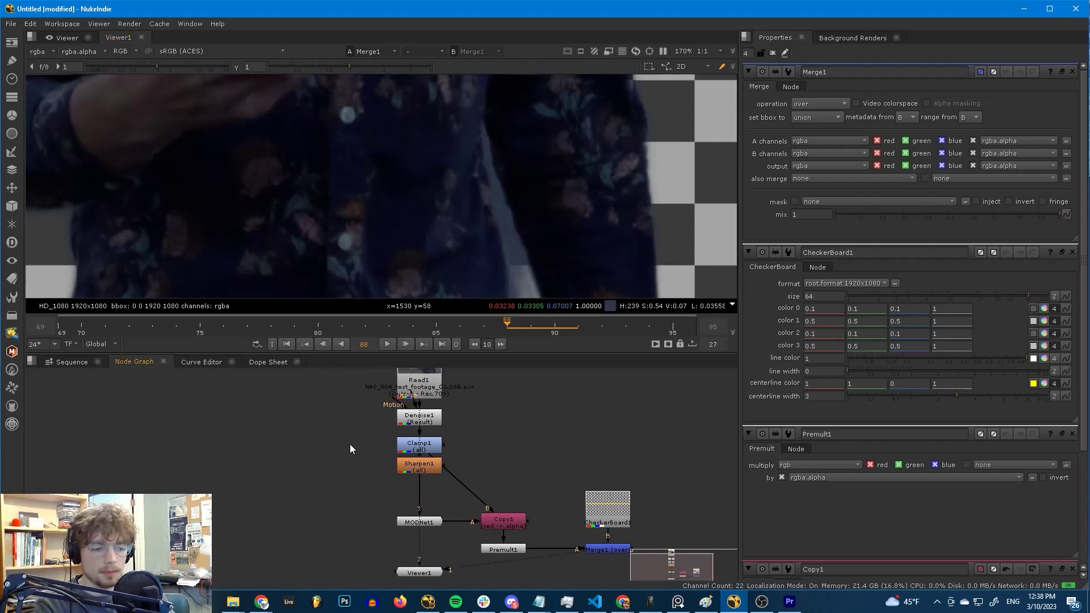
- Create an HSVTool1 node fed from the Denoise1 footage
{"action": "key", "text": "Tab"}
{"action": "type", "text": "hsv"}
{"action": "key", "text": "Return"}
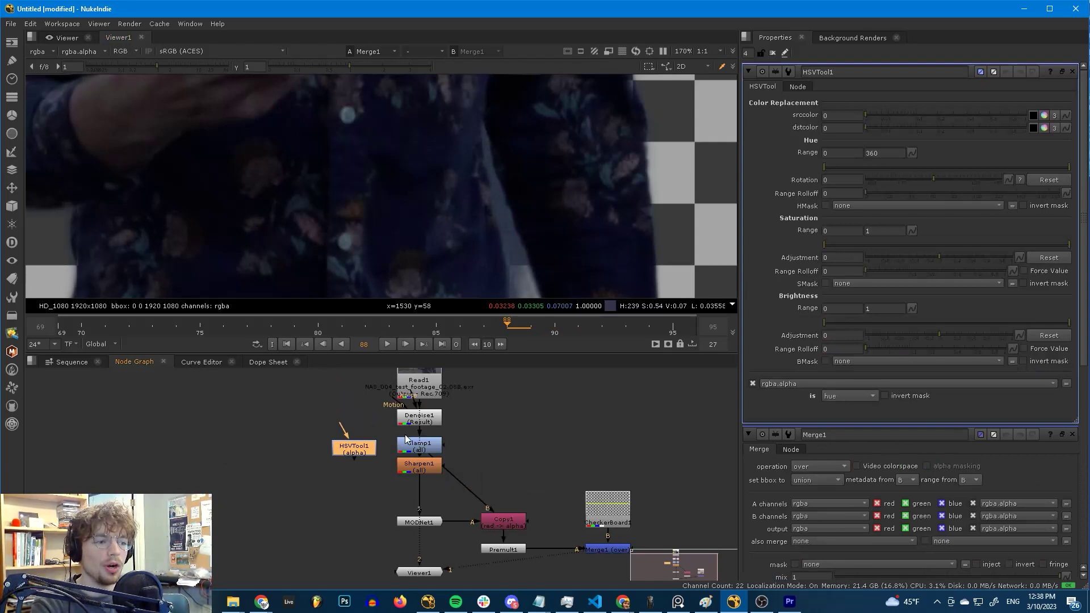
{"action": "left_click", "coordinate": [419, 419]}
{"action": "key", "text": "1"}
{"action": "scroll", "coordinate": [468, 199], "scroll_direction": "down", "scroll_amount": 2}
{"action": "key", "text": "f"}
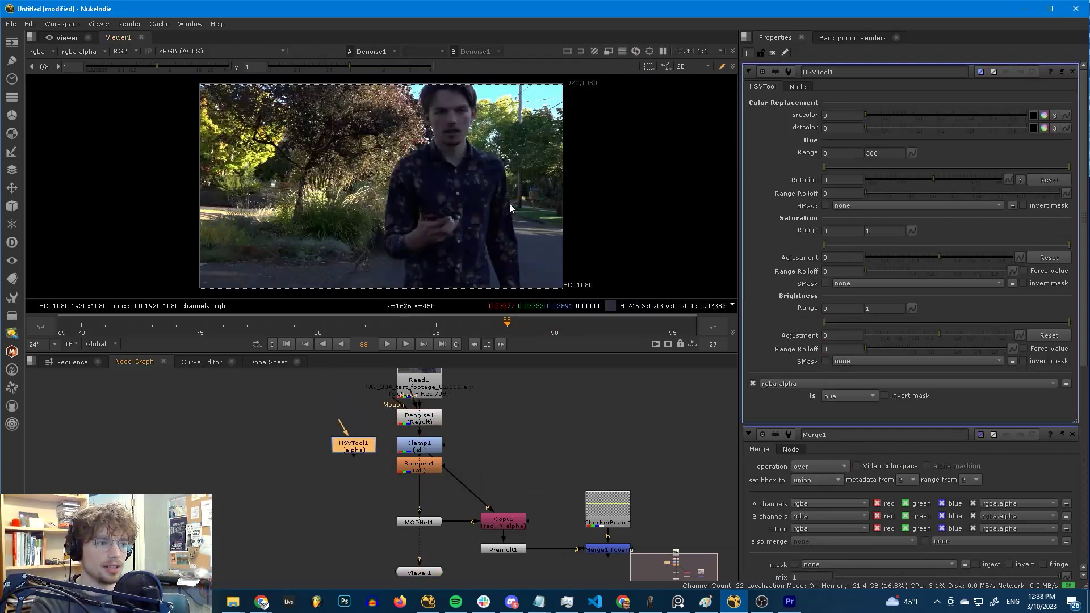
{"action": "left_click_drag", "start_coordinate": [341, 430], "coordinate": [416, 403]}
- Sample a road patch as HSVTool1's source colour and set its mask to all components
{"action": "left_click", "coordinate": [1033, 118]}
{"action": "left_click_drag", "start_coordinate": [536, 255], "coordinate": [555, 272], "text": "ctrl+shift"}
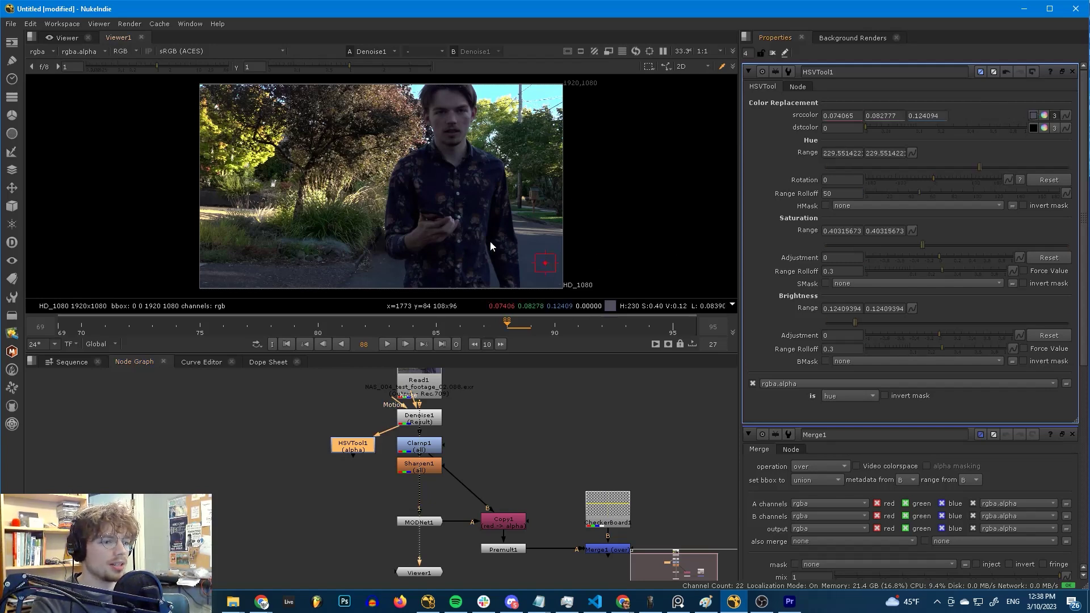
{"action": "key", "text": "a"}
{"action": "key", "text": "2"}
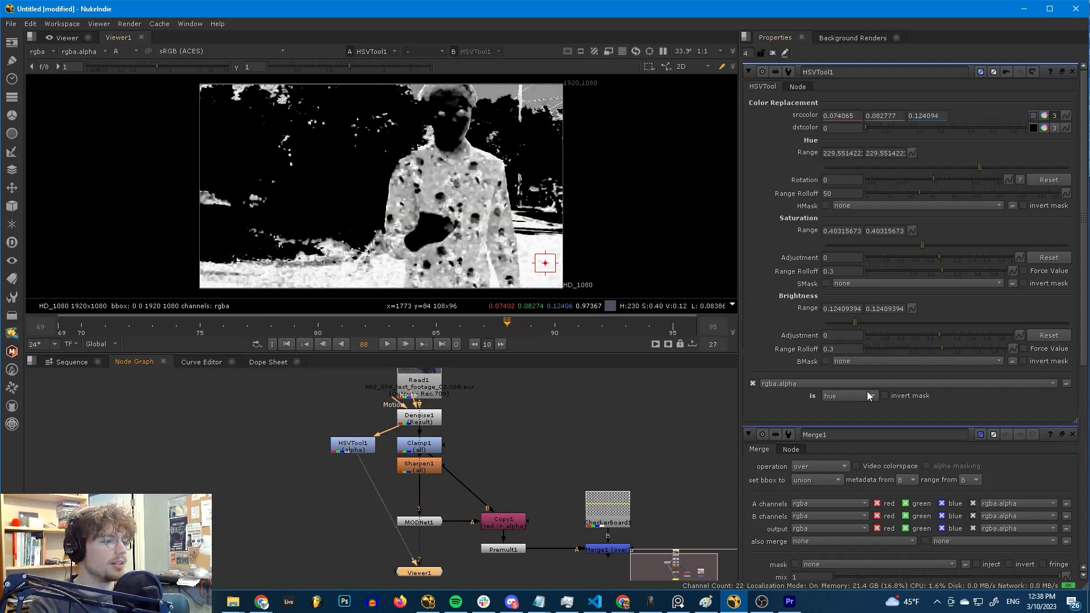
{"action": "left_click", "coordinate": [885, 395]}
{"action": "left_click", "coordinate": [849, 395]}
{"action": "left_click", "coordinate": [856, 460]}
{"action": "left_click", "coordinate": [884, 396]}
- Lower HSVTool1's rolloffs: Hue to about 15, Saturation 0.075, Brightness 0.036
{"action": "left_click_drag", "start_coordinate": [920, 192], "coordinate": [880, 194]}
{"action": "left_click_drag", "start_coordinate": [942, 271], "coordinate": [904, 270]}
{"action": "left_click_drag", "start_coordinate": [943, 349], "coordinate": [893, 343]}
- Add Grade1 below HSVTool1, limited to the alpha channel
{"action": "left_click_drag", "start_coordinate": [353, 446], "coordinate": [344, 430]}
{"action": "key", "text": "g"}
{"action": "left_click", "coordinate": [820, 103]}
{"action": "left_click", "coordinate": [827, 161]}
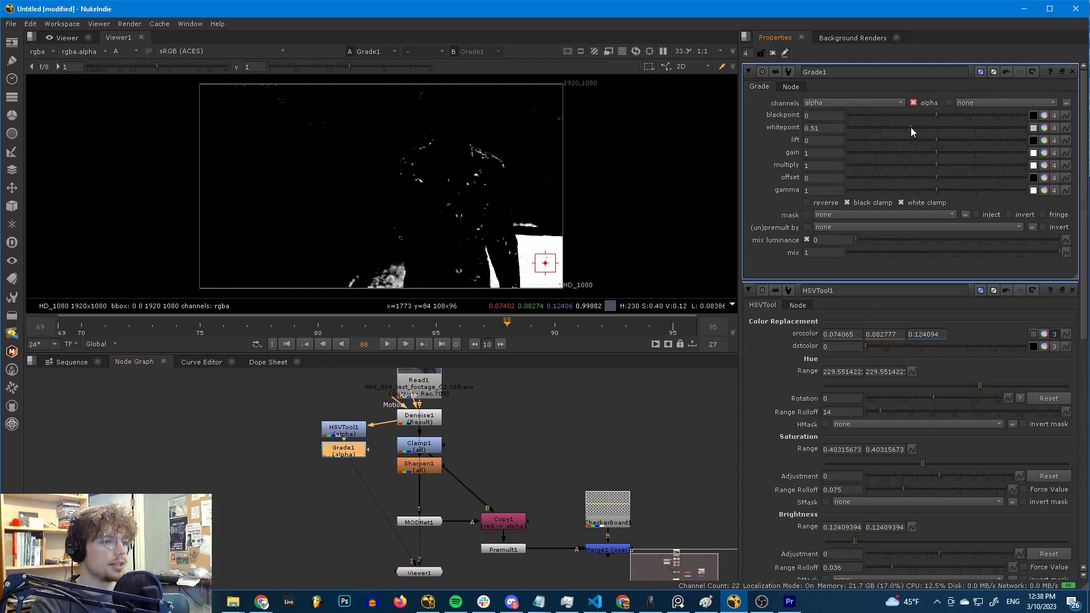
- Insert Grade2 below Sharpen1 and view its output
{"action": "double_click", "coordinate": [1073, 72]}
{"action": "double_click", "coordinate": [1072, 72]}
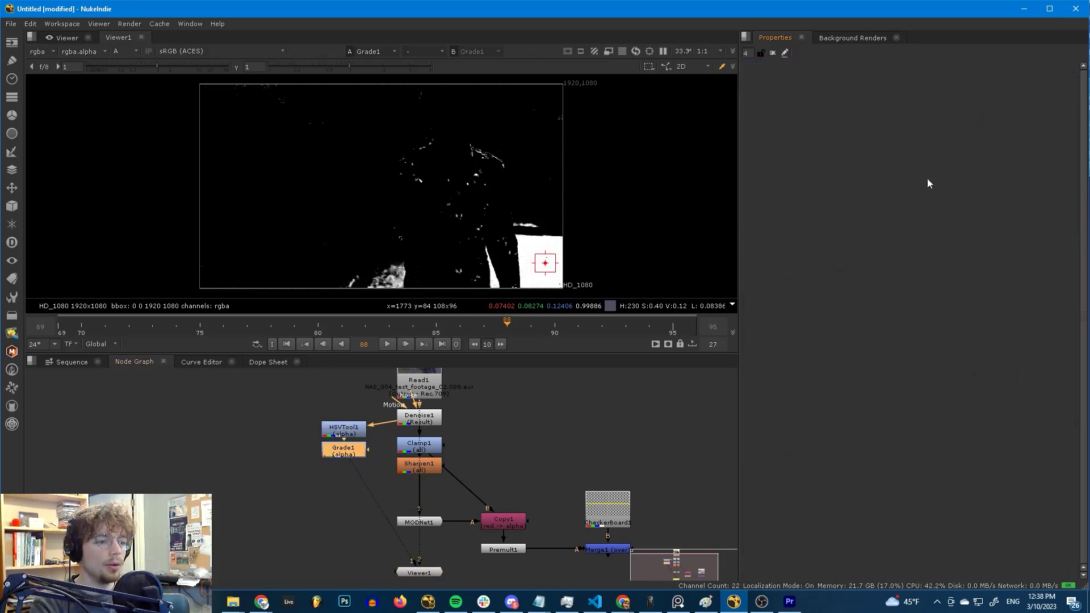
{"action": "left_click", "coordinate": [411, 469]}
{"action": "key", "text": "g"}
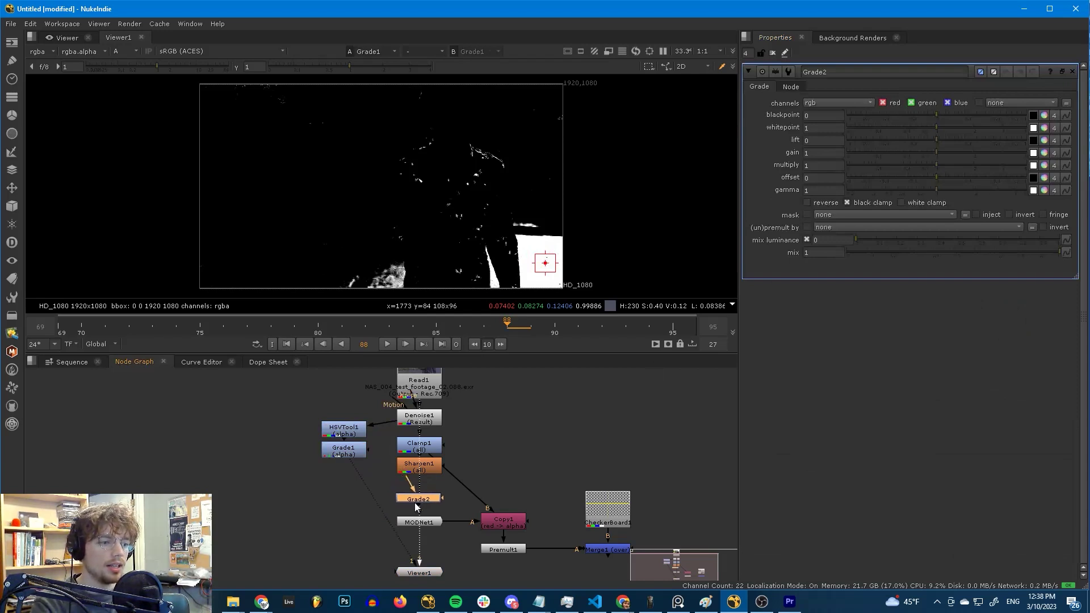
{"action": "left_click_drag", "start_coordinate": [419, 573], "coordinate": [70, 488]}
{"action": "left_click_drag", "start_coordinate": [426, 503], "coordinate": [425, 501]}
{"action": "key", "text": "1"}
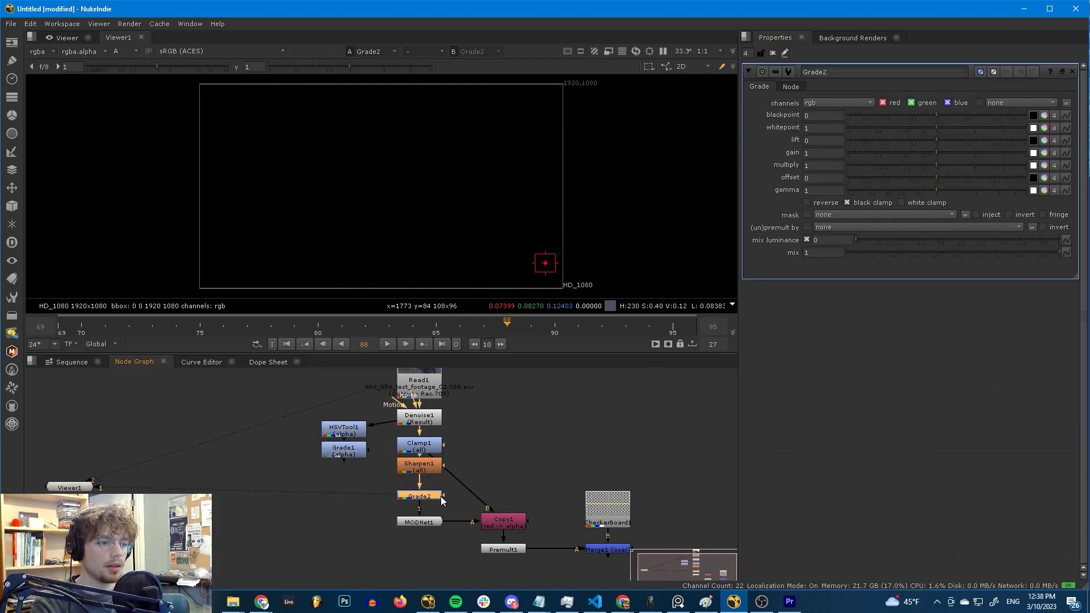
{"action": "left_click", "coordinate": [535, 455]}
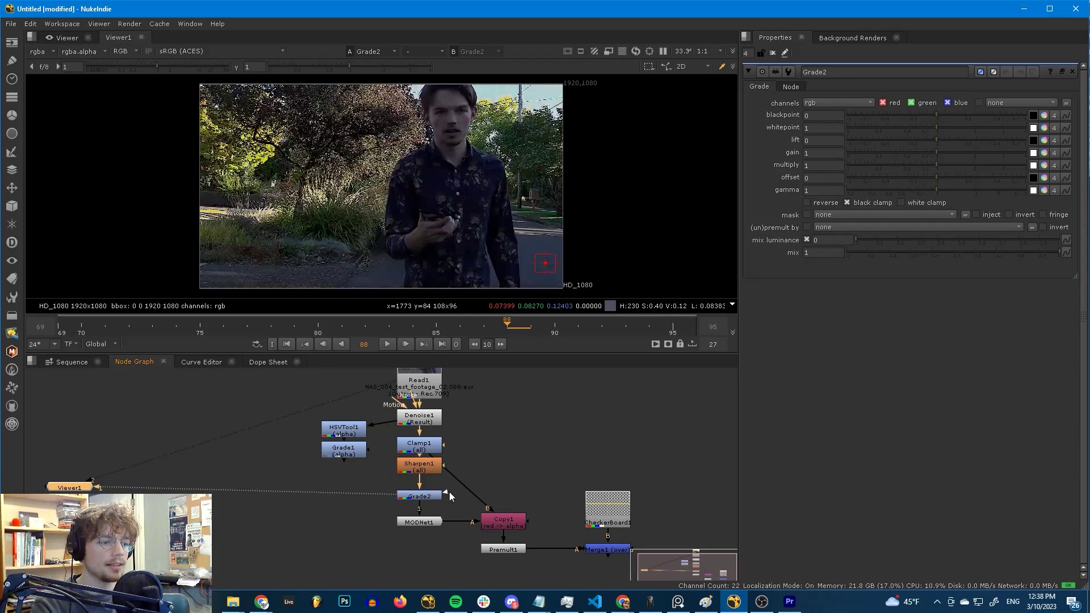
- Connect Grade1 as Grade2's mask input
{"action": "left_click_drag", "start_coordinate": [444, 495], "coordinate": [343, 451]}
{"action": "scroll", "coordinate": [352, 449], "scroll_direction": "up", "scroll_amount": 2}
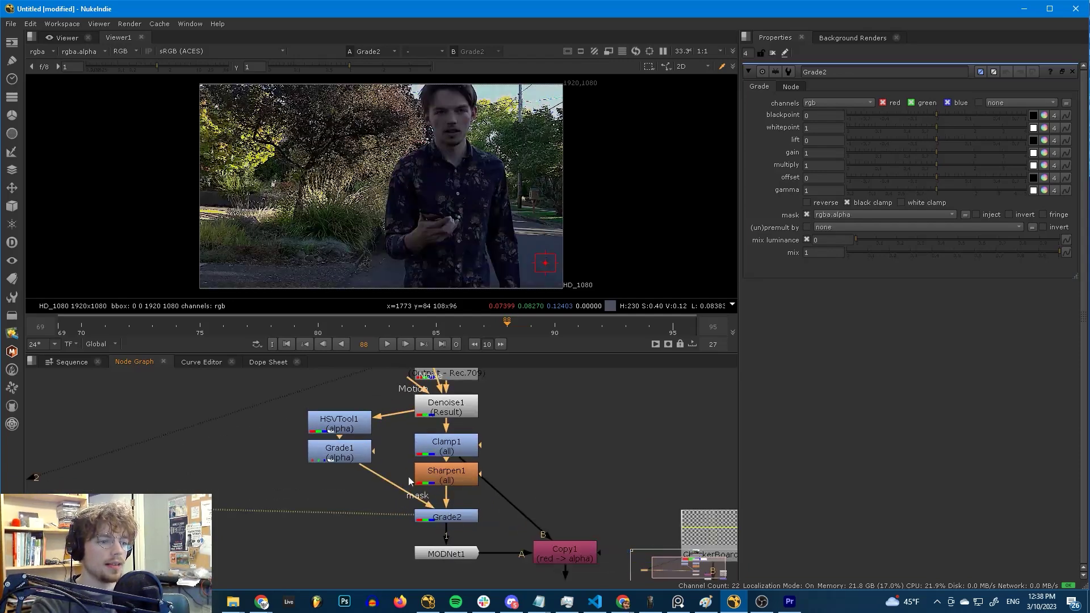
{"action": "left_click", "coordinate": [452, 523]}
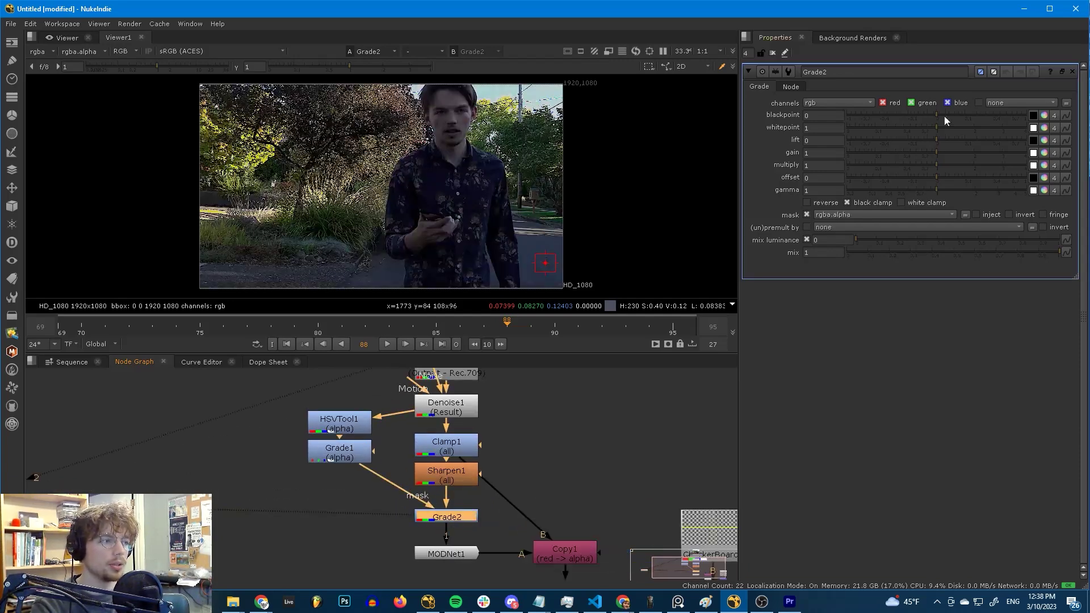
{"action": "left_click", "coordinate": [939, 153]}
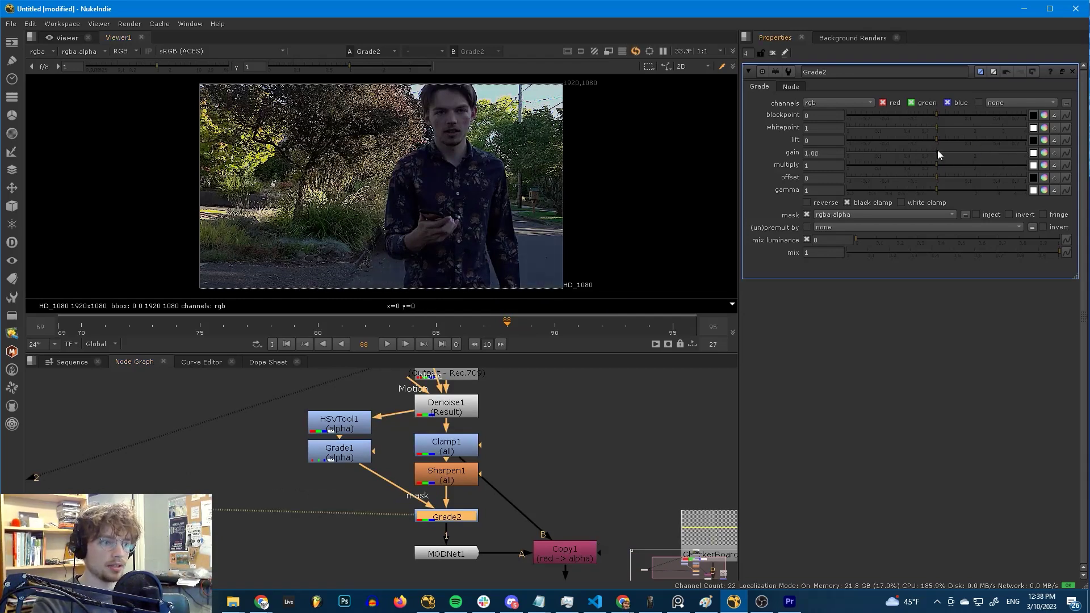
{"action": "key", "text": "ctrl+z"}
- View the Merge1 composite and raise Grade2's gain to 3.6
{"action": "middle_click_drag", "start_coordinate": [429, 558], "coordinate": [282, 487]}
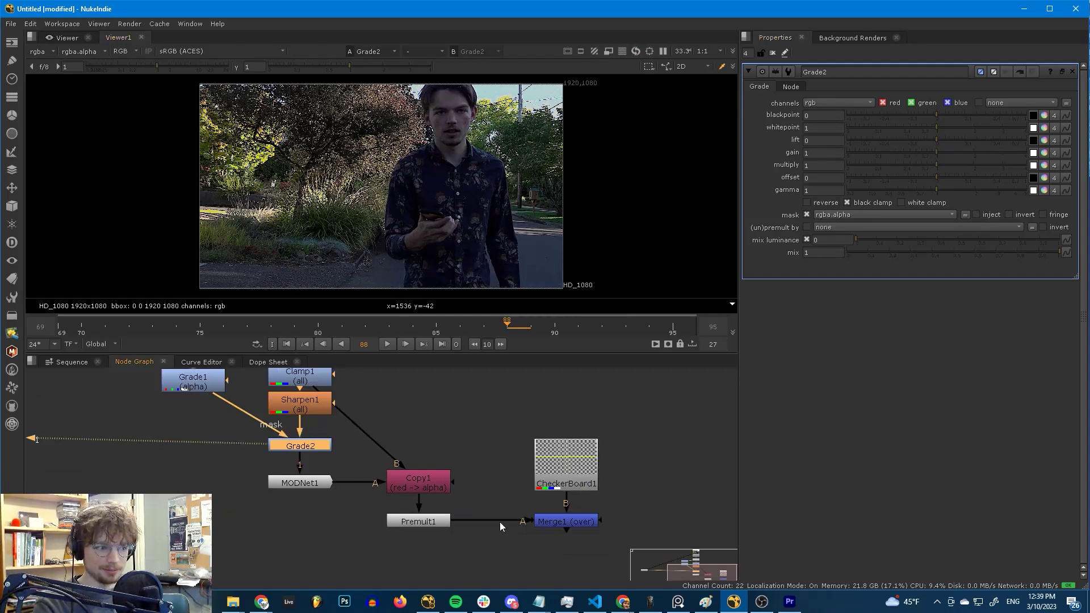
{"action": "left_click", "coordinate": [537, 522]}
{"action": "key", "text": "1"}
{"action": "scroll", "coordinate": [517, 275], "scroll_direction": "up", "scroll_amount": 8}
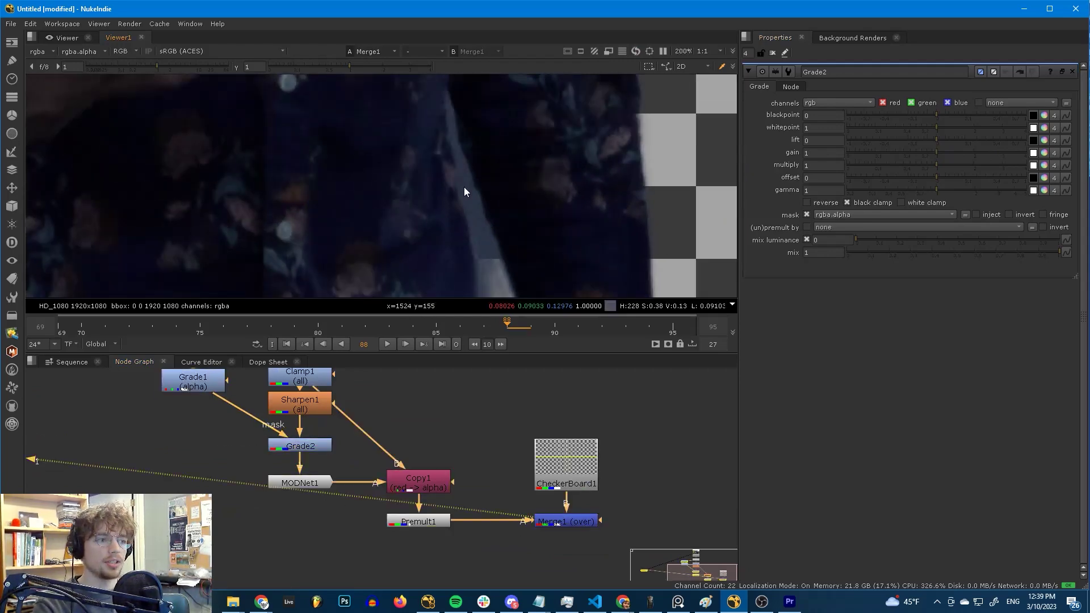
{"action": "left_click_drag", "start_coordinate": [949, 154], "coordinate": [1016, 142]}
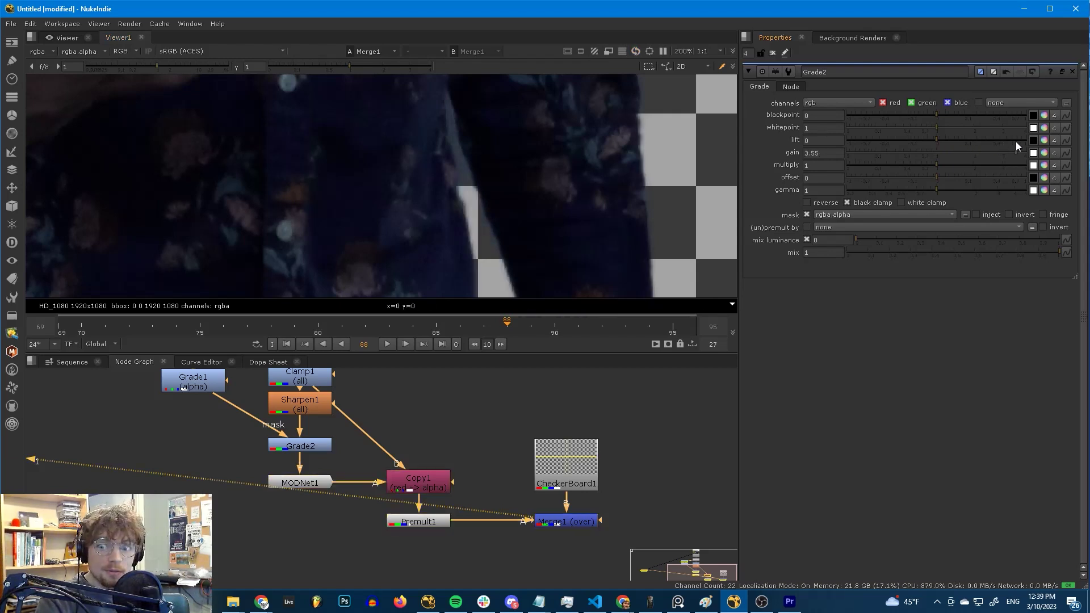
{"action": "scroll", "coordinate": [485, 164], "scroll_direction": "down", "scroll_amount": 4}
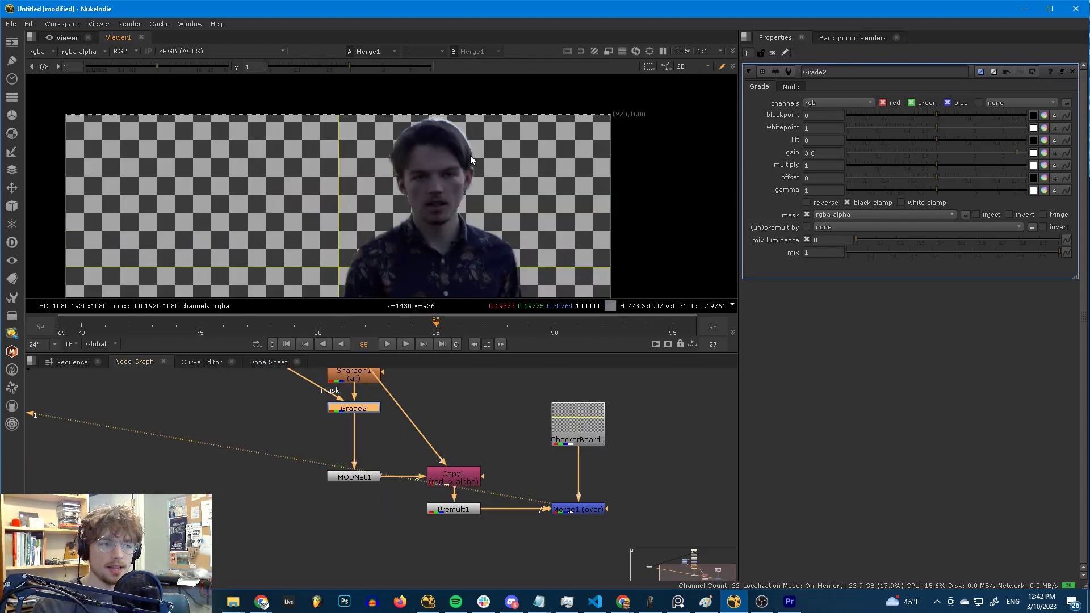
- Insert a Grade3 node between Grade2 and MODNet1
{"action": "scroll", "coordinate": [449, 142], "scroll_direction": "up", "scroll_amount": 3}
{"action": "scroll", "coordinate": [412, 142], "scroll_direction": "up", "scroll_amount": 2}
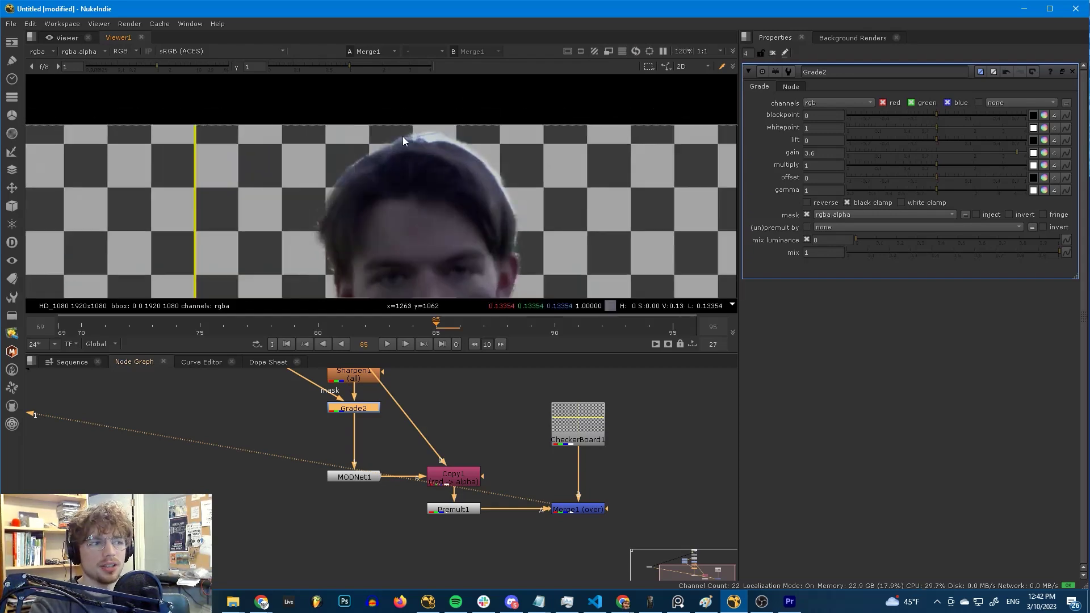
{"action": "scroll", "coordinate": [403, 132], "scroll_direction": "up", "scroll_amount": 3}
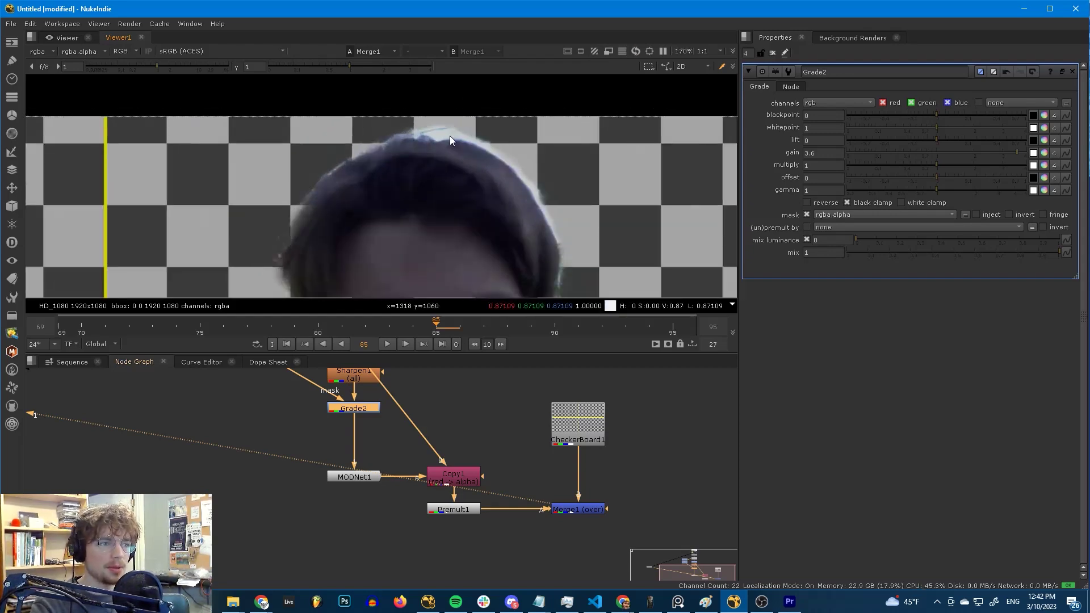
{"action": "scroll", "coordinate": [458, 155], "scroll_direction": "down", "scroll_amount": 4}
{"action": "left_click", "coordinate": [328, 435]}
{"action": "key", "text": "g"}
{"action": "left_click_drag", "start_coordinate": [327, 435], "coordinate": [352, 439]}
- Add Roto1 as Grade3's mask with a Bezier band across the top of the frame
{"action": "key", "text": "o"}
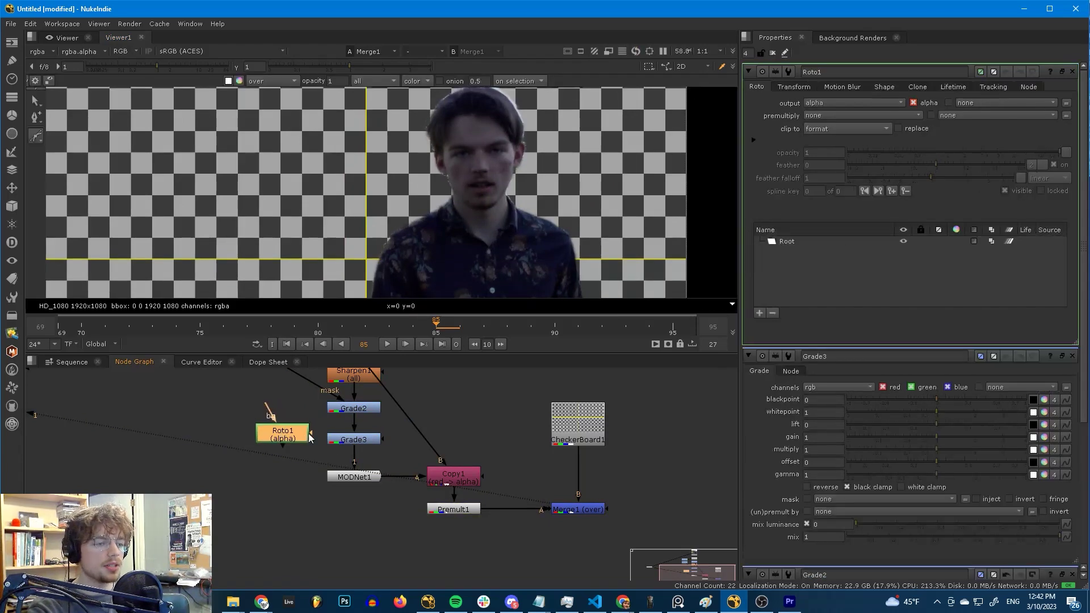
{"action": "left_click_drag", "start_coordinate": [399, 435], "coordinate": [292, 435]}
{"action": "left_click_drag", "start_coordinate": [287, 434], "coordinate": [278, 439]}
{"action": "scroll", "coordinate": [304, 179], "scroll_direction": "down", "scroll_amount": 3}
{"action": "left_click", "coordinate": [209, 101]}
{"action": "left_click", "coordinate": [206, 137]}
{"action": "left_click", "coordinate": [561, 141]}
{"action": "left_click", "coordinate": [561, 102]}
{"action": "key", "text": "Return"}
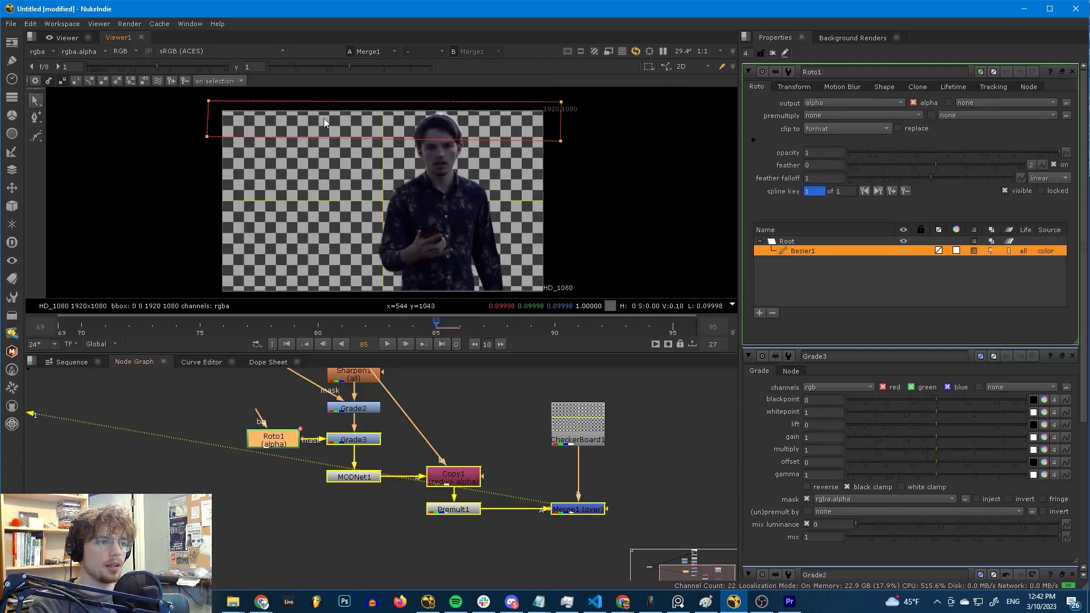
{"action": "scroll", "coordinate": [448, 120], "scroll_direction": "up", "scroll_amount": 3}
- Set Grade3's gain to 1.44 and red gamma to 1.2
{"action": "double_click", "coordinate": [354, 439]}
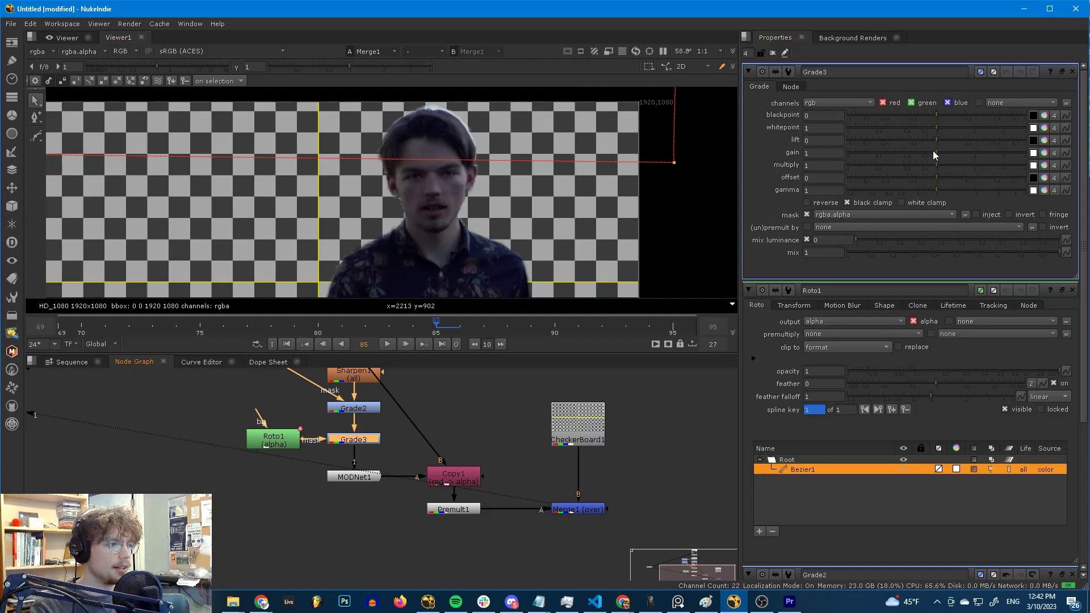
{"action": "mouse_move", "coordinate": [935, 151]}
{"action": "left_mouse_down"}
{"action": "mouse_move", "coordinate": [970, 154]}
{"action": "mouse_move", "coordinate": [915, 148]}
{"action": "mouse_move", "coordinate": [955, 148]}
{"action": "left_mouse_up"}
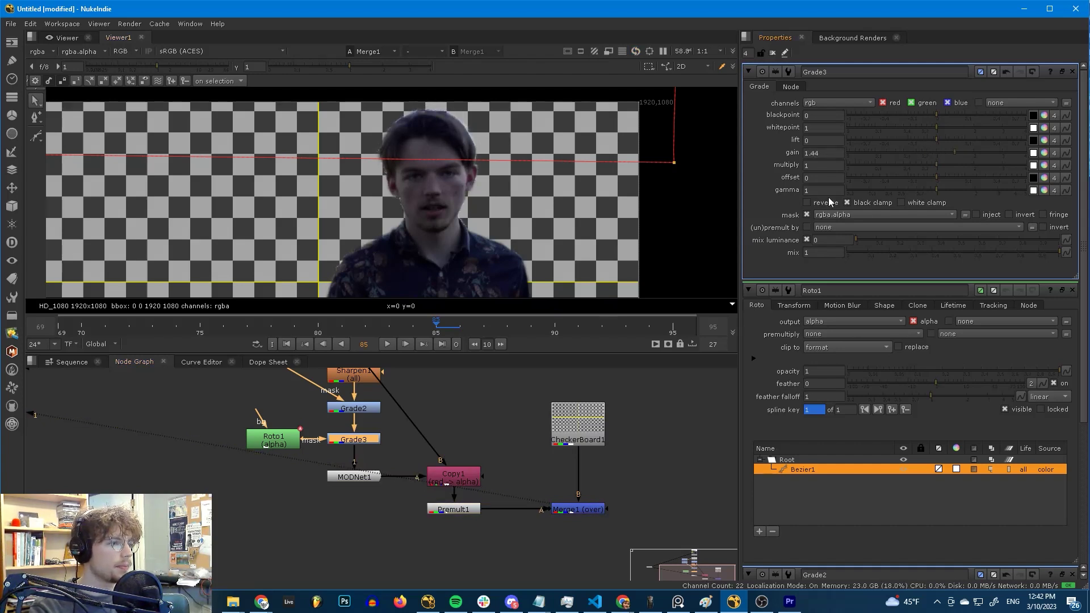
{"action": "left_click", "coordinate": [1045, 191]}
{"action": "left_click", "coordinate": [826, 203]}
{"action": "scroll", "coordinate": [826, 204], "scroll_direction": "up", "scroll_amount": 1}
{"action": "scroll", "coordinate": [826, 205], "scroll_direction": "up", "scroll_amount": 1}
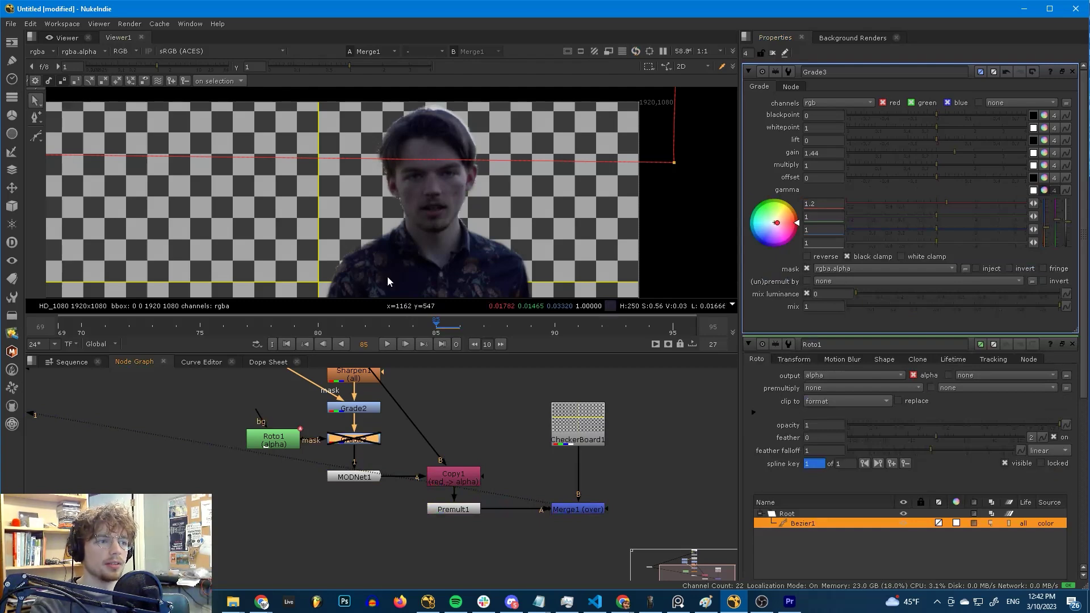
{"action": "scroll", "coordinate": [444, 133], "scroll_direction": "down", "scroll_amount": 3}
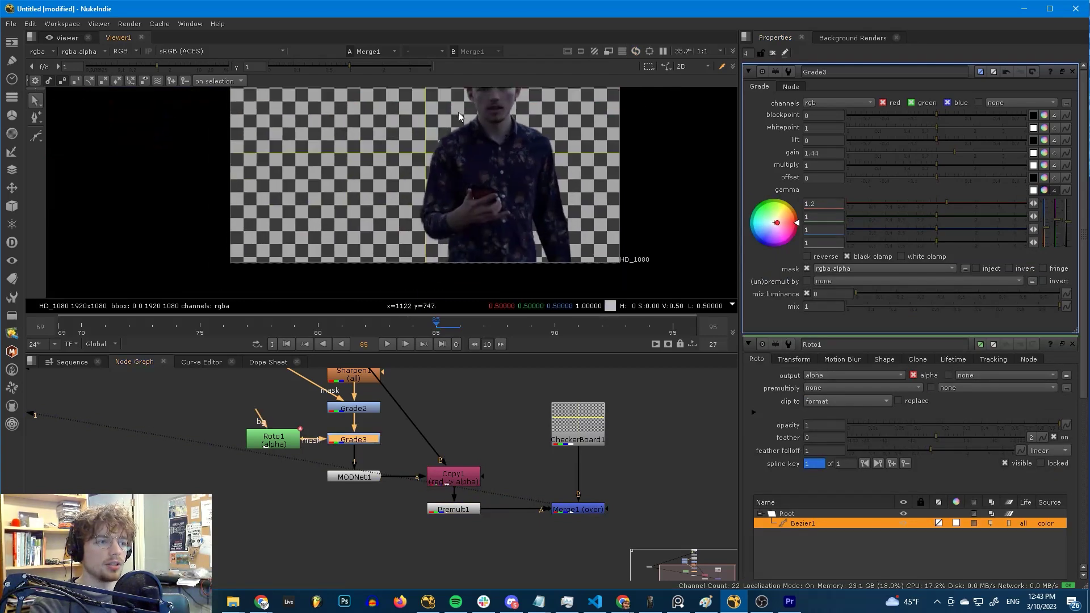
- Toggle Grade3 and Roto1 off and on to compare the result
{"action": "key", "text": "d"}
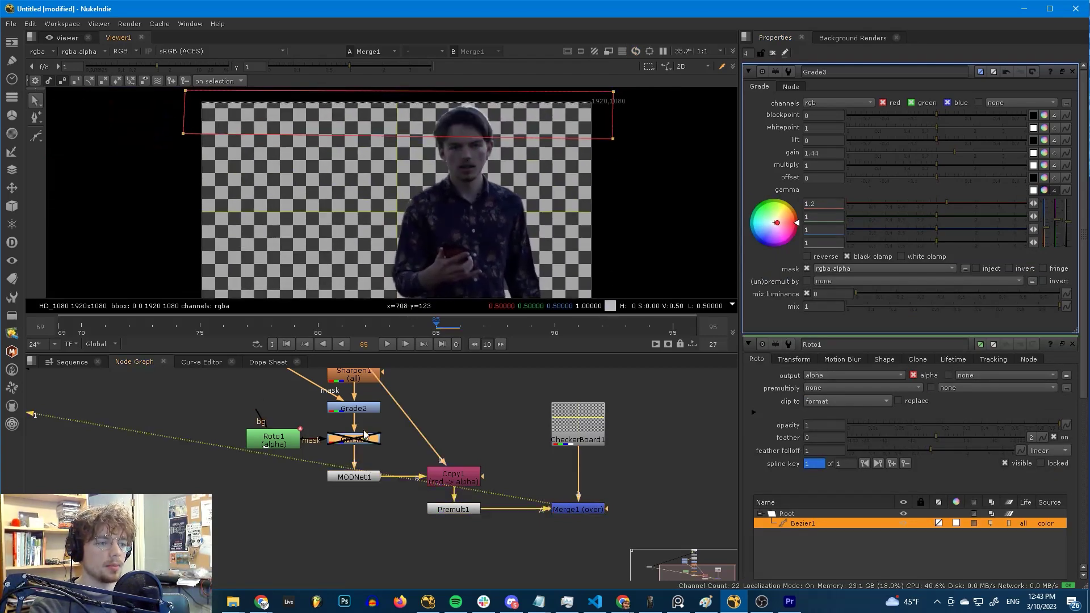
{"action": "key", "text": "d"}
{"action": "left_click", "coordinate": [274, 439]}
{"action": "scroll", "coordinate": [407, 220], "scroll_direction": "up", "scroll_amount": 2}
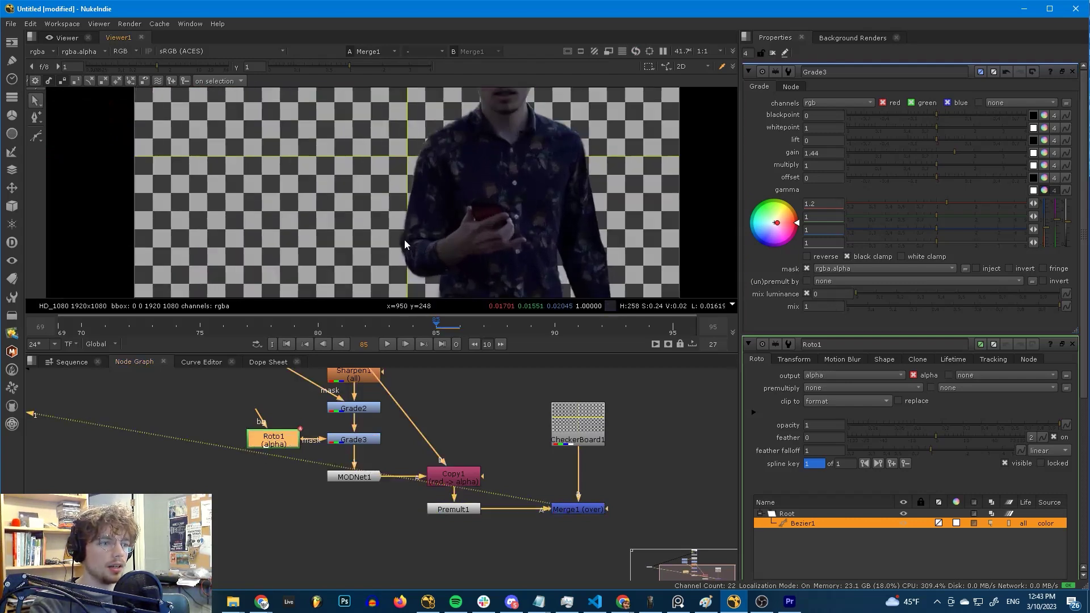
{"action": "key", "text": "d"}
{"action": "key", "text": "d"}
{"action": "key", "text": "d"}
{"action": "scroll", "coordinate": [414, 250], "scroll_direction": "up", "scroll_amount": 2}
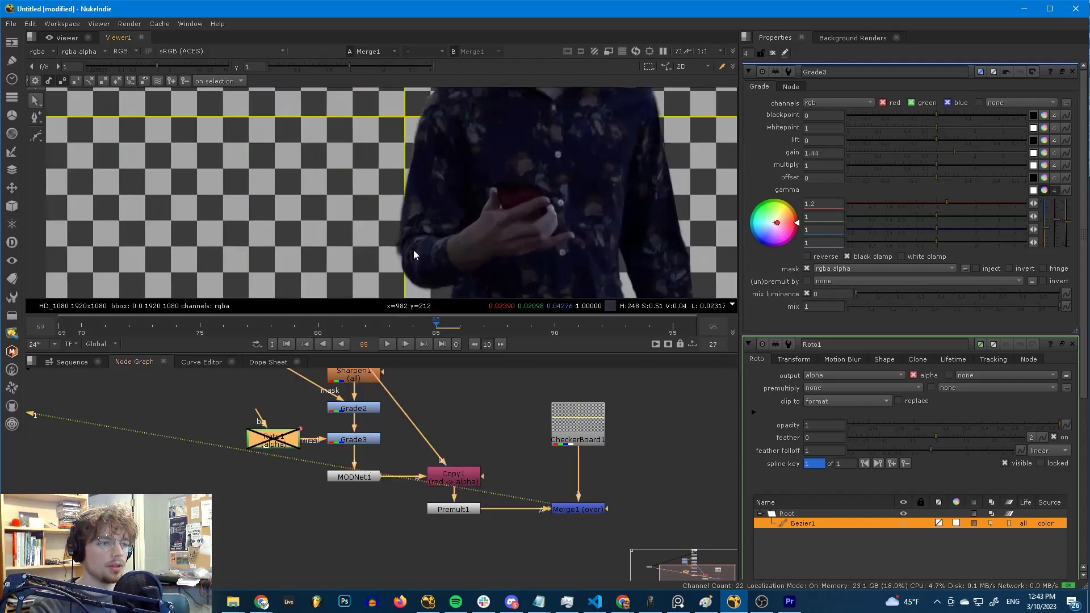
{"action": "key", "text": "d"}
{"action": "key", "text": "d"}
{"action": "scroll", "coordinate": [409, 249], "scroll_direction": "up", "scroll_amount": 3}
{"action": "key", "text": "d"}
{"action": "key", "text": "d"}
{"action": "scroll", "coordinate": [397, 243], "scroll_direction": "down", "scroll_amount": 6}
{"action": "key", "text": "d"}
{"action": "key", "text": "d"}
{"action": "key", "text": "d"}
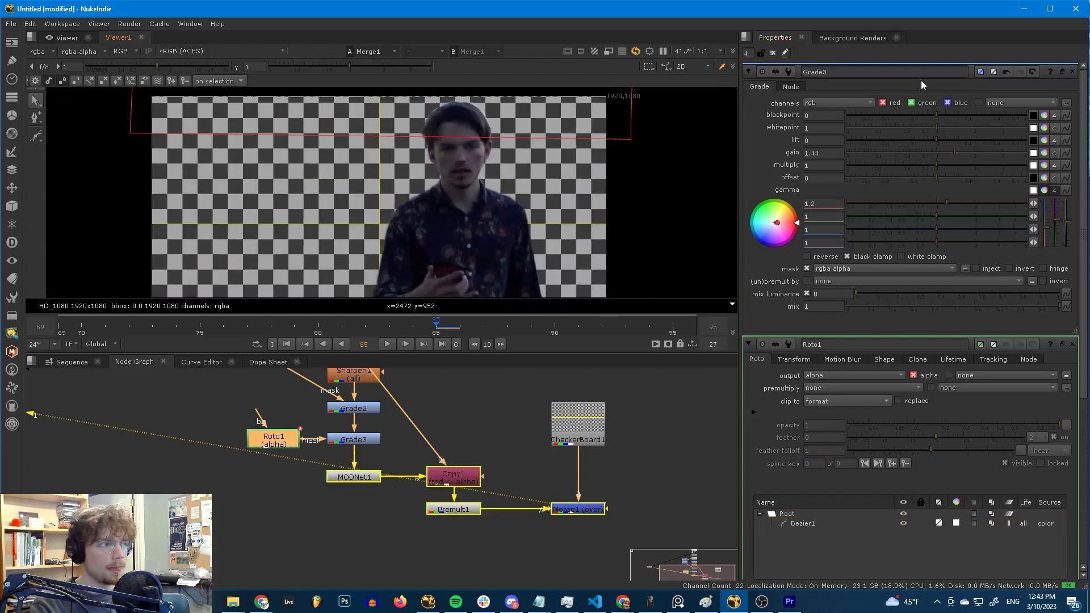
- Re-enable Roto1, fit the viewer and play the comp back from frame 68
{"action": "left_click", "coordinate": [1073, 344]}
{"action": "left_click", "coordinate": [1072, 71]}
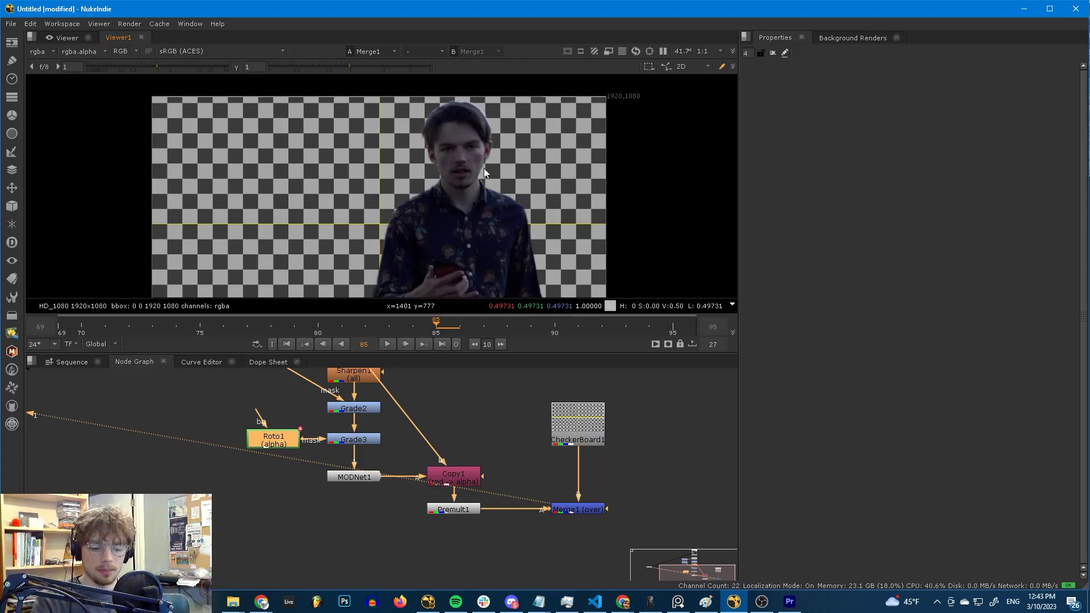
{"action": "key", "text": "f"}
{"action": "key", "text": "l"}
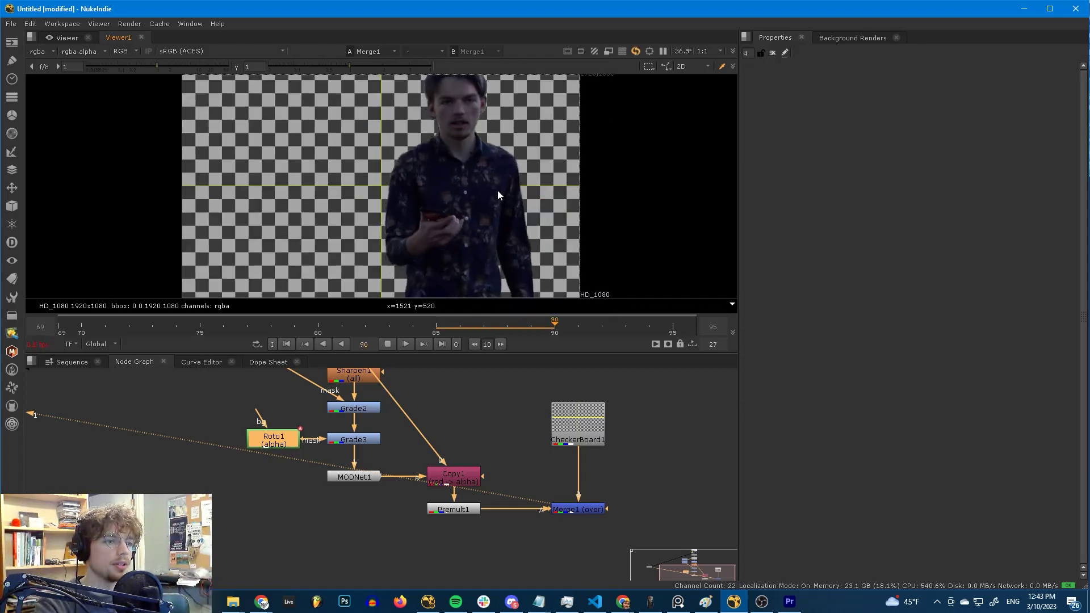
{"action": "left_click", "coordinate": [45, 321]}
{"action": "key", "text": "l"}
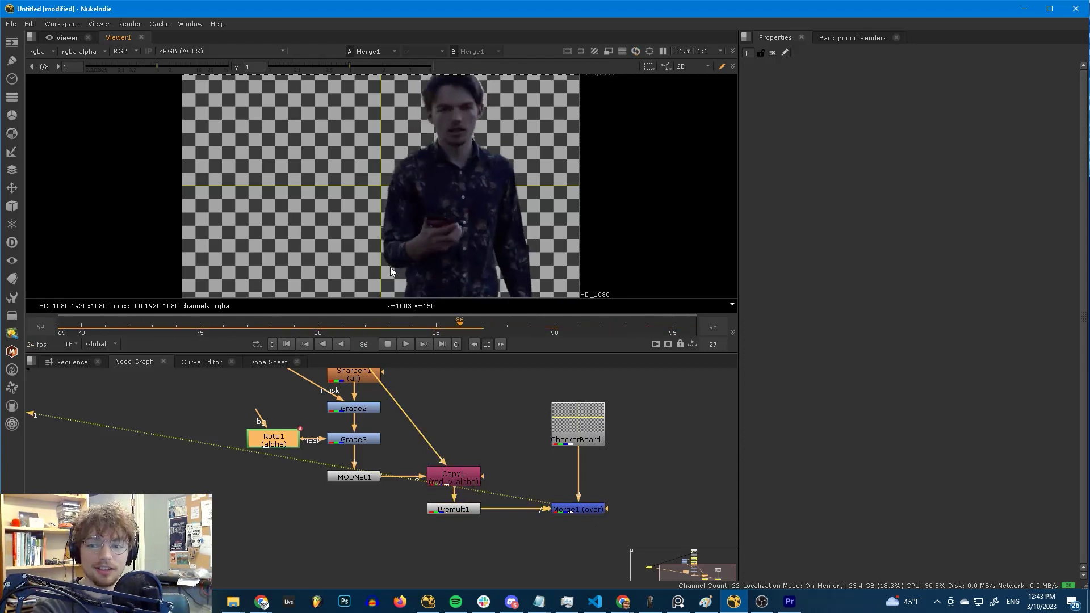
{"action": "key", "text": "k"}
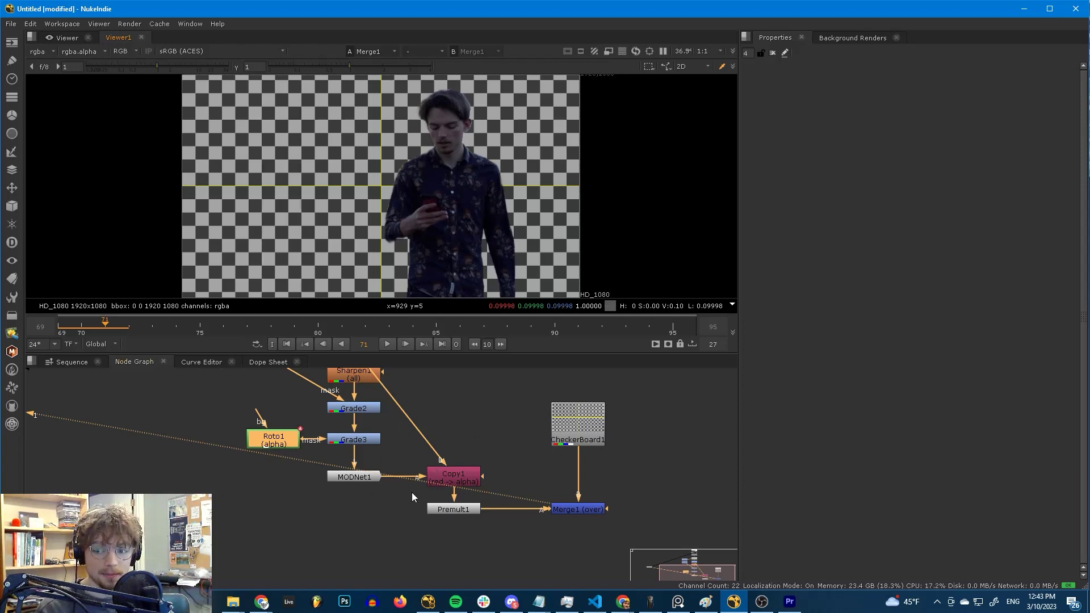
- Select MODNet1 and step the timeline forward to frame 72
{"action": "left_click", "coordinate": [352, 495]}
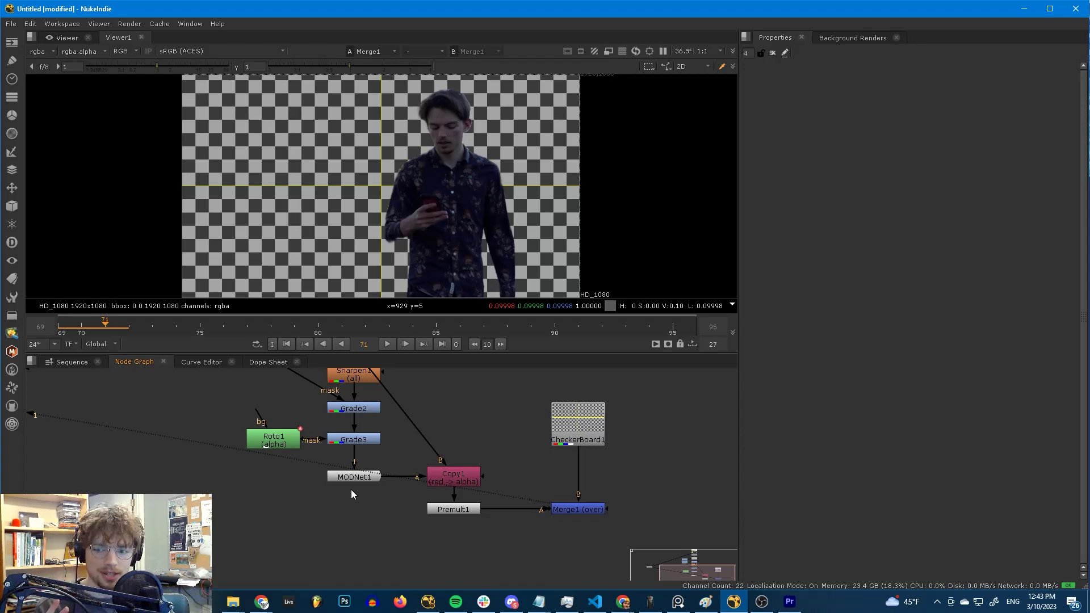
{"action": "left_click", "coordinate": [354, 477]}
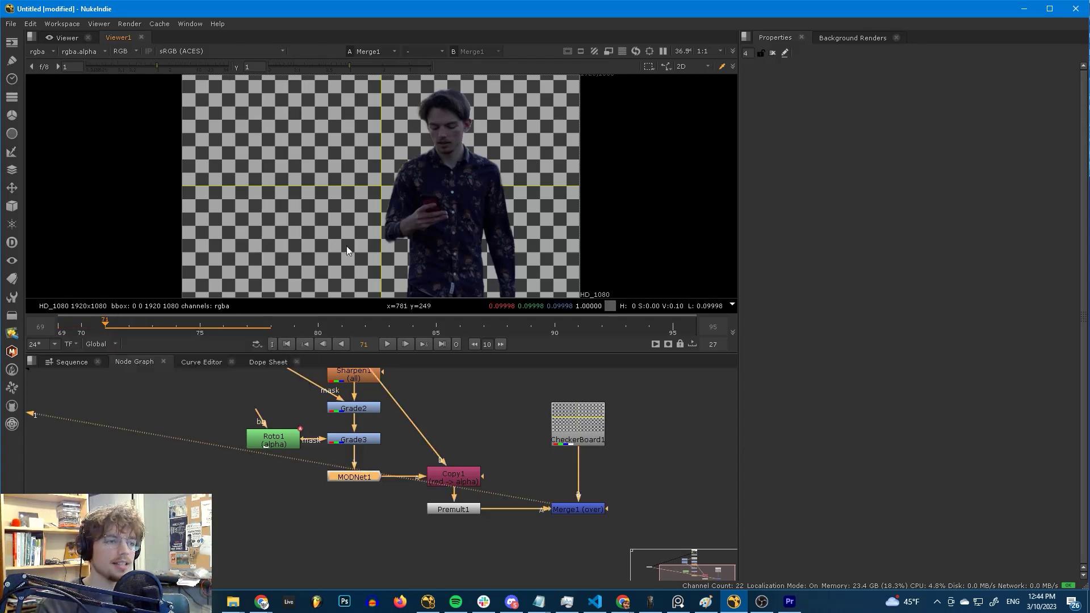
{"action": "scroll", "coordinate": [380, 244], "scroll_direction": "up", "scroll_amount": 4}
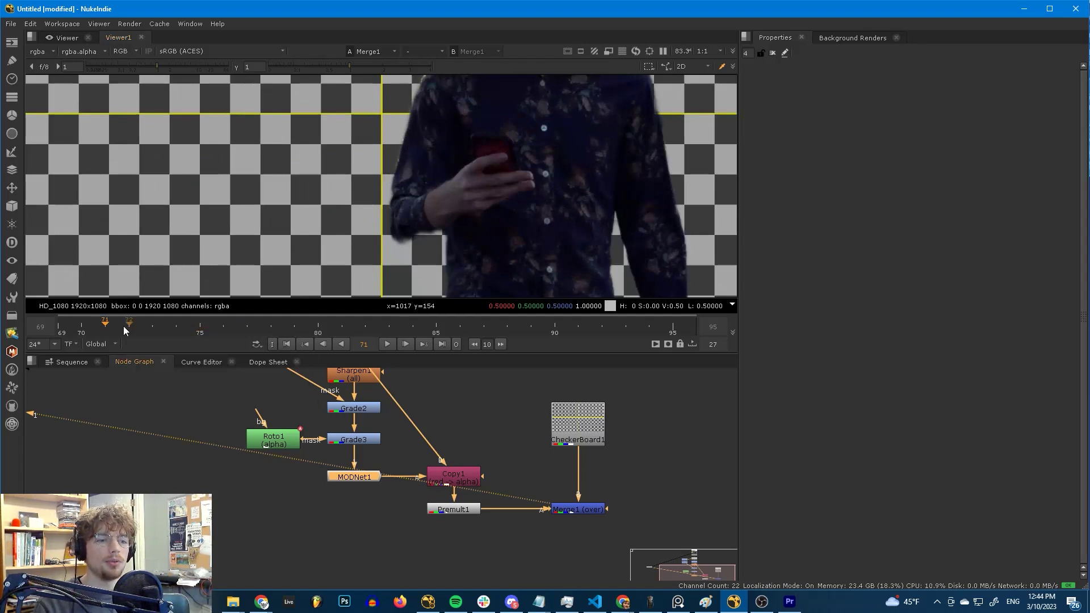
{"action": "mouse_move", "coordinate": [124, 326]}
{"action": "left_mouse_down"}
{"action": "mouse_move", "coordinate": [186, 320]}
{"action": "mouse_move", "coordinate": [129, 322]}
{"action": "left_mouse_up"}
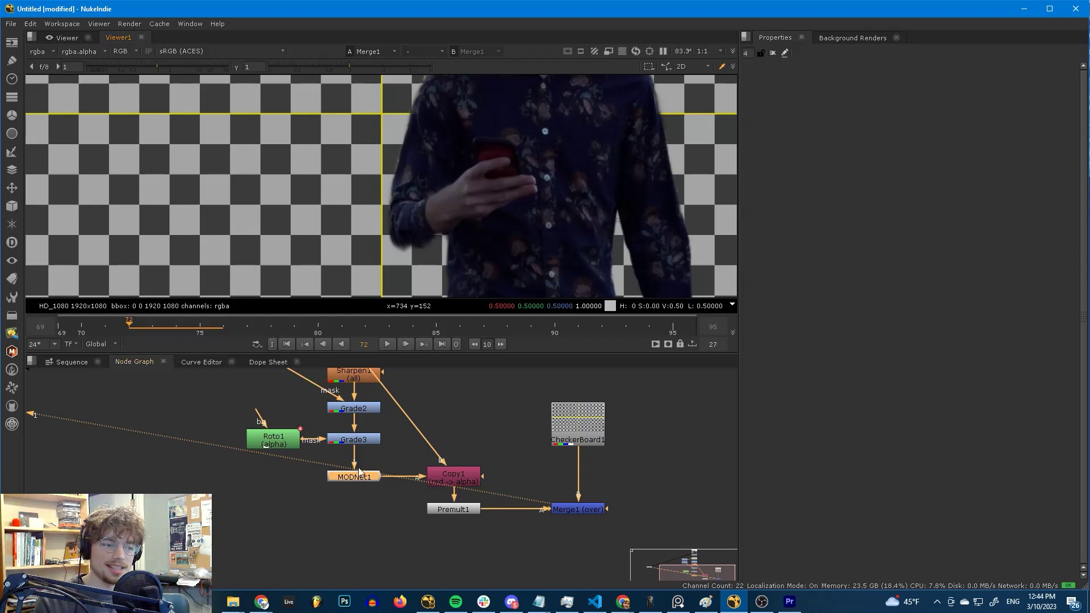
- Wire the new MODNet2 node to Grade3's graded plate
{"action": "left_click", "coordinate": [286, 484]}
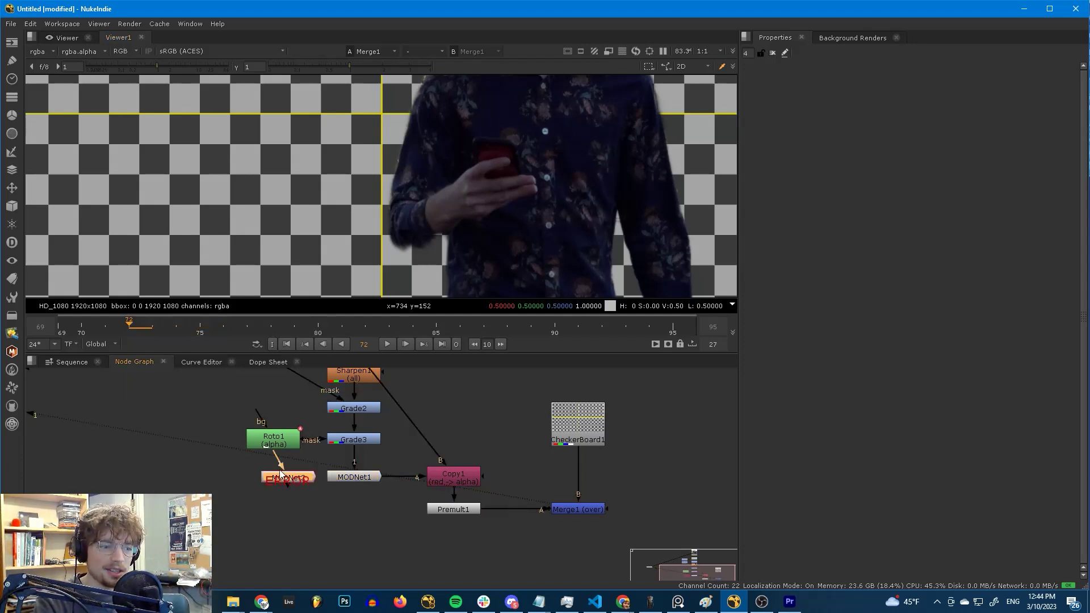
{"action": "key", "text": "ctrl+z"}
{"action": "double_click", "coordinate": [291, 475]}
- Restore the working OCIO config in Project Settings and place MODNet2 beside MODNet1
{"action": "key", "text": "s"}
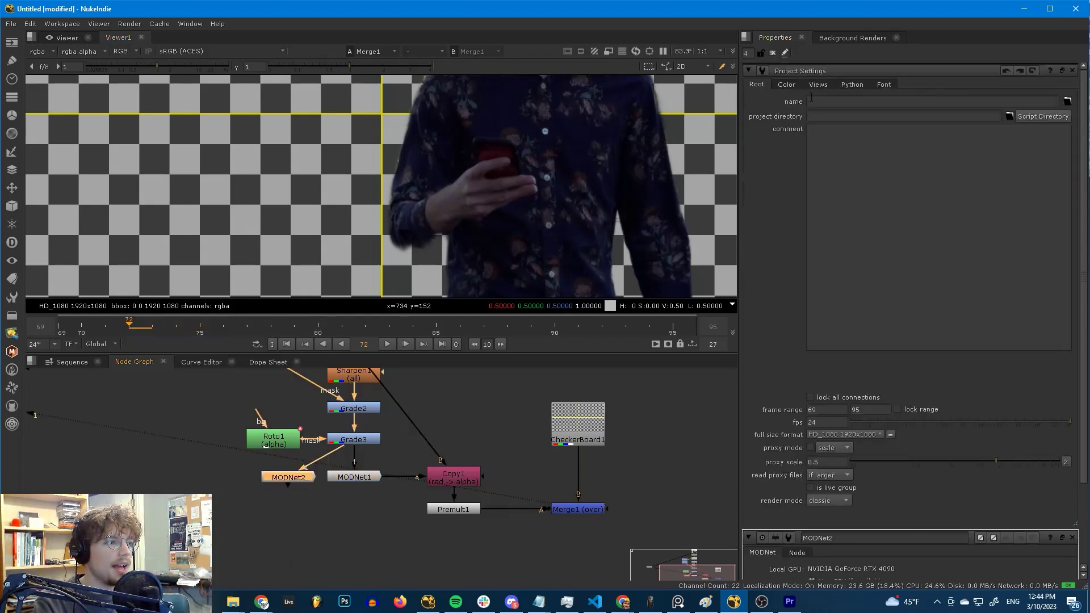
{"action": "left_click", "coordinate": [787, 85]}
{"action": "left_click", "coordinate": [891, 126]}
{"action": "left_click", "coordinate": [894, 130]}
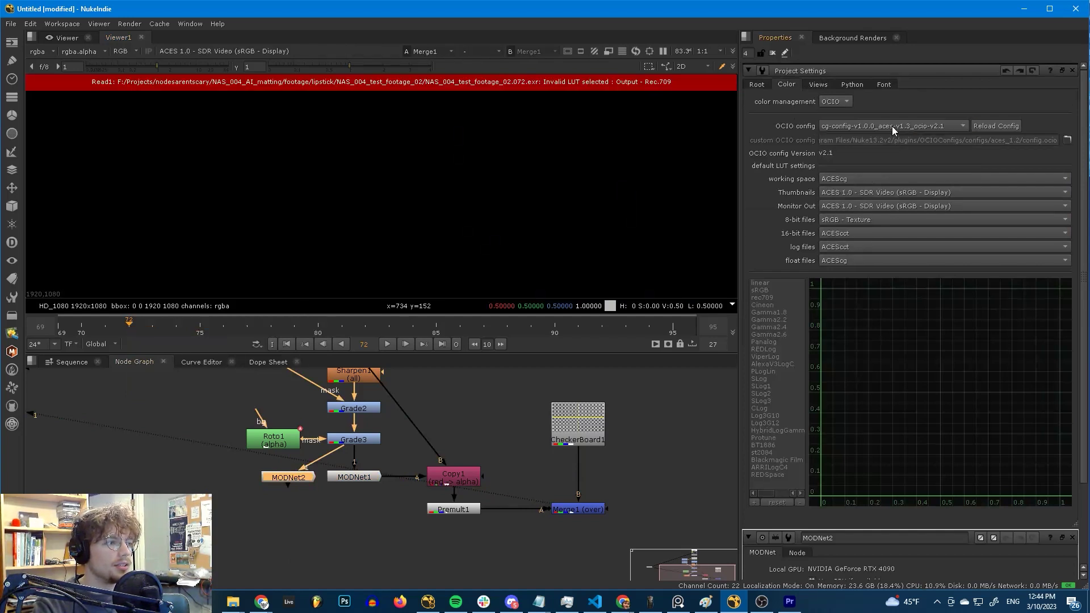
{"action": "left_click", "coordinate": [894, 126]}
{"action": "left_click", "coordinate": [886, 109]}
{"action": "left_click", "coordinate": [1072, 70]}
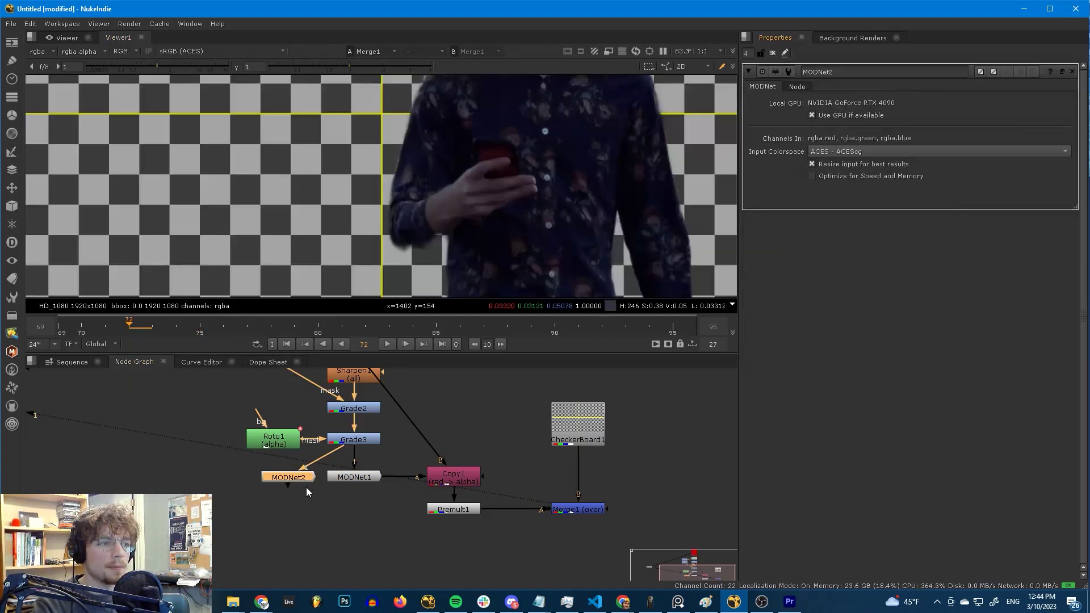
{"action": "left_click_drag", "start_coordinate": [296, 480], "coordinate": [291, 479]}
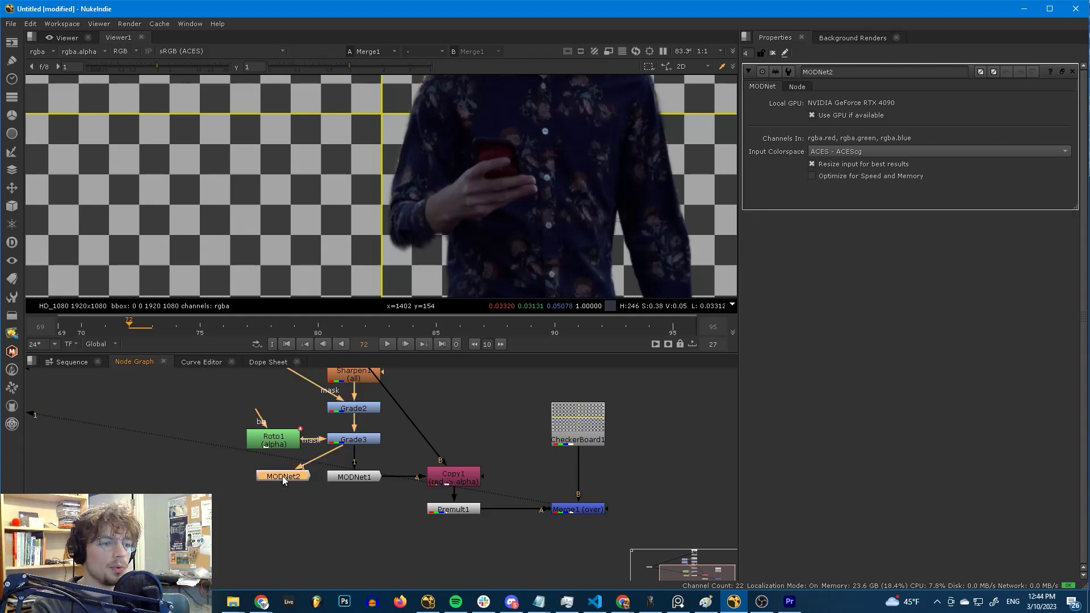
- Insert Transform1 between Grade3 and MODNet2 and view MODNet2's matte
{"action": "key", "text": "t"}
{"action": "left_click_drag", "start_coordinate": [313, 503], "coordinate": [283, 465]}
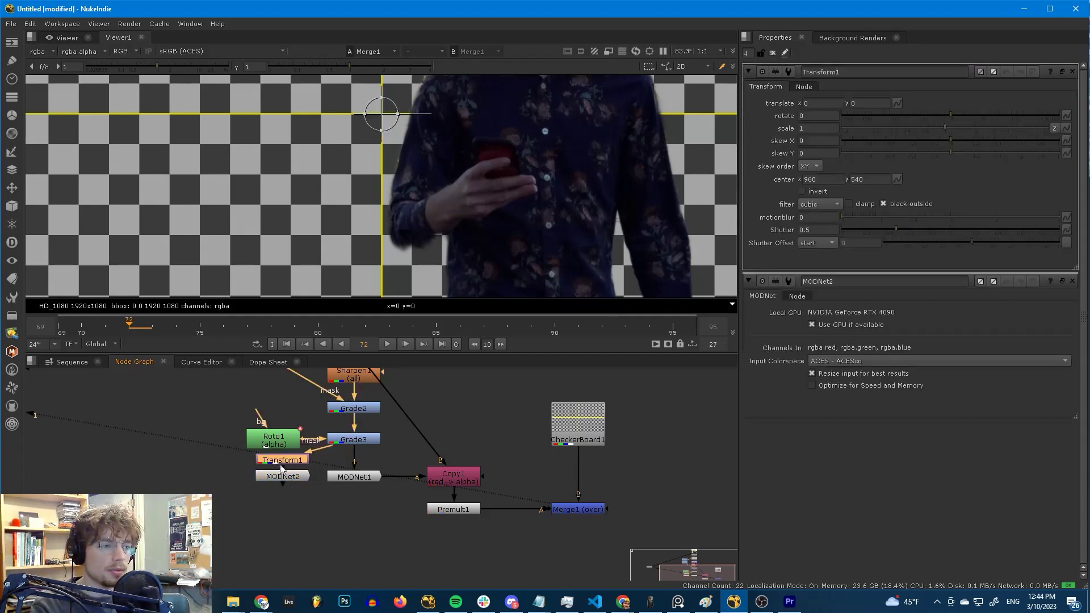
{"action": "left_click", "coordinate": [282, 481]}
{"action": "key", "text": "1"}
{"action": "left_click", "coordinate": [282, 460]}
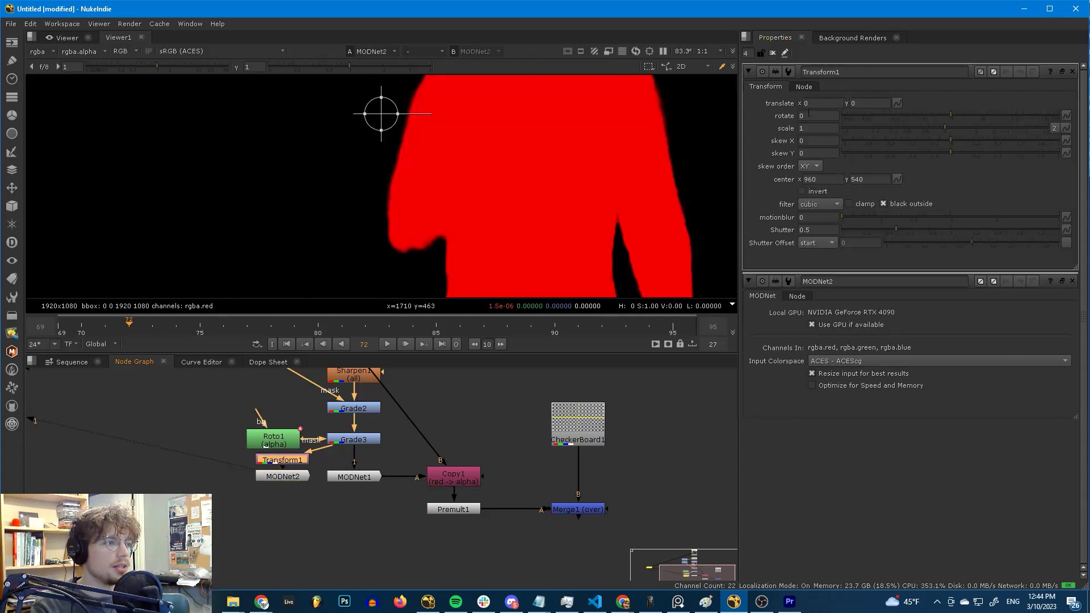
- Set Transform1's horizontal translate to -78
{"action": "type", "text": "-20"}
{"action": "key", "text": "Return"}
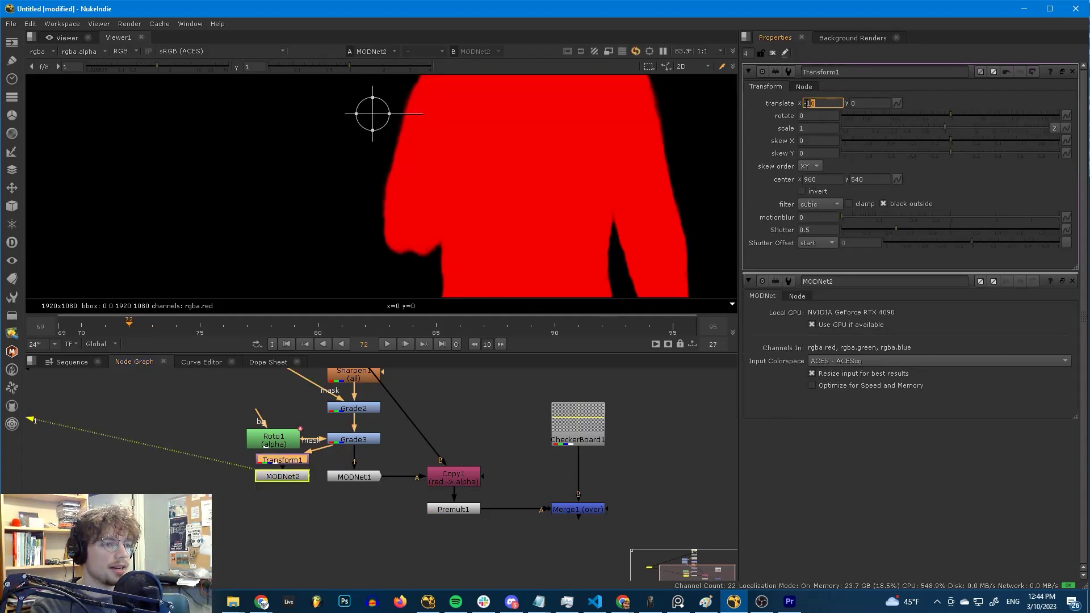
{"action": "key", "text": "Down"}
{"action": "key", "text": "Down"}
{"action": "key", "text": "Down"}
{"action": "key", "text": "Down"}
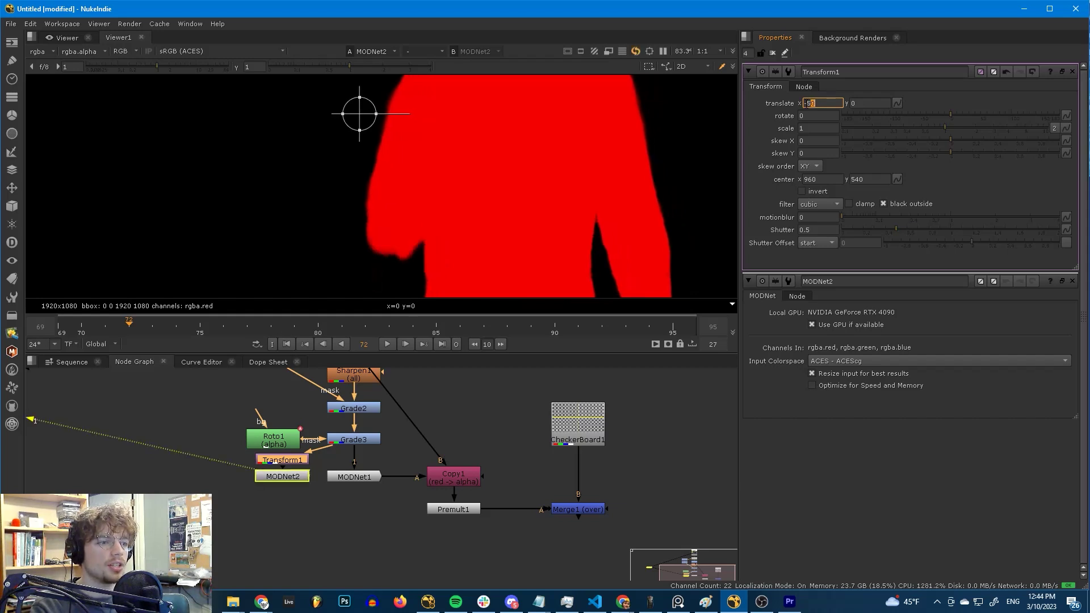
{"action": "key", "text": "Down"}
{"action": "key", "text": "Down"}
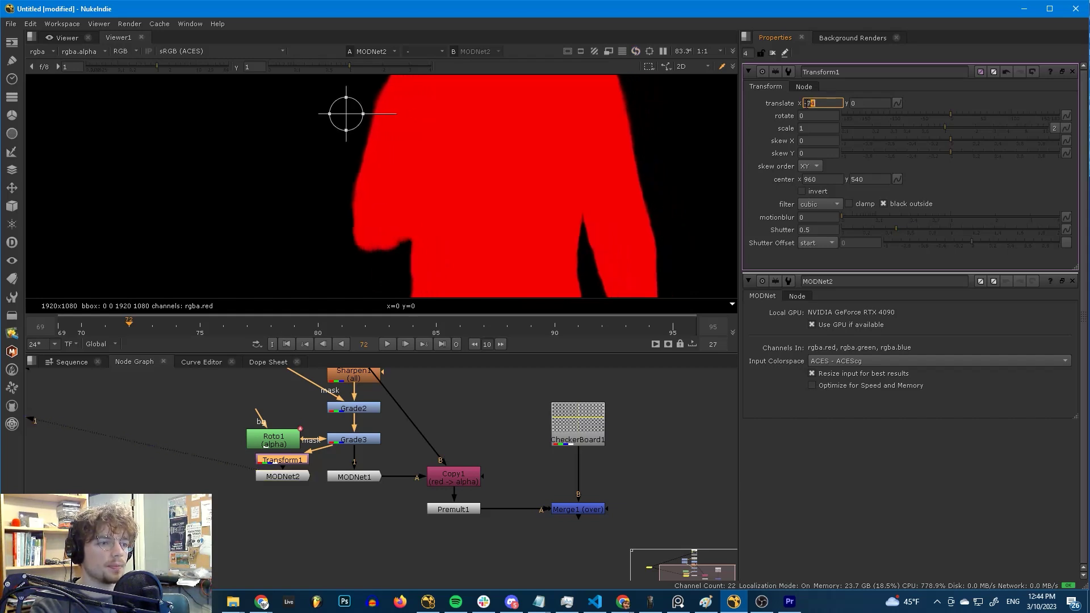
{"action": "key", "text": "Up"}
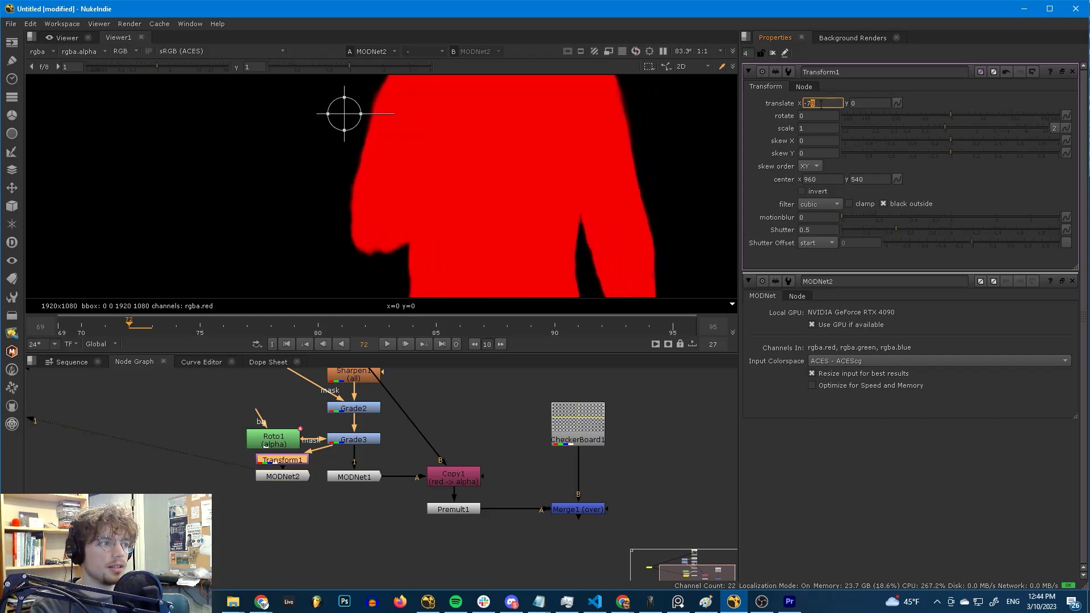
{"action": "key", "text": "Down"}
- Add an inverted Transform2 after MODNet2 to shift the matte back
{"action": "left_click", "coordinate": [287, 477]}
{"action": "key", "text": "t"}
{"action": "left_click_drag", "start_coordinate": [284, 509], "coordinate": [286, 497]}
{"action": "double_click", "coordinate": [287, 497]}
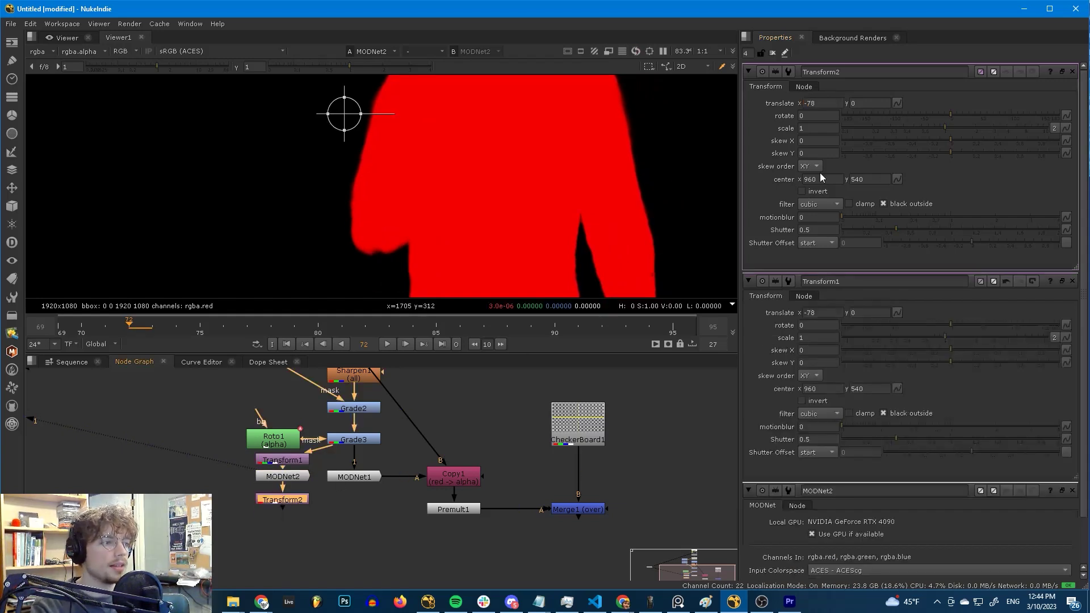
{"action": "left_click", "coordinate": [812, 194]}
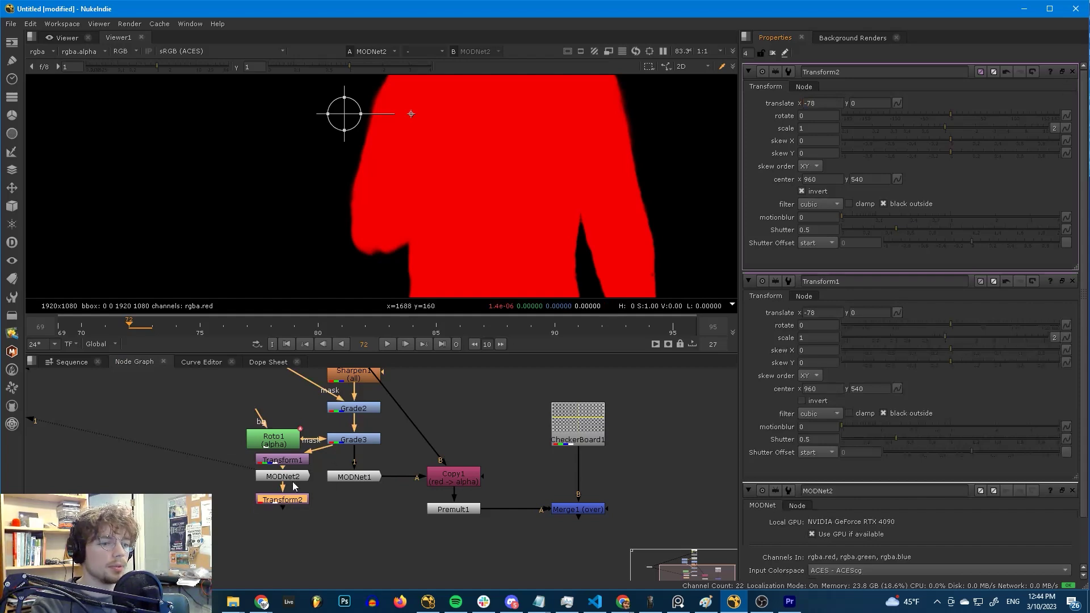
{"action": "key", "text": "1"}
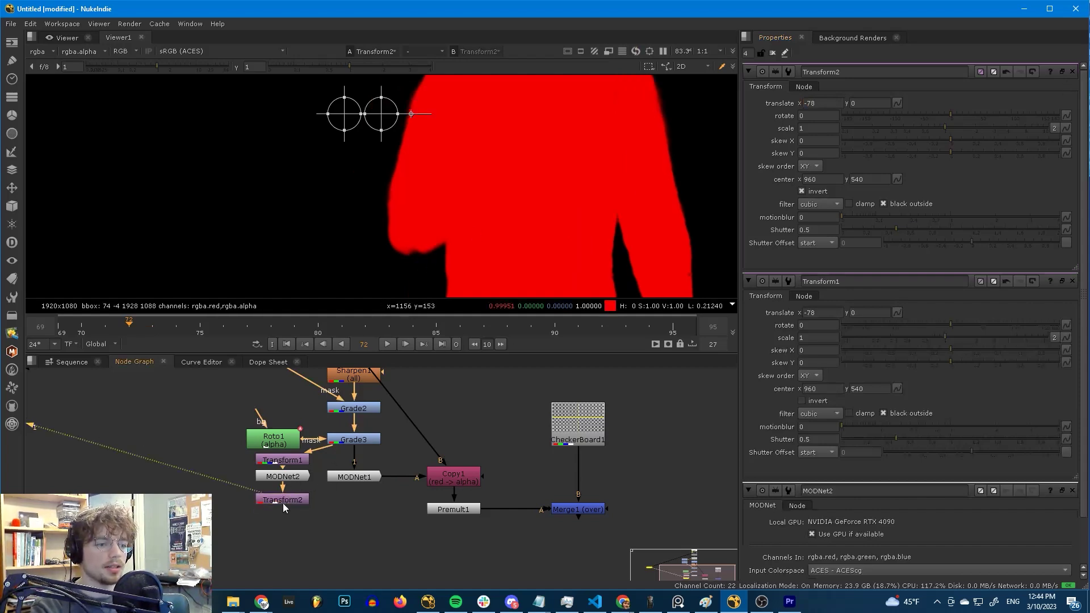
- Flip between Transform2's realigned matte and MODNet1 to compare them
{"action": "left_click", "coordinate": [355, 478]}
{"action": "key", "text": "2"}
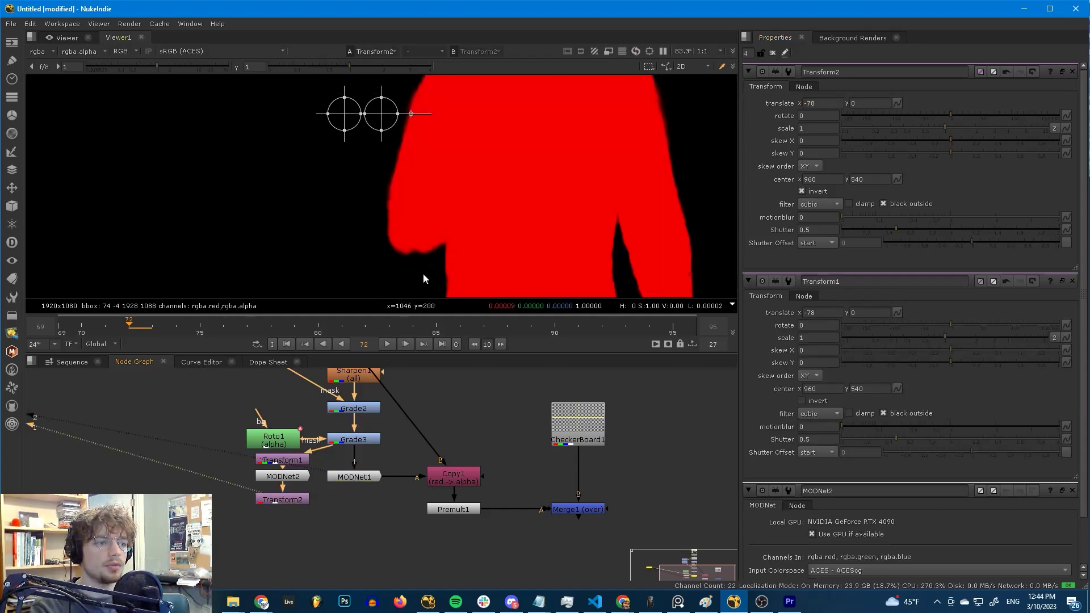
{"action": "key", "text": "1"}
{"action": "key", "text": "2"}
{"action": "key", "text": "1"}
{"action": "key", "text": "2"}
{"action": "key", "text": "1"}
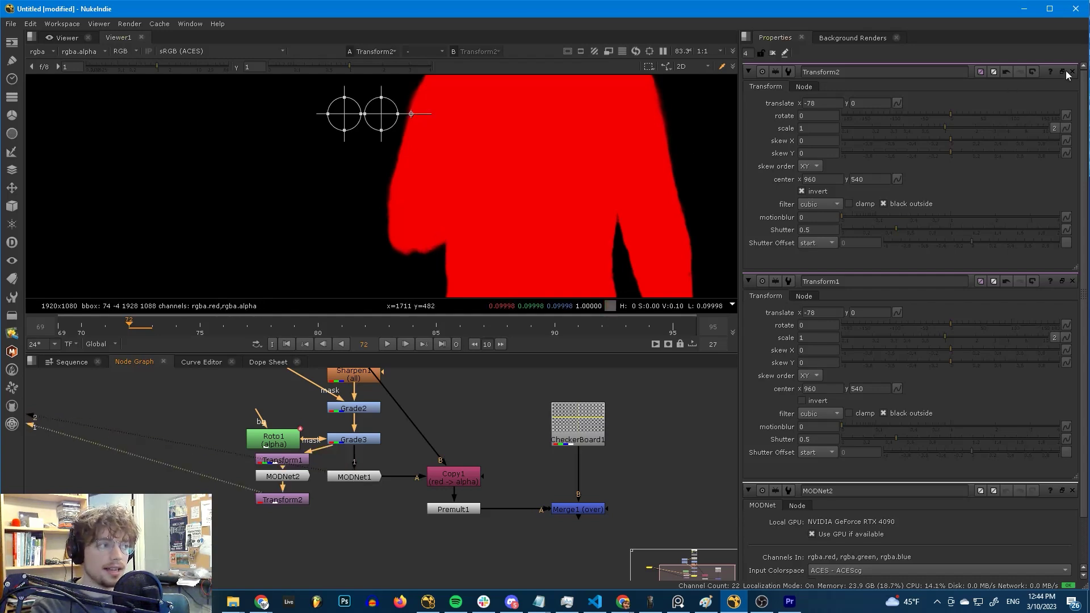
{"action": "left_click", "coordinate": [1072, 71]}
{"action": "left_click", "coordinate": [1072, 72]}
{"action": "left_click", "coordinate": [1072, 72]}
- Paste two copies of the offset Transform/MODNet/Transform chain beside the first
{"action": "left_click", "coordinate": [289, 478]}
{"action": "key", "text": "ctrl+c"}
{"action": "middle_click_drag", "start_coordinate": [289, 478], "coordinate": [394, 473]}
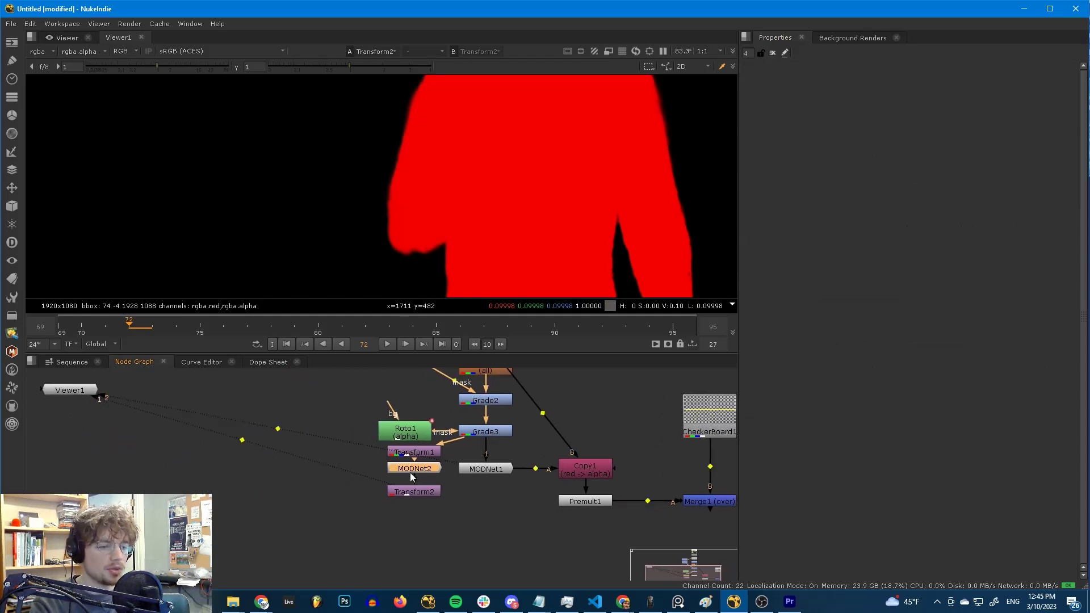
{"action": "left_click", "coordinate": [322, 482]}
{"action": "key", "text": "ctrl+v"}
{"action": "key", "text": "ctrl+v"}
{"action": "left_click_drag", "start_coordinate": [314, 486], "coordinate": [273, 467]}
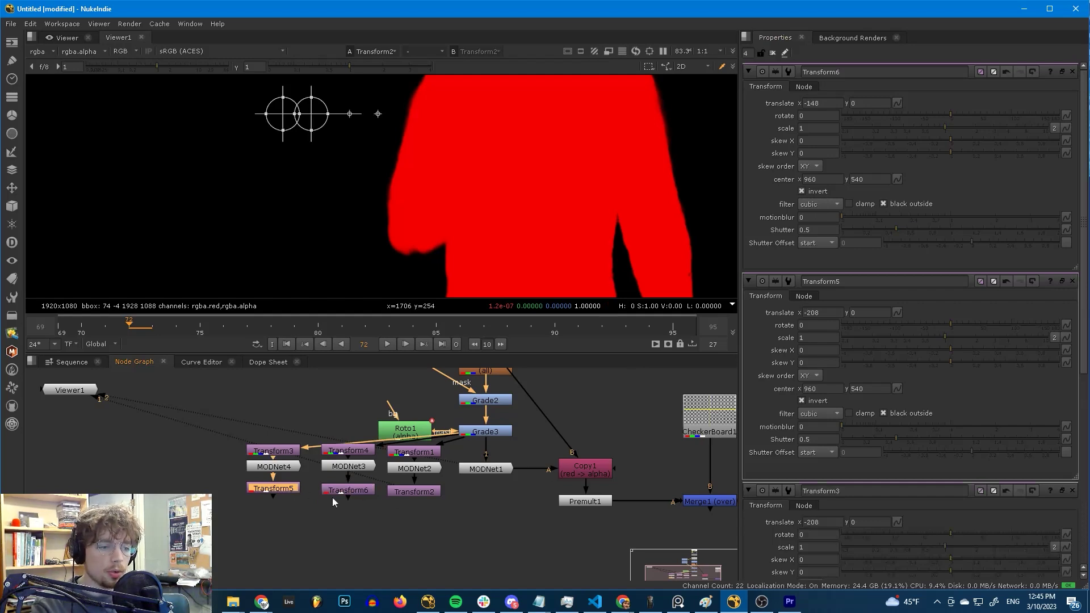
- View the new chains' outputs, Transform5 and Transform6, against MODNet1's matte
{"action": "key", "text": "3"}
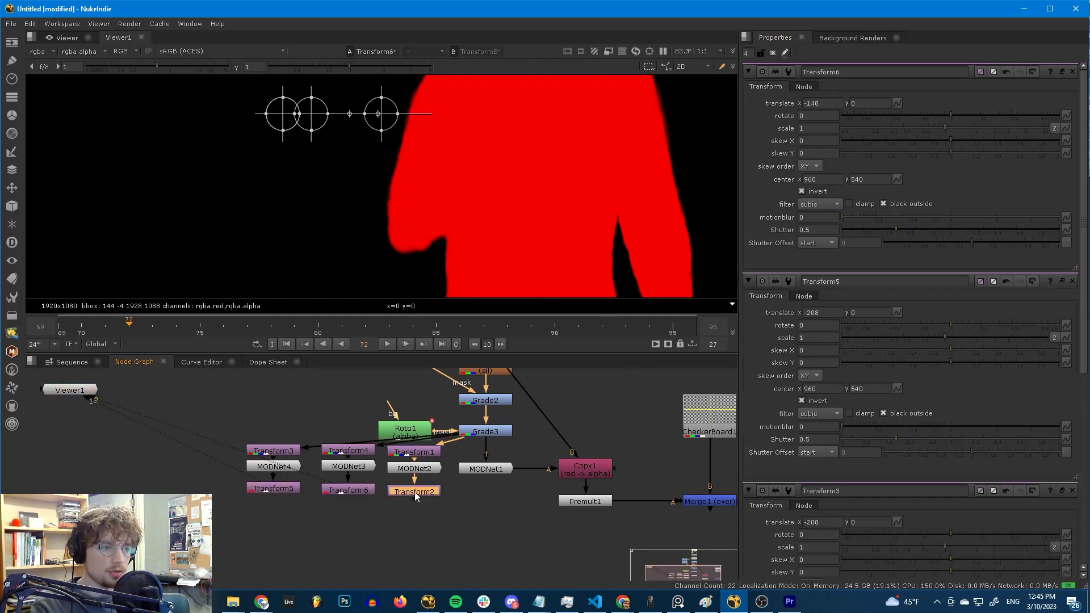
{"action": "key", "text": "4"}
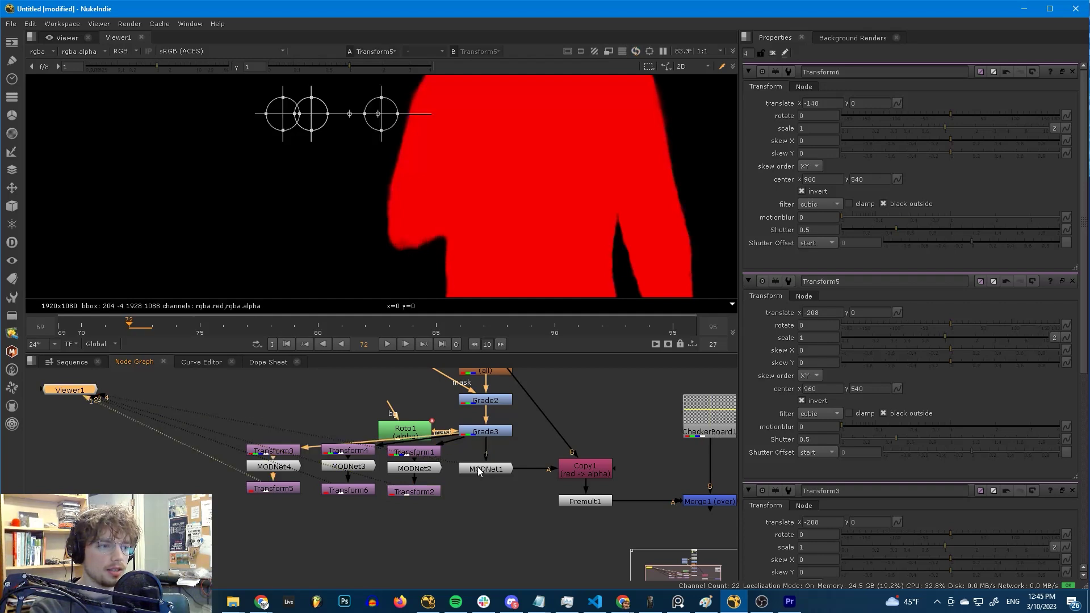
{"action": "key", "text": "4"}
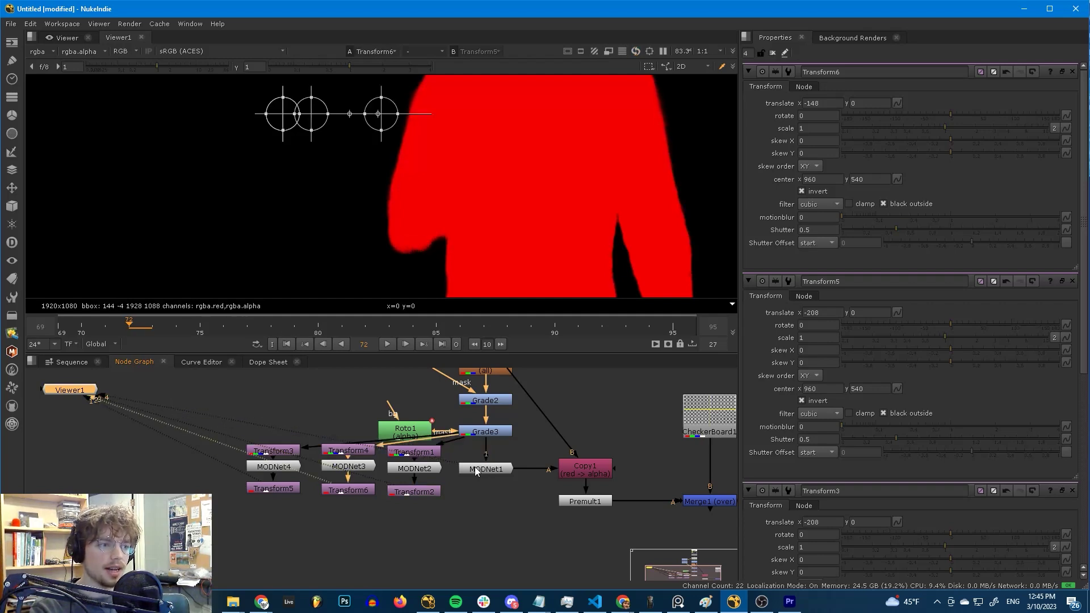
{"action": "left_click", "coordinate": [474, 468]}
{"action": "key", "text": "4"}
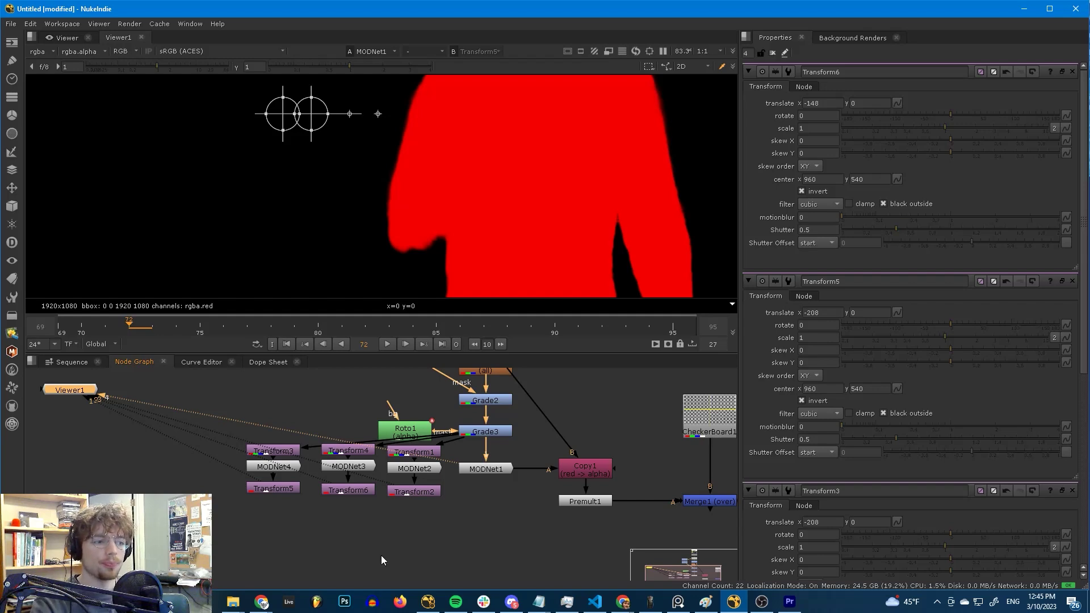
- Add a Merge node and wire Transform5, Transform6, Transform2 and MODNet1 into it
{"action": "key", "text": "Tab"}
{"action": "type", "text": "merge"}
{"action": "key", "text": "Return"}
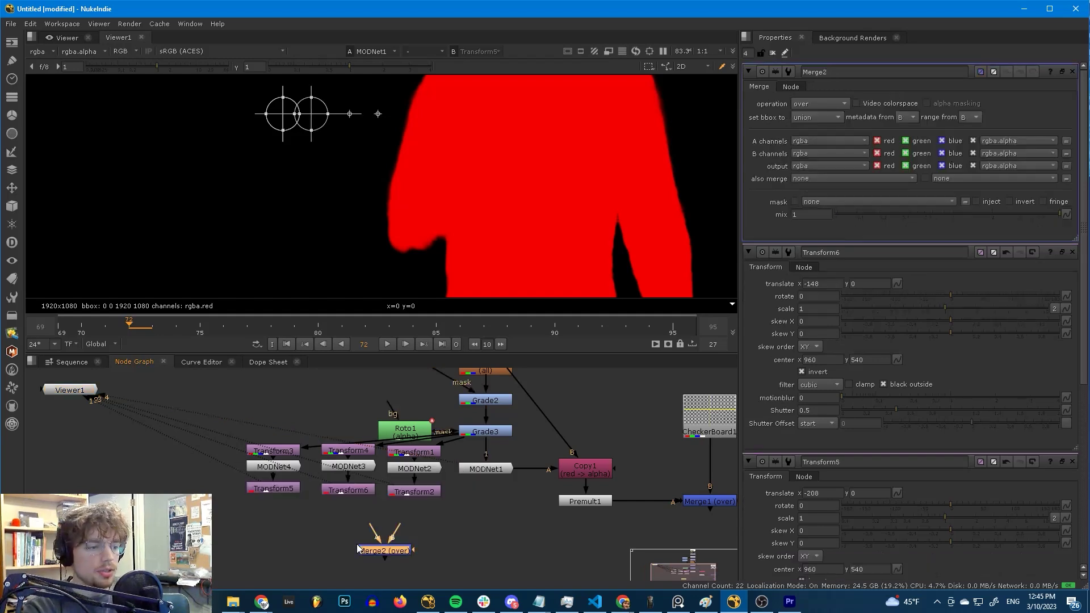
{"action": "left_click_drag", "start_coordinate": [372, 527], "coordinate": [273, 490]}
{"action": "left_click_drag", "start_coordinate": [398, 527], "coordinate": [348, 491]}
{"action": "left_click_drag", "start_coordinate": [341, 547], "coordinate": [414, 492]}
{"action": "left_click_drag", "start_coordinate": [349, 550], "coordinate": [486, 469]}
{"action": "left_click_drag", "start_coordinate": [382, 554], "coordinate": [387, 554]}
- View Merge2 and set its operation to average
{"action": "key", "text": "1"}
{"action": "left_click", "coordinate": [819, 104]}
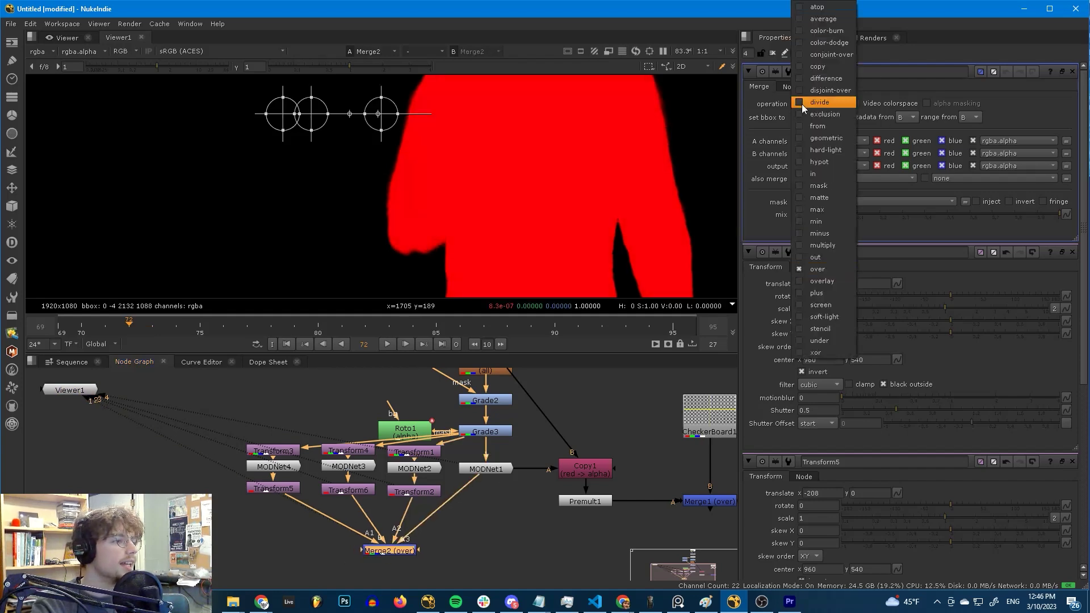
{"action": "left_click", "coordinate": [823, 19]}
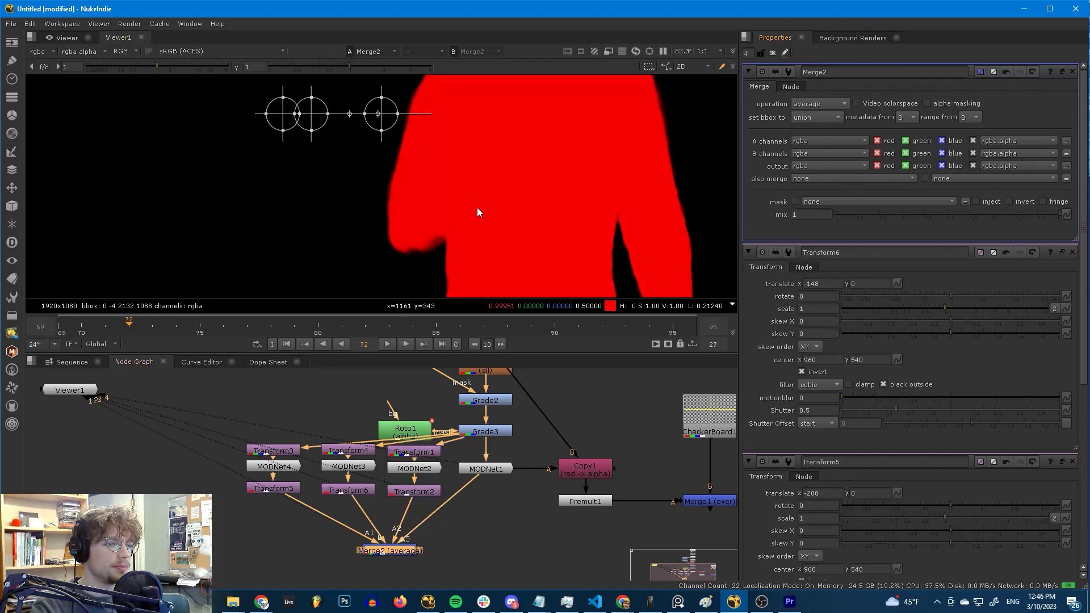
{"action": "scroll", "coordinate": [422, 251], "scroll_direction": "up", "scroll_amount": 1}
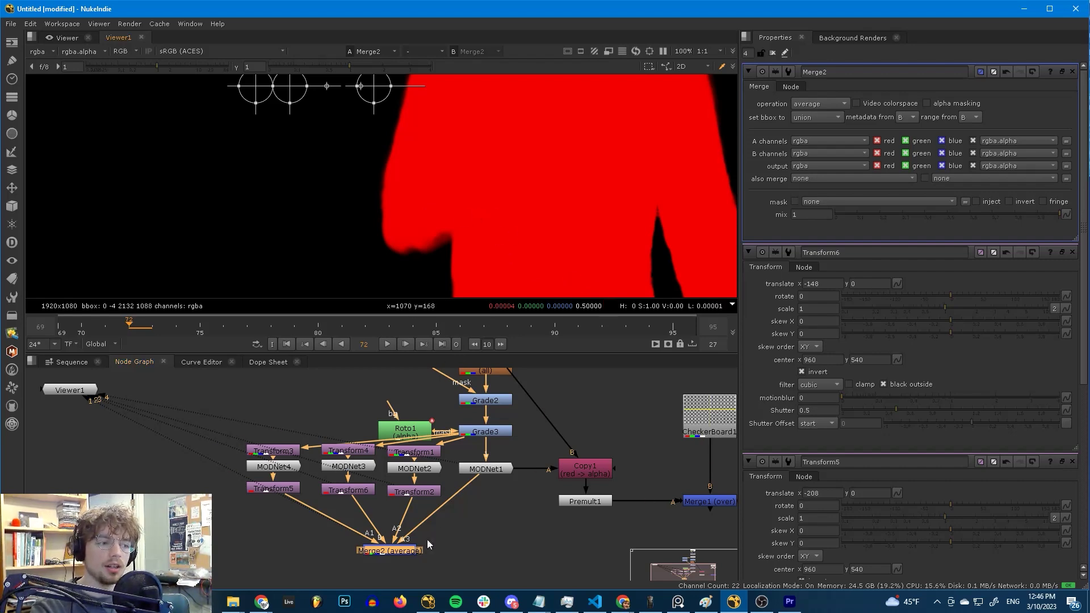
- Add a Grade node after Merge2 grading only red, clamp highlights, and set blackpoint to 0.2
{"action": "key", "text": "g"}
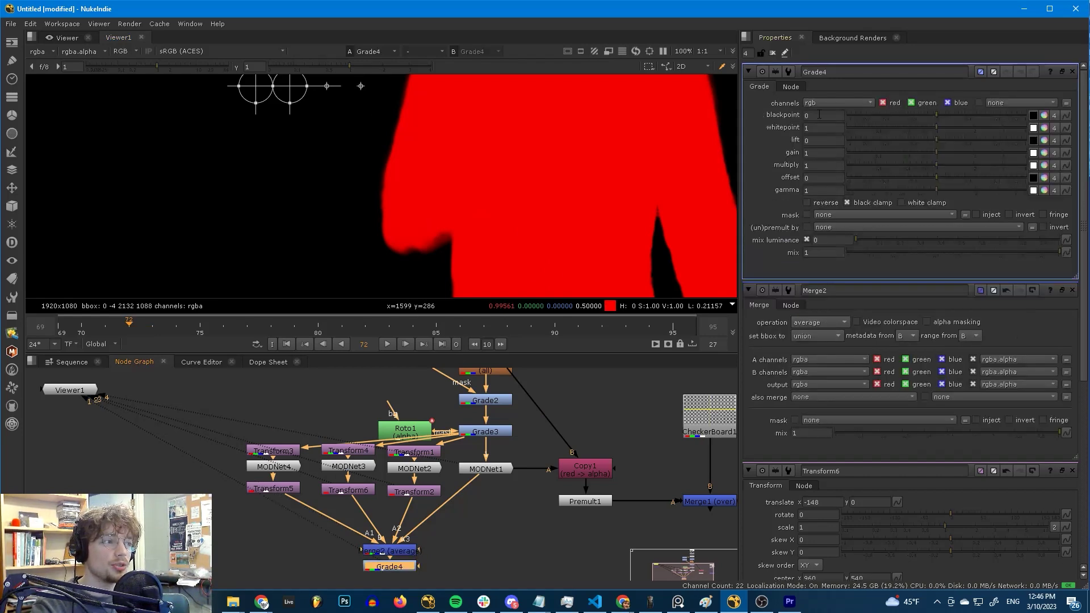
{"action": "left_click", "coordinate": [838, 103]}
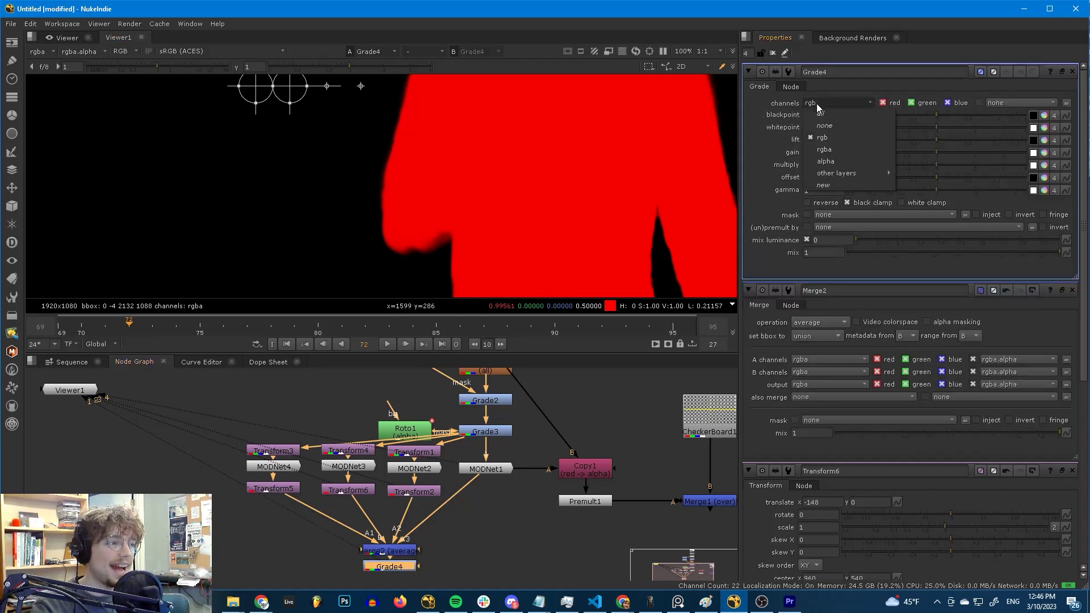
{"action": "left_click", "coordinate": [829, 138]}
{"action": "left_click", "coordinate": [911, 103]}
{"action": "left_click", "coordinate": [948, 103]}
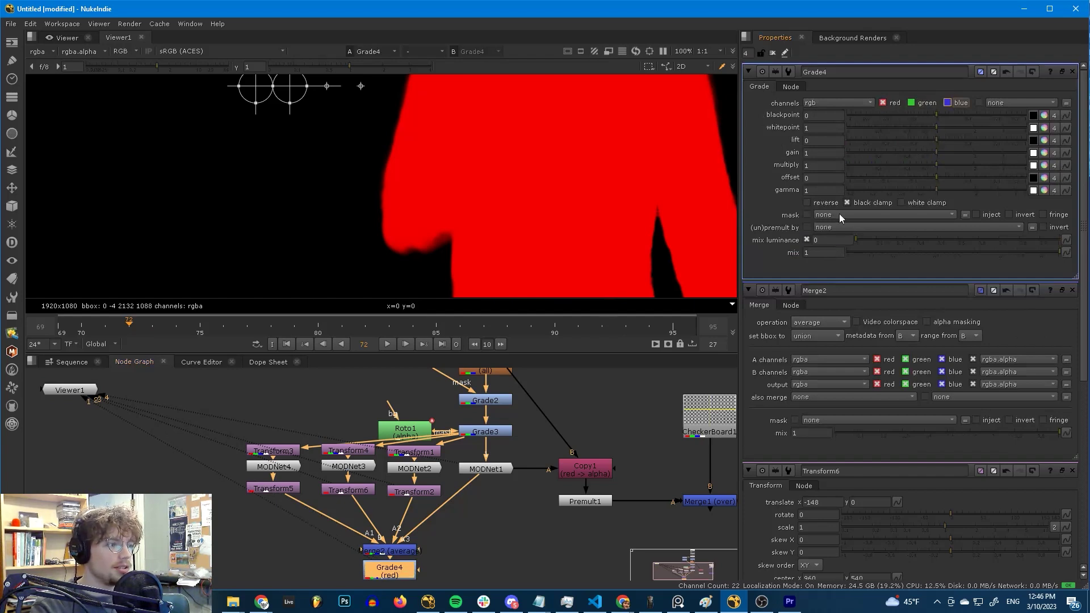
{"action": "left_click", "coordinate": [902, 202]}
{"action": "left_click_drag", "start_coordinate": [943, 114], "coordinate": [983, 111]}
- Play the matte, then on frame 73 raise Grade4's blackpoint to 0.52
{"action": "key", "text": "l"}
{"action": "scroll", "coordinate": [551, 209], "scroll_direction": "down", "scroll_amount": 6}
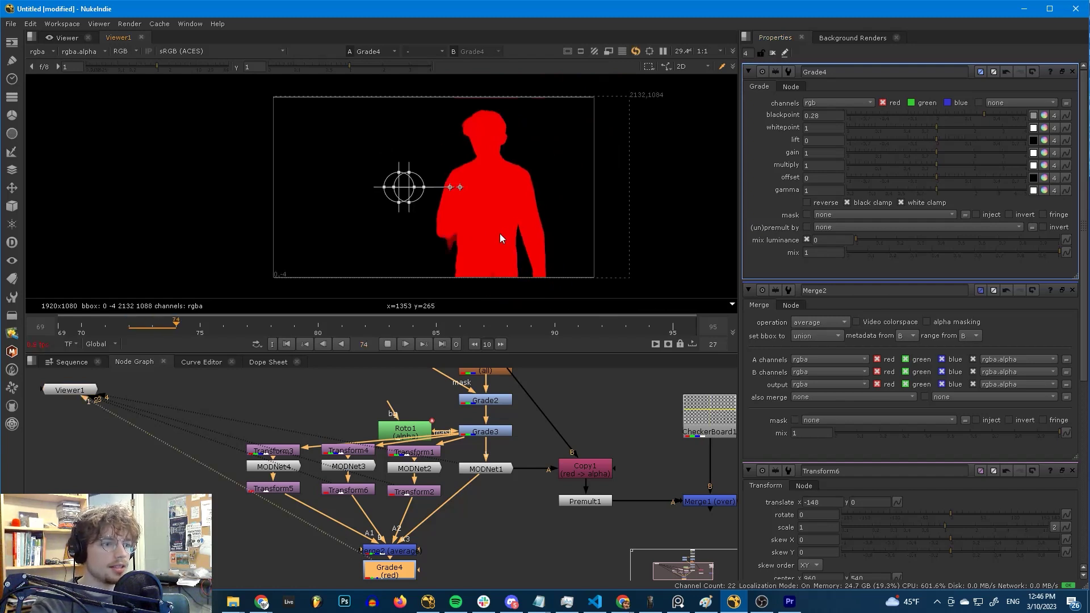
{"action": "left_click", "coordinate": [171, 330]}
{"action": "left_click", "coordinate": [199, 332]}
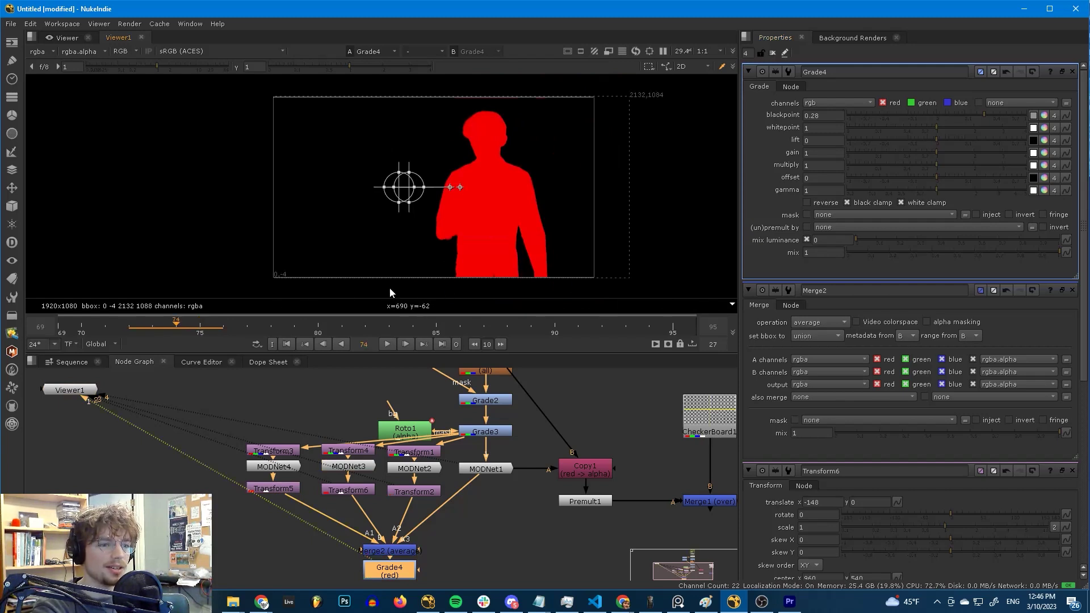
{"action": "key", "text": "Left"}
{"action": "key", "text": "Left"}
{"action": "left_click_drag", "start_coordinate": [987, 113], "coordinate": [1005, 108]}
- Close all Properties panels, fit the frame in the viewer and play the sequence
{"action": "scroll", "coordinate": [454, 244], "scroll_direction": "up", "scroll_amount": 4}
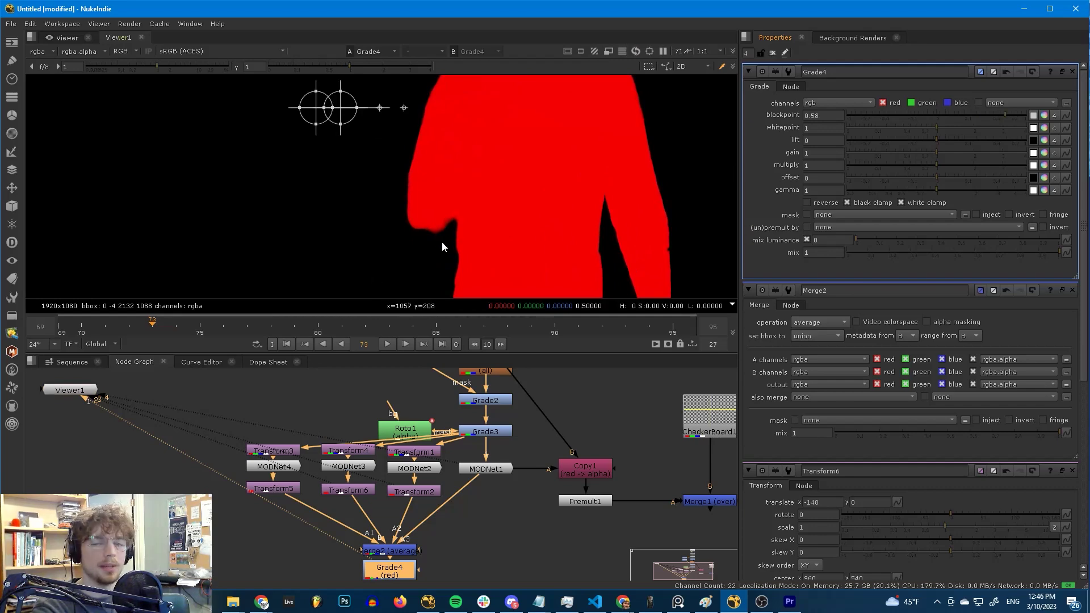
{"action": "left_click", "coordinate": [1072, 72]}
{"action": "left_click", "coordinate": [773, 53]}
{"action": "key", "text": "f"}
{"action": "key", "text": "l"}
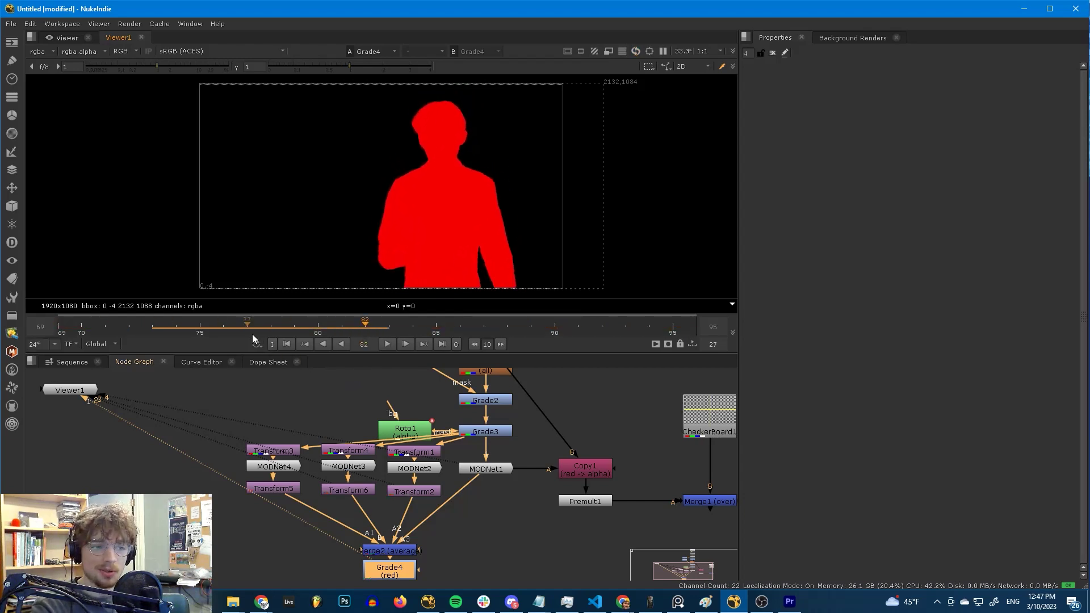
- Compare the matte back and forth across frames 73, 74 and 75
{"action": "left_click", "coordinate": [196, 325]}
{"action": "scroll", "coordinate": [409, 282], "scroll_direction": "up", "scroll_amount": 10}
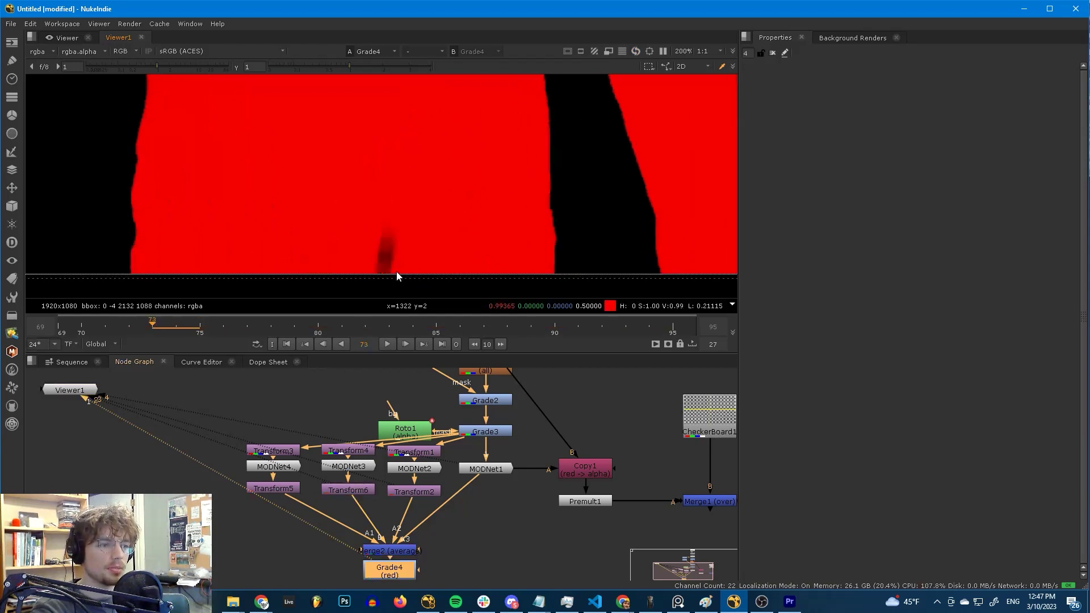
{"action": "key", "text": "Right"}
{"action": "key", "text": "Right"}
{"action": "key", "text": "Left"}
{"action": "key", "text": "Left"}
{"action": "key", "text": "Right"}
{"action": "key", "text": "Left"}
{"action": "key", "text": "Right"}
{"action": "key", "text": "Left"}
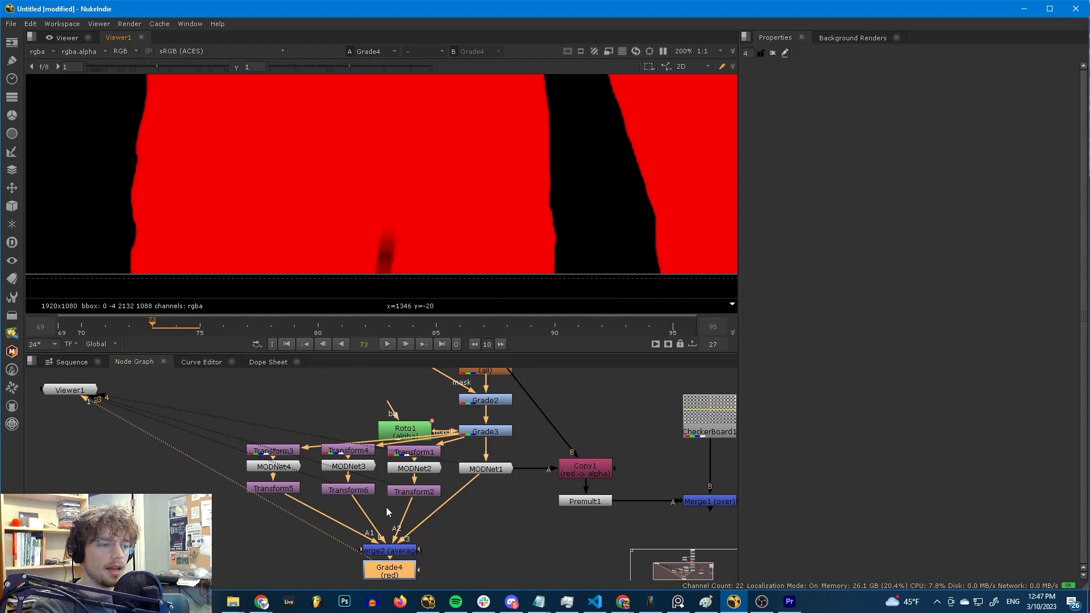
- Tune Grade4 from blackpoint 0.46 and whitepoint 0.8 to final blackpoint 0.52, whitepoint 0.7
{"action": "double_click", "coordinate": [397, 569]}
{"action": "left_click_drag", "start_coordinate": [1000, 111], "coordinate": [997, 112]}
{"action": "left_click_drag", "start_coordinate": [936, 126], "coordinate": [928, 127]}
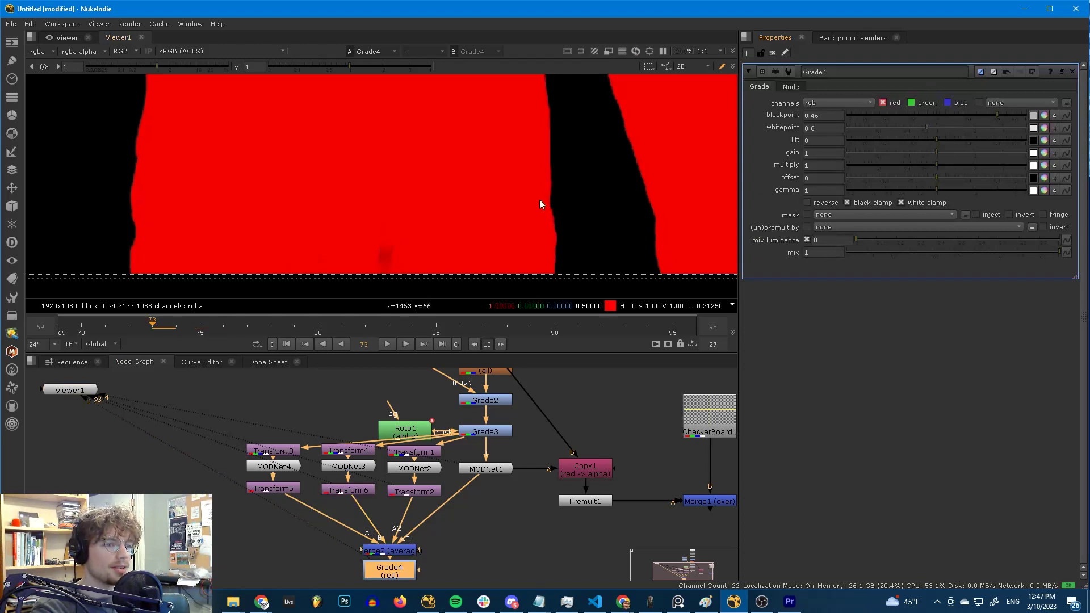
{"action": "key", "text": "Right"}
{"action": "key", "text": "Right"}
{"action": "scroll", "coordinate": [506, 199], "scroll_direction": "down", "scroll_amount": 4}
{"action": "scroll", "coordinate": [489, 196], "scroll_direction": "down", "scroll_amount": 2}
{"action": "key", "text": "Left"}
{"action": "key", "text": "Left"}
{"action": "scroll", "coordinate": [369, 200], "scroll_direction": "up", "scroll_amount": 4}
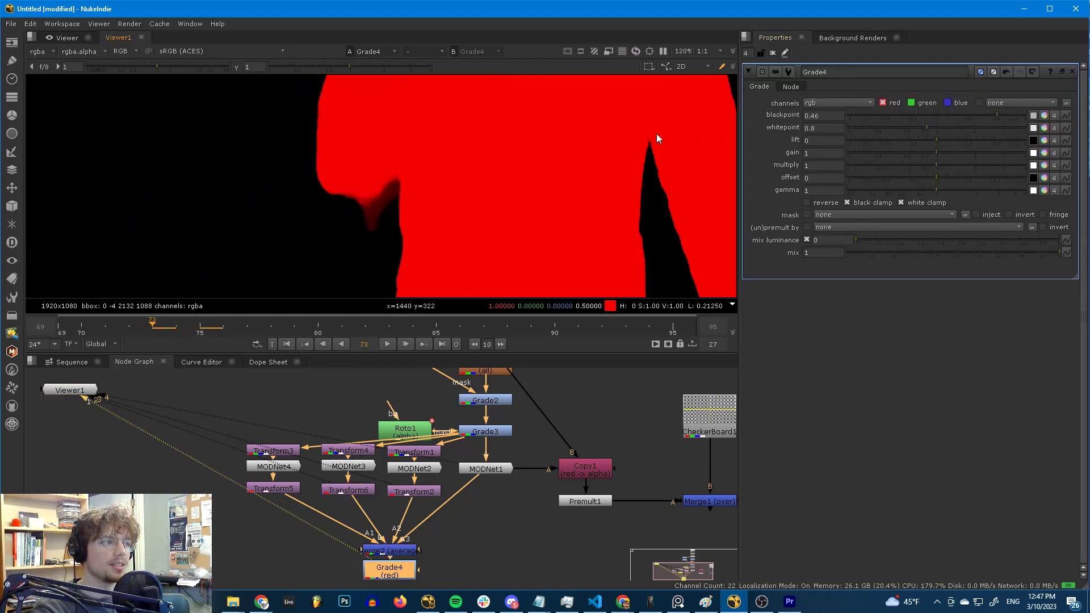
{"action": "left_click_drag", "start_coordinate": [998, 113], "coordinate": [1003, 117]}
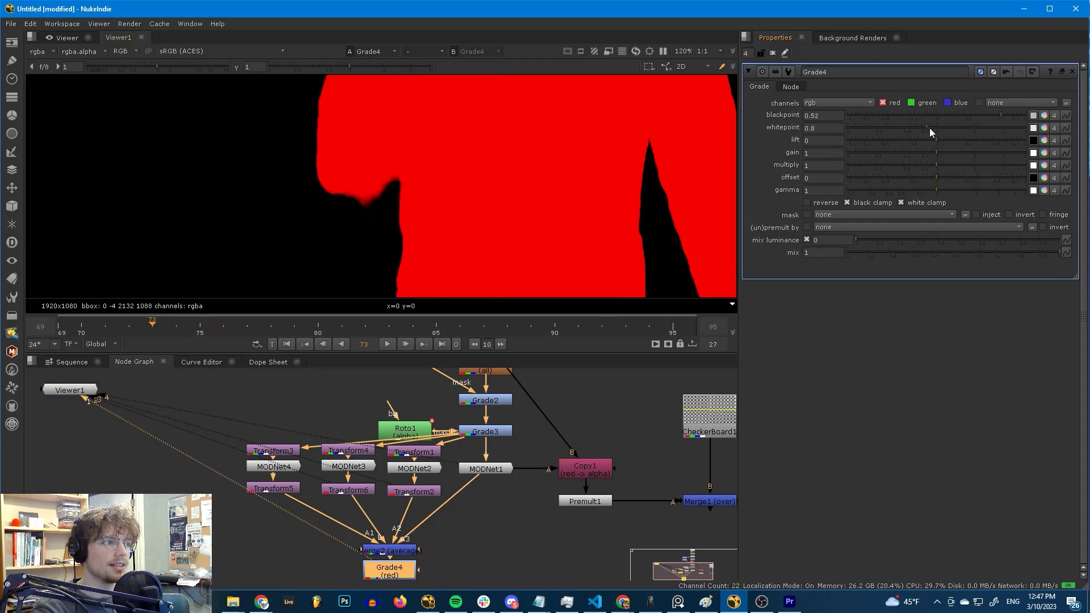
{"action": "left_click_drag", "start_coordinate": [928, 128], "coordinate": [923, 128]}
{"action": "scroll", "coordinate": [459, 186], "scroll_direction": "down", "scroll_amount": 4}
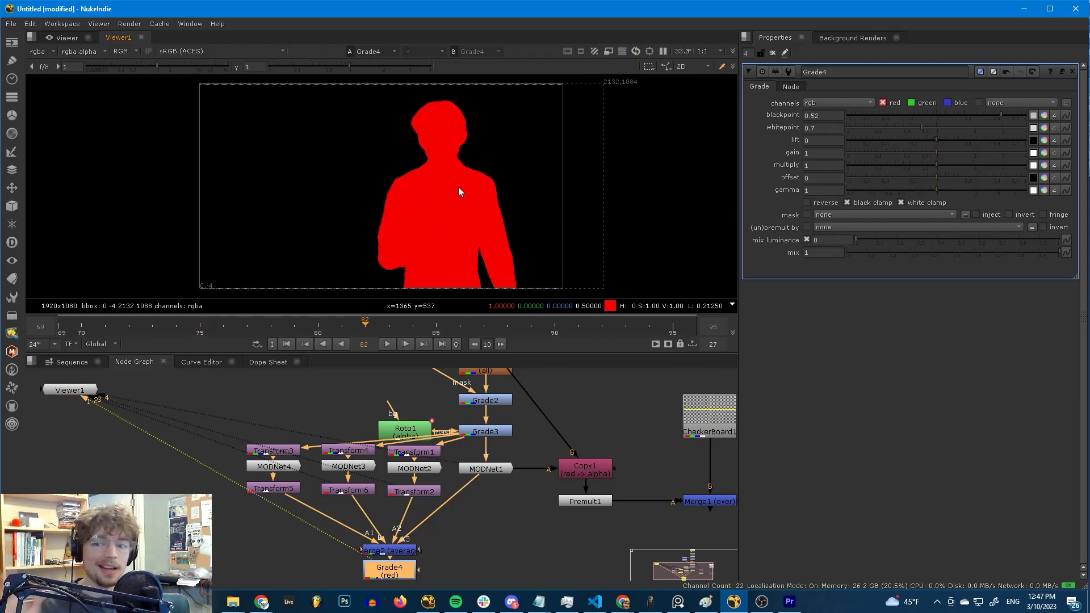
- Add a TemporalMedian node below Grade4 using the 'tem' search
{"action": "middle_click_drag", "start_coordinate": [426, 575], "coordinate": [425, 513]}
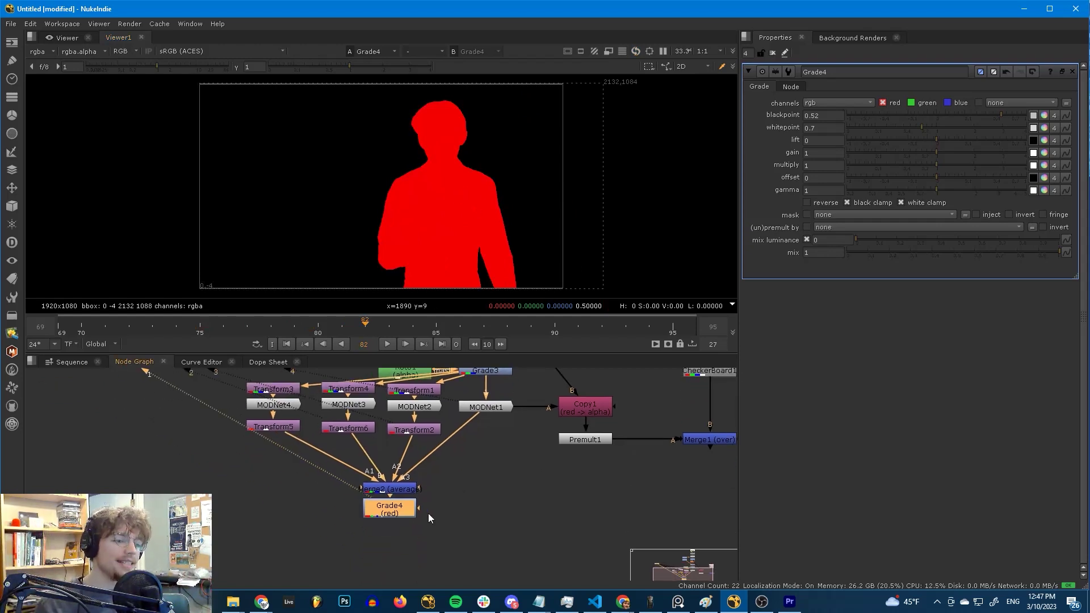
{"action": "key", "text": "Tab"}
{"action": "type", "text": "tem"}
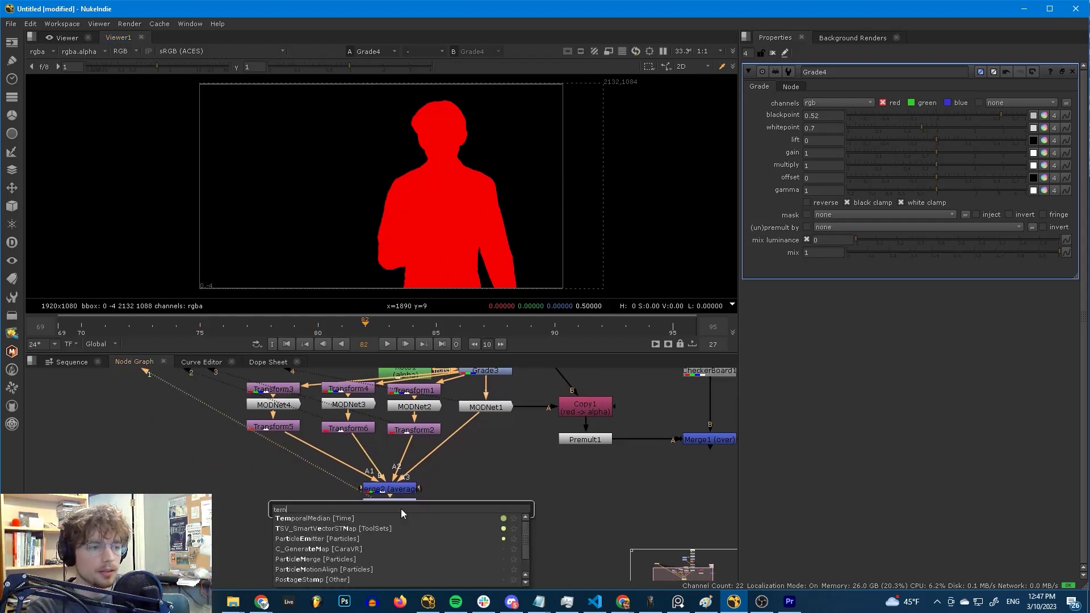
{"action": "key", "text": "Return"}
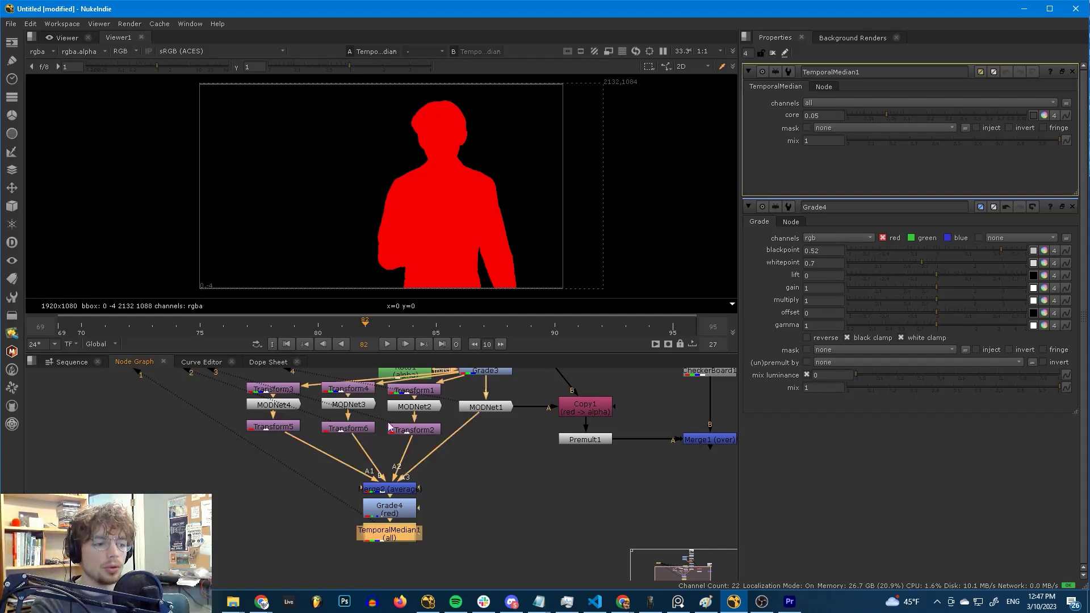
- View Grade4, play backwards to cache, and return to the frame with the dark streak
{"action": "left_click", "coordinate": [390, 510]}
{"action": "key", "text": "1"}
{"action": "scroll", "coordinate": [459, 282], "scroll_direction": "up", "scroll_amount": 6}
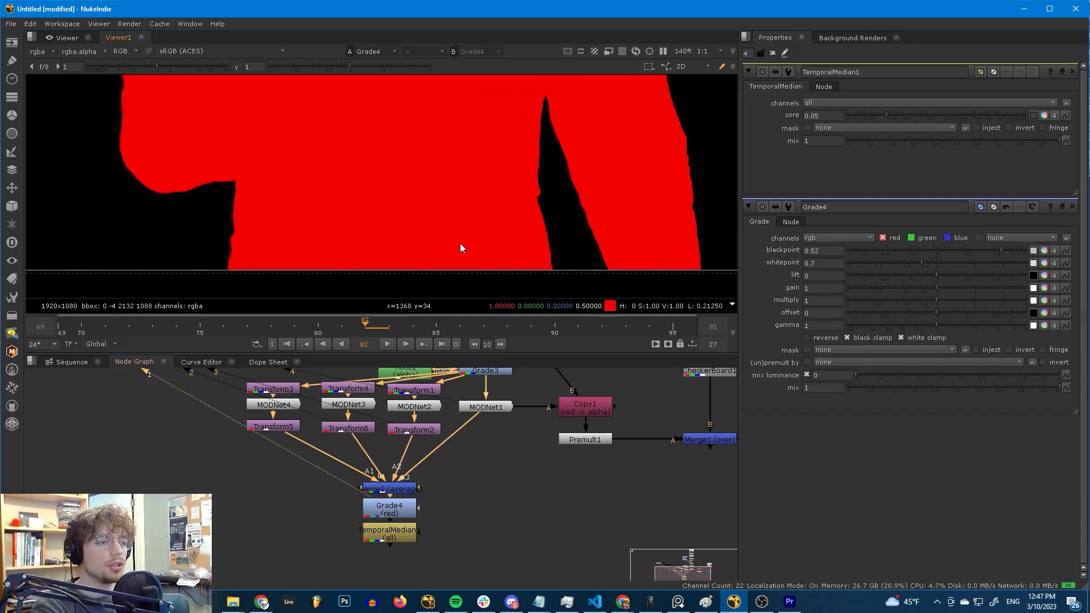
{"action": "key", "text": "j"}
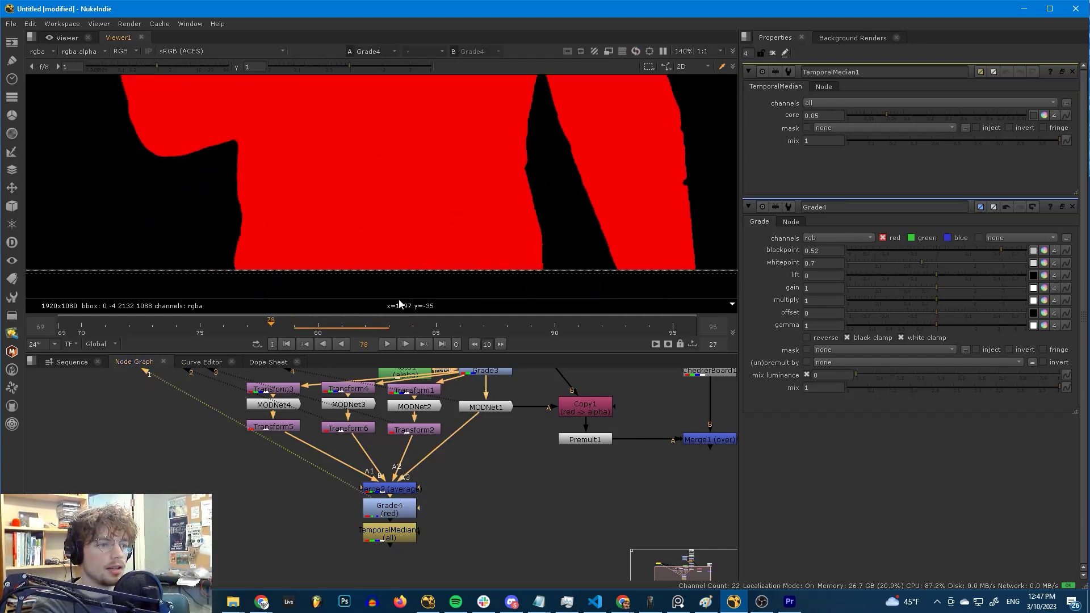
{"action": "scroll", "coordinate": [420, 275], "scroll_direction": "up", "scroll_amount": 3}
{"action": "scroll", "coordinate": [427, 245], "scroll_direction": "up", "scroll_amount": 8}
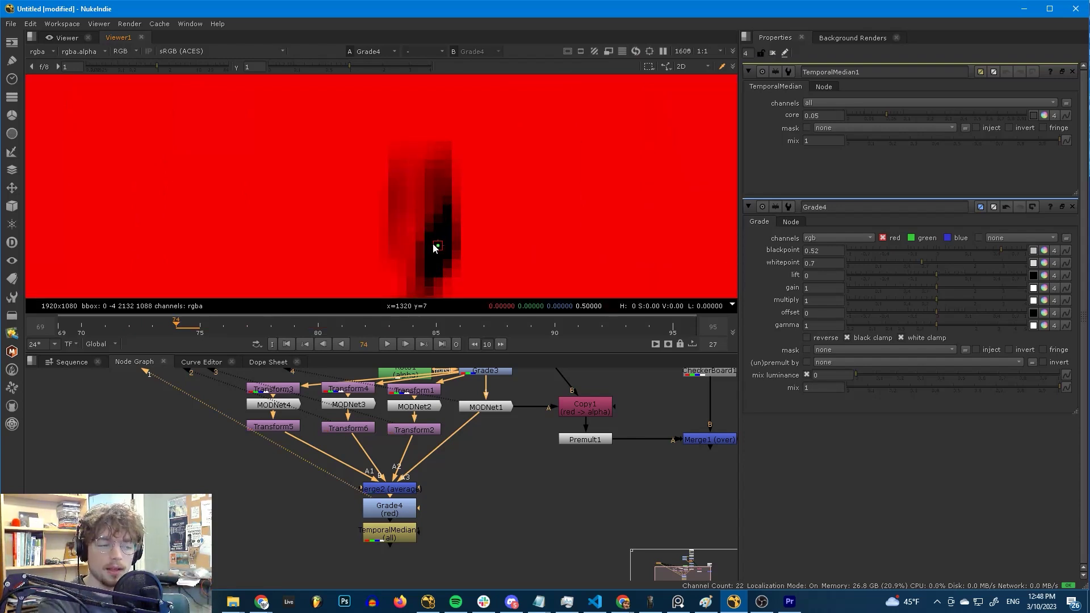
{"action": "key", "text": "Left"}
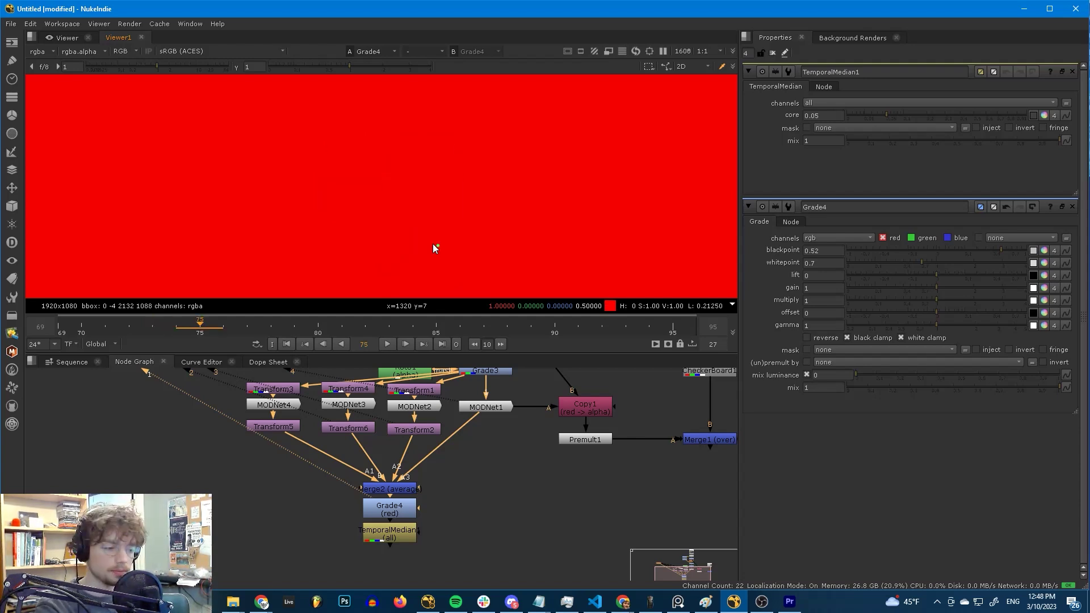
{"action": "key", "text": "Left"}
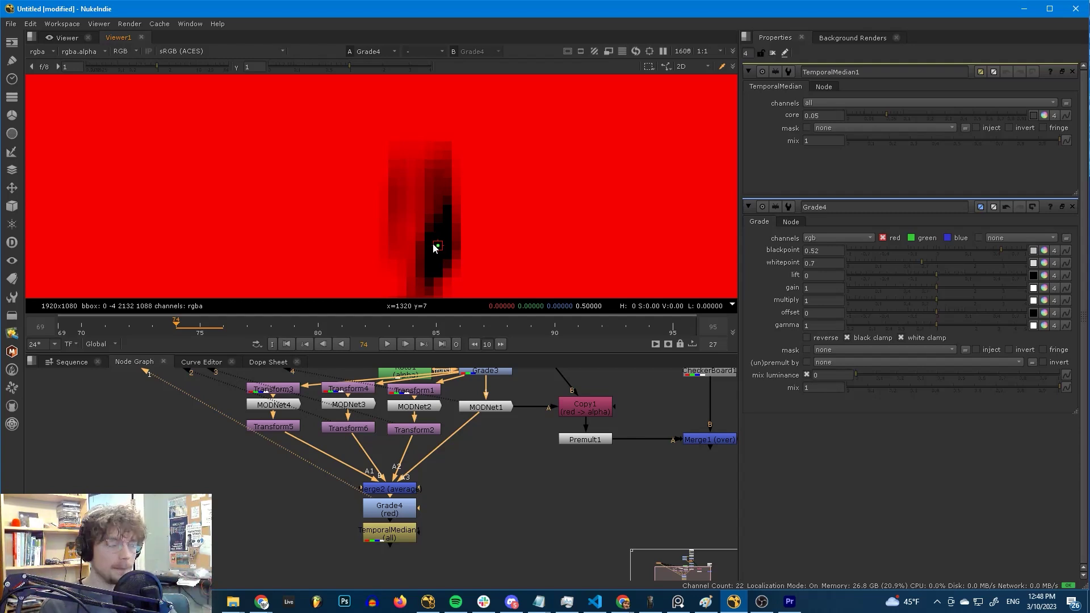
- Set TemporalMedian1 core to 1 and view its output fitted to the frame
{"action": "left_click", "coordinate": [903, 115]}
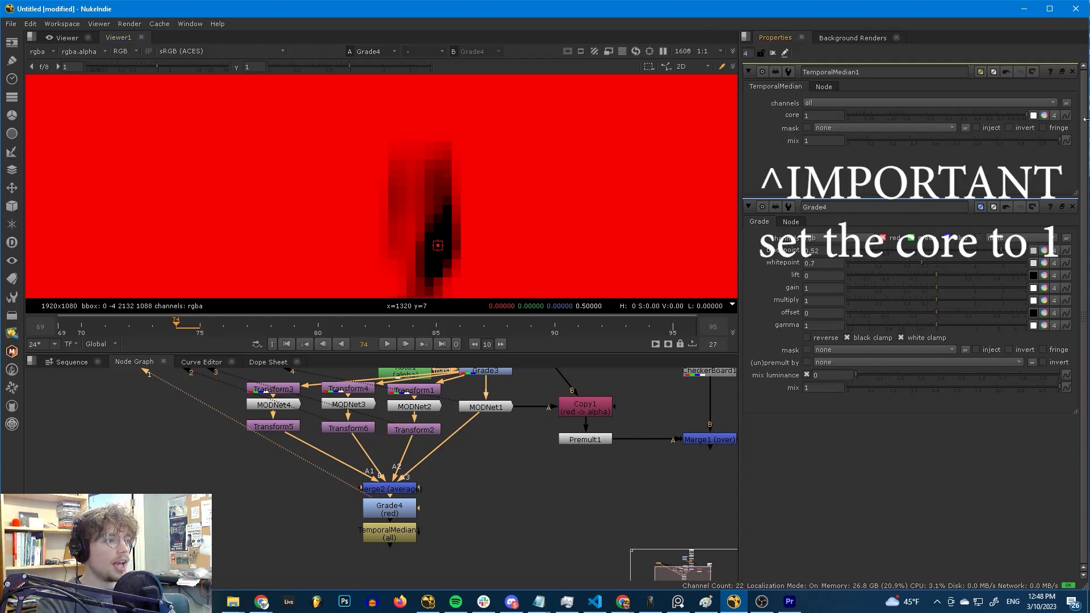
{"action": "left_click", "coordinate": [403, 535]}
{"action": "key", "text": "1"}
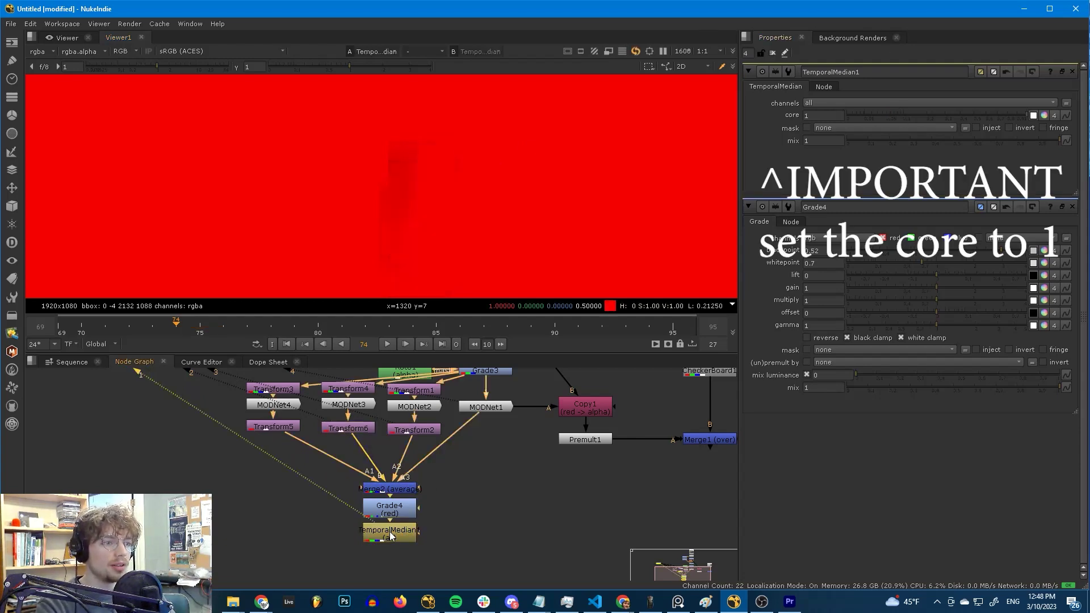
{"action": "key", "text": "f"}
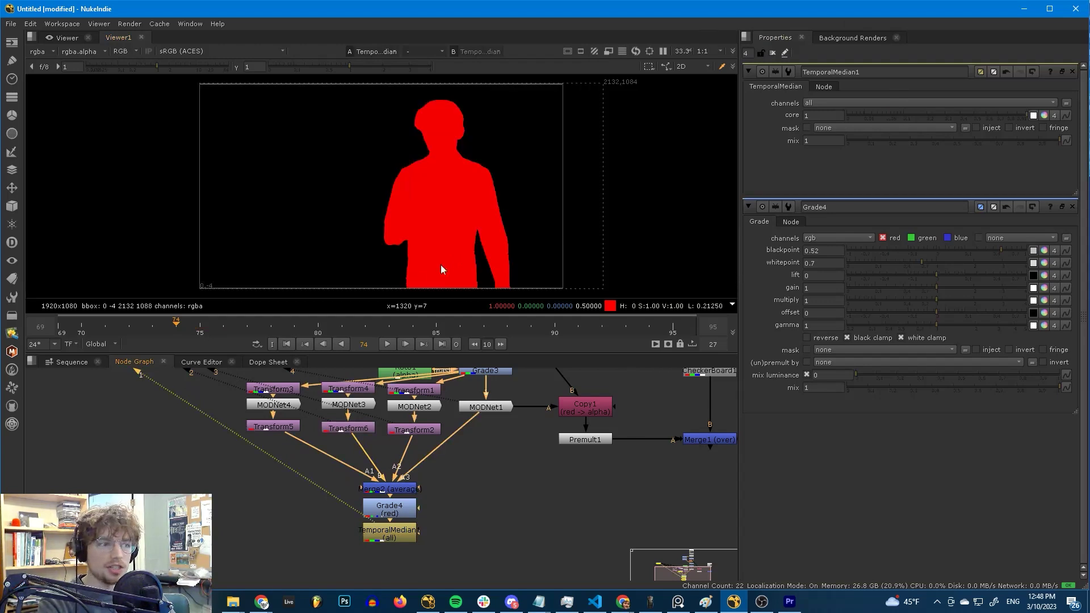
- Disable TemporalMedian1 to compare the unfiltered matte, then close all property panels
{"action": "left_click", "coordinate": [404, 538]}
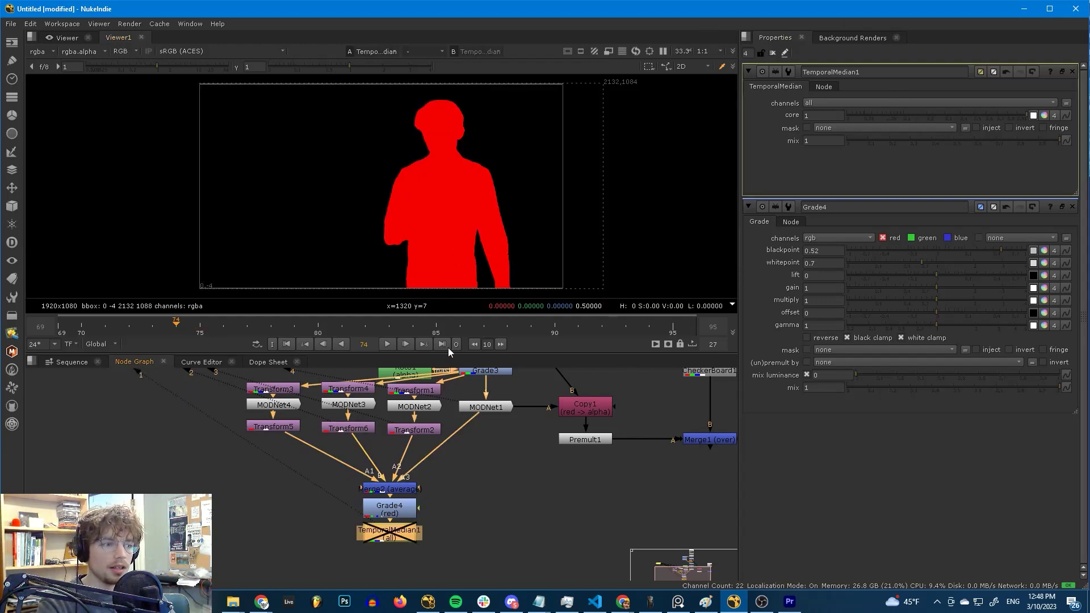
{"action": "scroll", "coordinate": [449, 290], "scroll_direction": "up", "scroll_amount": 10}
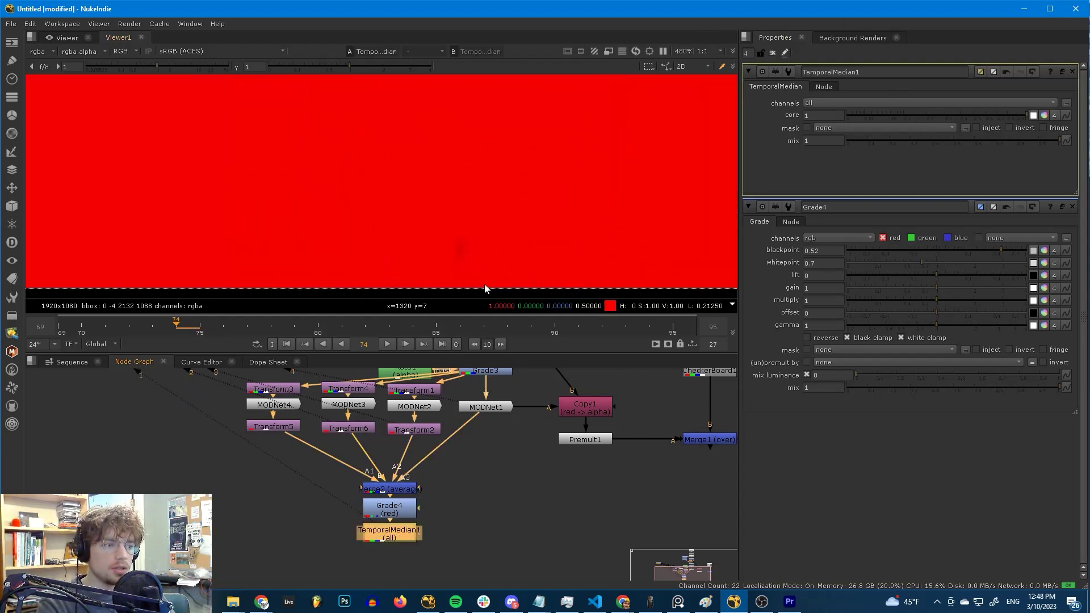
{"action": "key", "text": "d"}
{"action": "key", "text": "d"}
{"action": "scroll", "coordinate": [476, 276], "scroll_direction": "down", "scroll_amount": 10}
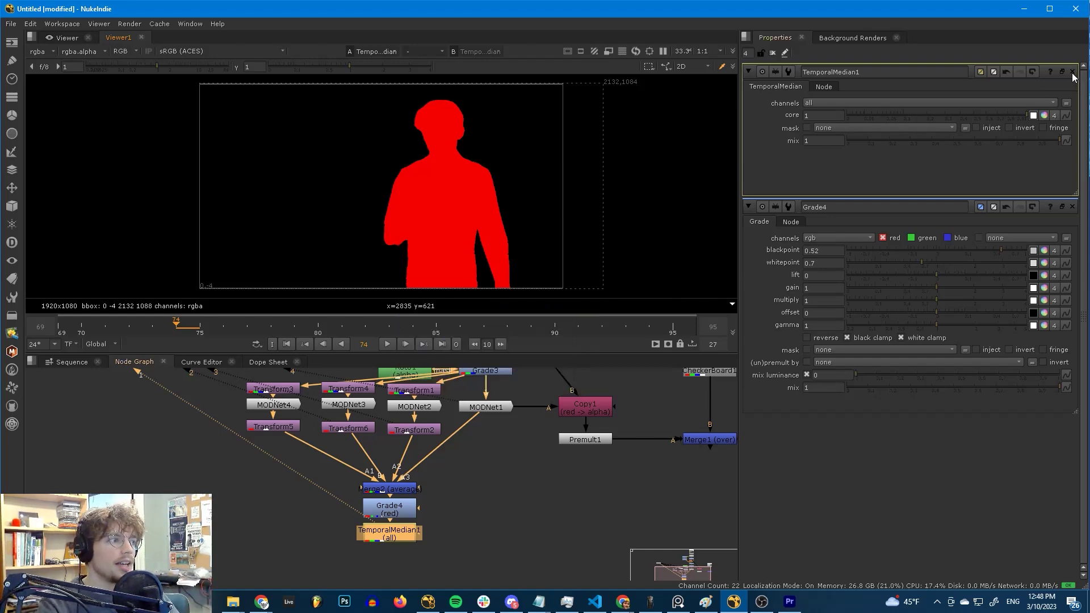
{"action": "left_click", "coordinate": [772, 52]}
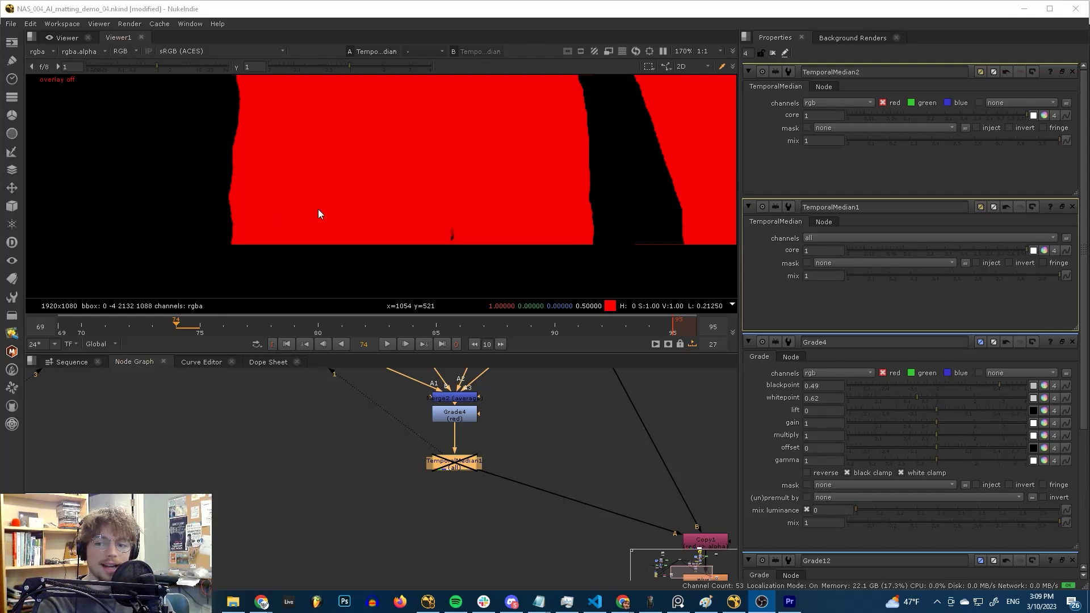
- Toggle TemporalMedian1 off and back on at frame 85 to compare
{"action": "left_click", "coordinate": [445, 466]}
{"action": "key", "text": "d"}
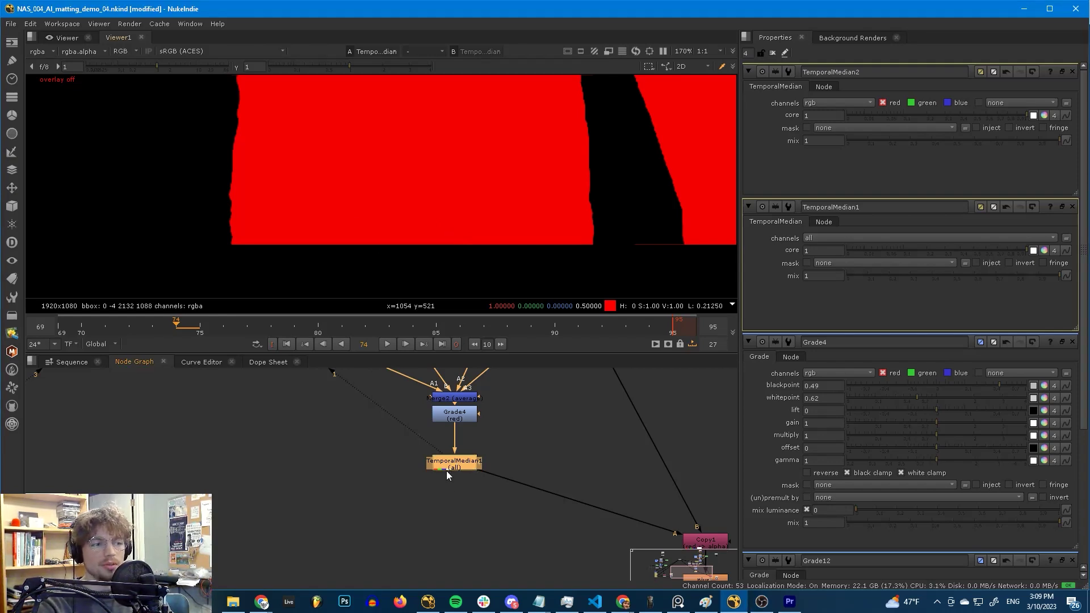
{"action": "key", "text": "d"}
{"action": "left_click", "coordinate": [436, 329]}
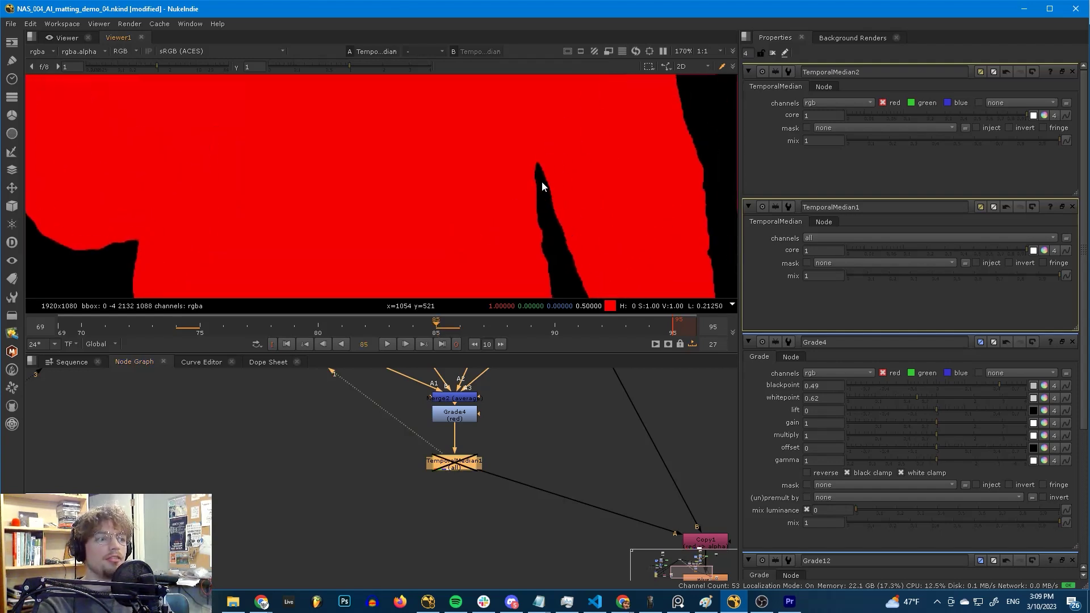
{"action": "scroll", "coordinate": [542, 181], "scroll_direction": "up", "scroll_amount": 3}
{"action": "key", "text": "d"}
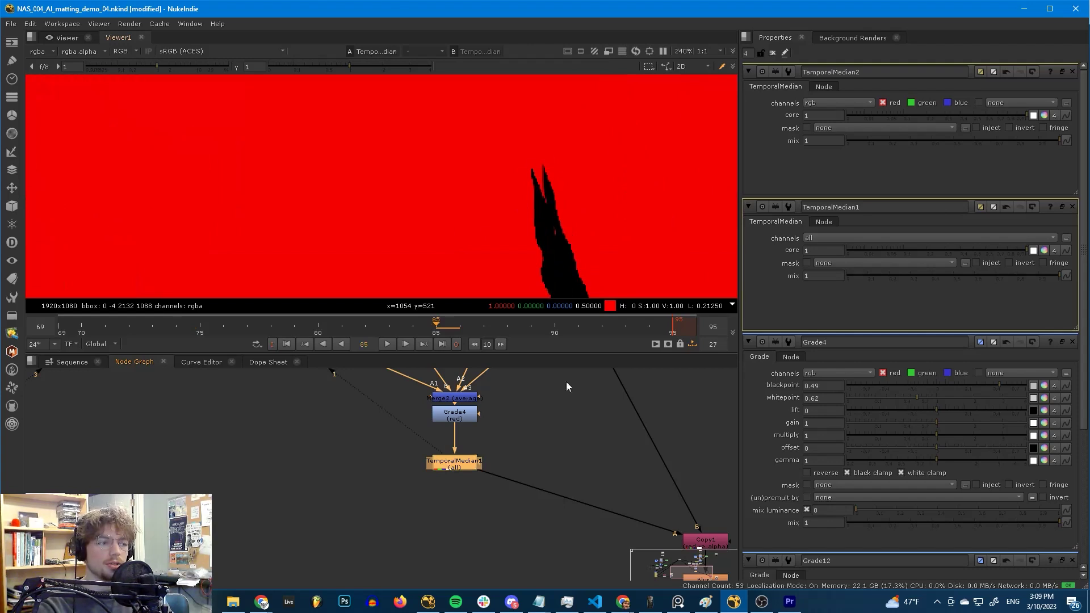
- With overlays hidden, view the Merge1 checkerboard composite and then the Premult1 cutout
{"action": "middle_click_drag", "start_coordinate": [573, 426], "coordinate": [445, 445]}
{"action": "scroll", "coordinate": [531, 210], "scroll_direction": "down", "scroll_amount": 5}
{"action": "key", "text": "q"}
{"action": "middle_click_drag", "start_coordinate": [523, 524], "coordinate": [488, 468]}
{"action": "left_click", "coordinate": [508, 510]}
{"action": "key", "text": "1"}
{"action": "scroll", "coordinate": [531, 217], "scroll_direction": "up", "scroll_amount": 5}
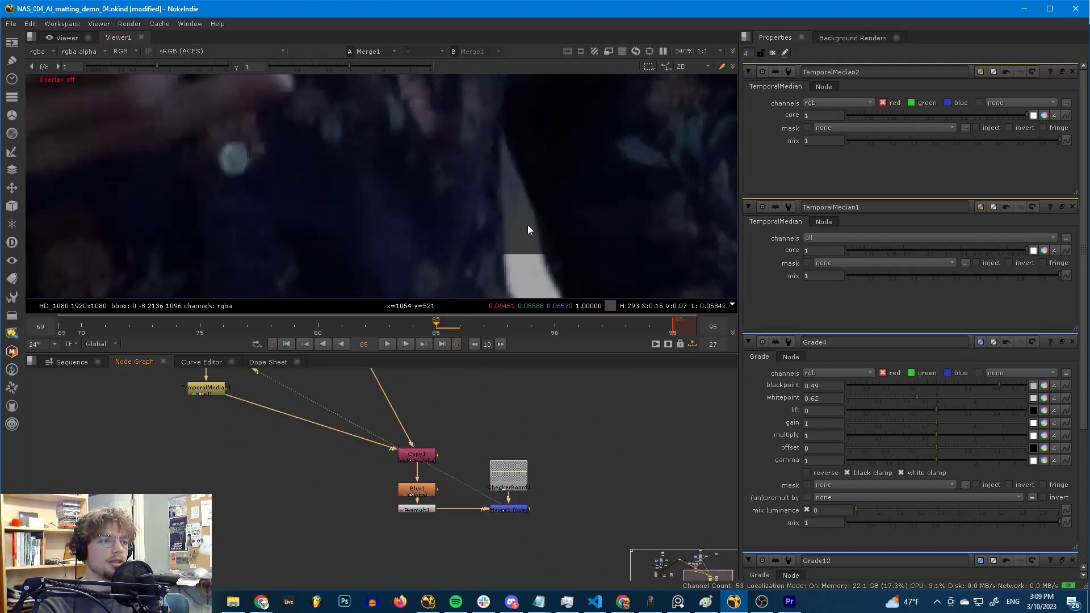
{"action": "left_click", "coordinate": [417, 510]}
{"action": "key", "text": "1"}
{"action": "scroll", "coordinate": [513, 237], "scroll_direction": "down", "scroll_amount": 5}
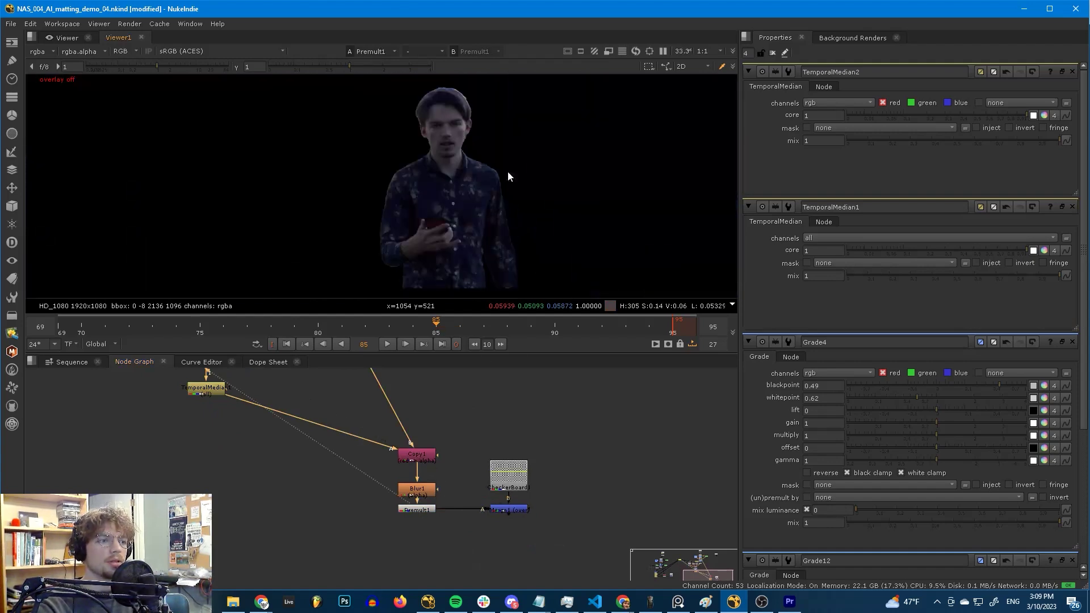
{"action": "scroll", "coordinate": [504, 155], "scroll_direction": "up", "scroll_amount": 5}
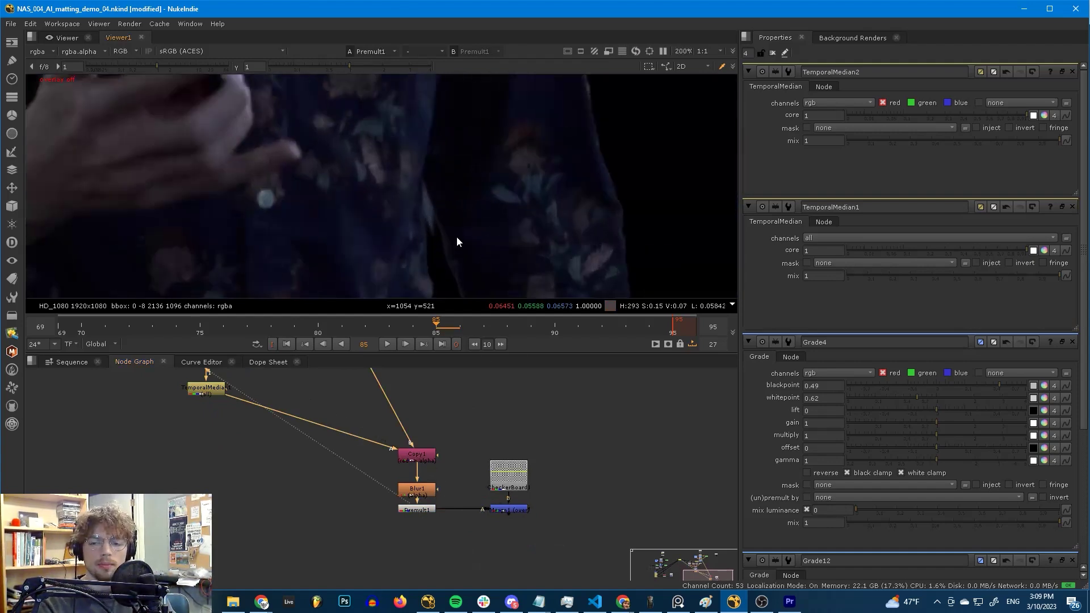
- Bring Grade4 back into view in the graph and view its output
{"action": "middle_click_drag", "start_coordinate": [328, 400], "coordinate": [355, 473]}
{"action": "scroll", "coordinate": [355, 479], "scroll_direction": "up", "scroll_amount": 3}
{"action": "left_click", "coordinate": [304, 455]}
{"action": "key", "text": "1"}
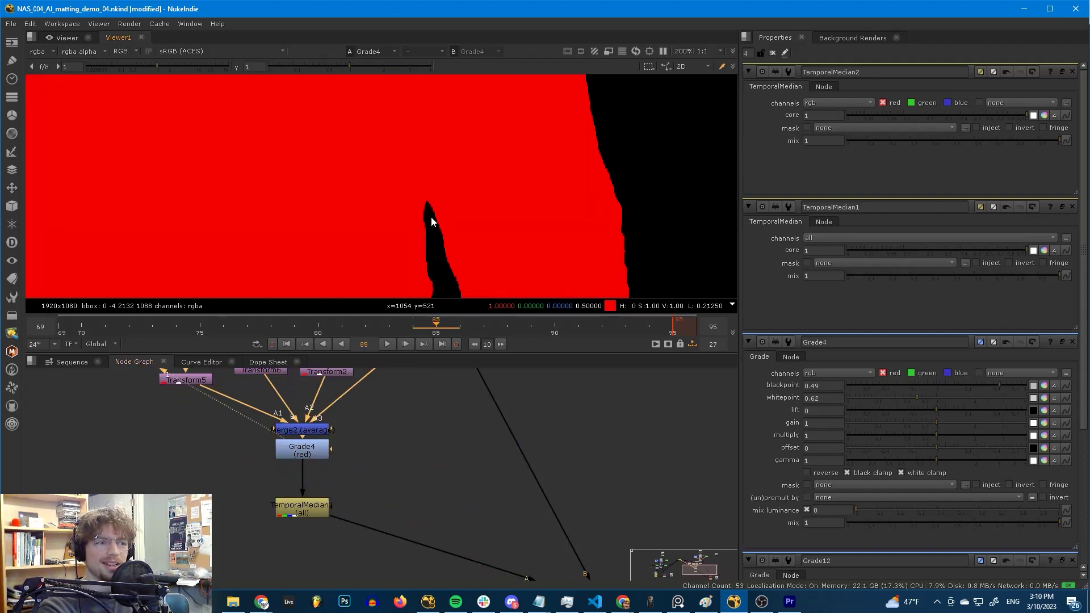
- Compare neighbouring frames around 85, then view the TemporalMedian1 output
{"action": "key", "text": "Right"}
{"action": "key", "text": "Left"}
{"action": "key", "text": "Right"}
{"action": "key", "text": "Left"}
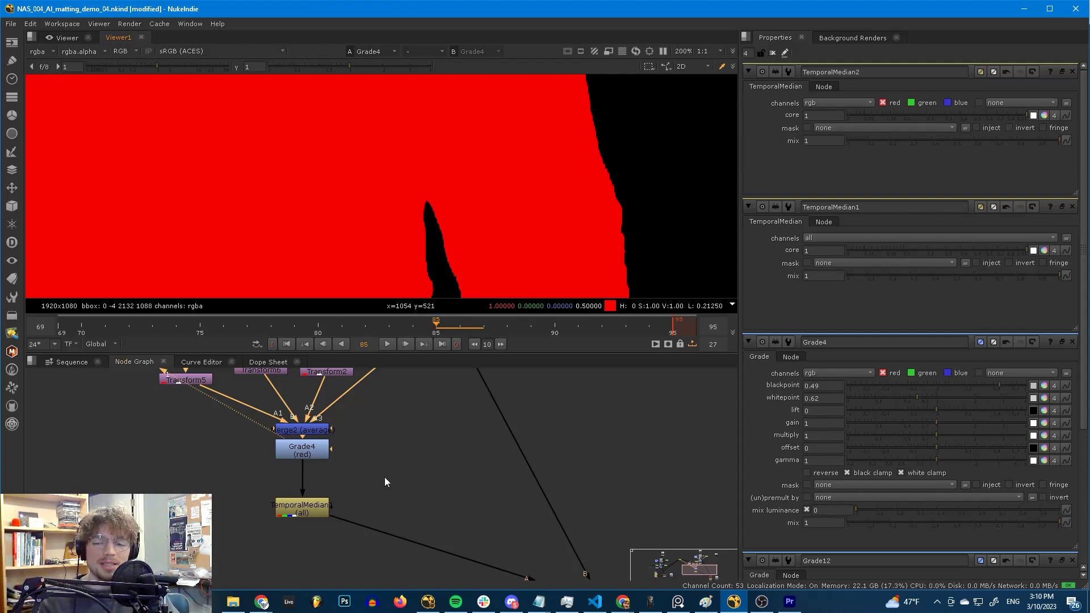
{"action": "middle_click_drag", "start_coordinate": [362, 476], "coordinate": [384, 428]}
{"action": "left_click", "coordinate": [325, 461]}
{"action": "key", "text": "1"}
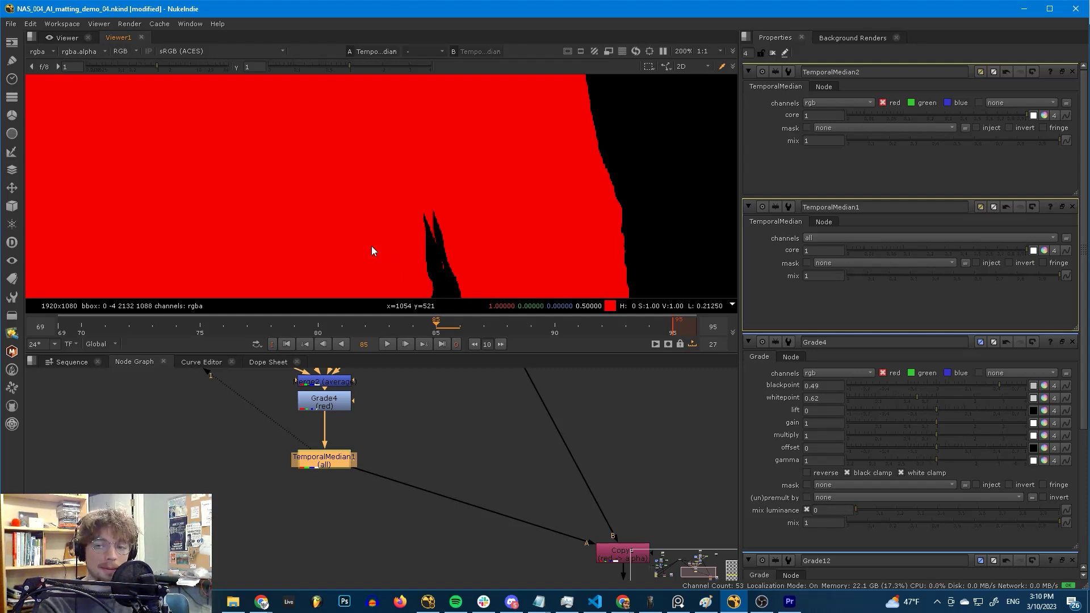
- Reselect TemporalMedian1, fit the whole matte in the viewer, and pan toward the other branch
{"action": "left_click", "coordinate": [357, 424]}
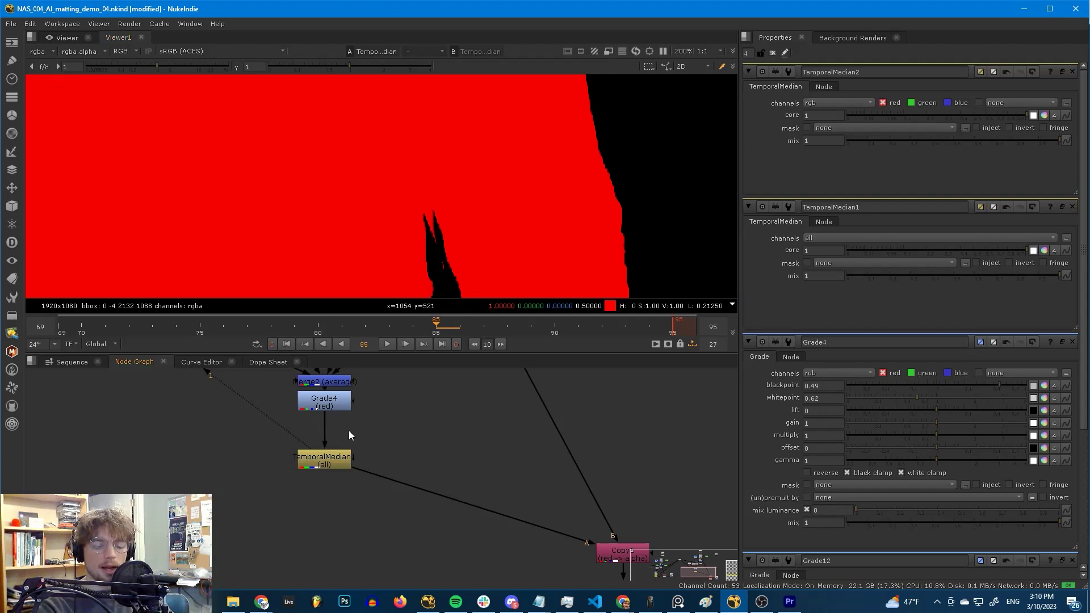
{"action": "left_click", "coordinate": [310, 464]}
{"action": "middle_click_drag", "start_coordinate": [246, 440], "coordinate": [318, 485]}
{"action": "scroll", "coordinate": [442, 225], "scroll_direction": "down", "scroll_amount": 2}
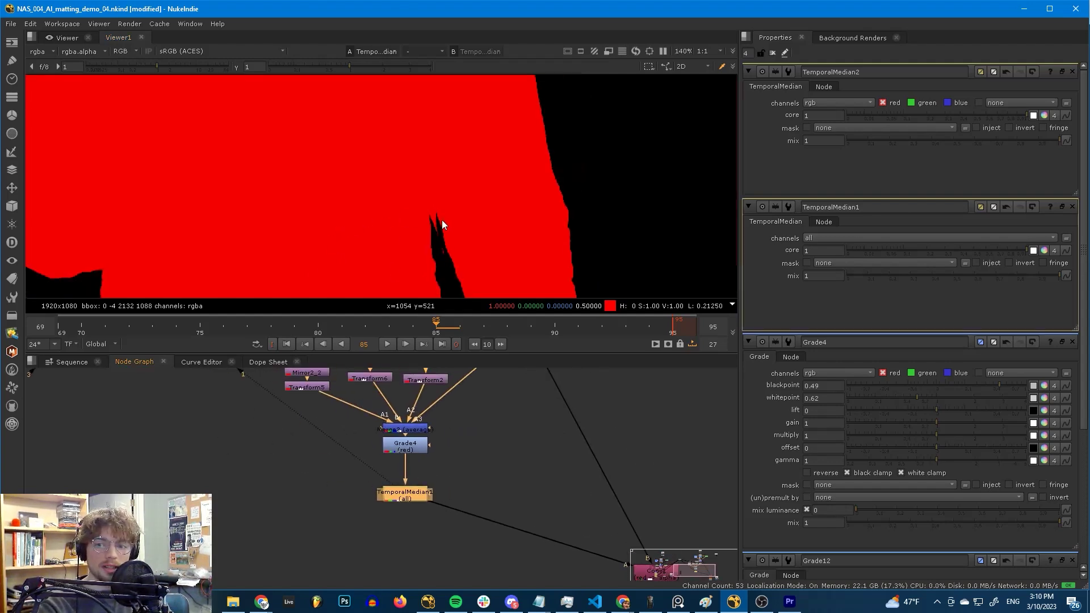
{"action": "scroll", "coordinate": [411, 178], "scroll_direction": "down", "scroll_amount": 4}
{"action": "key", "text": "o"}
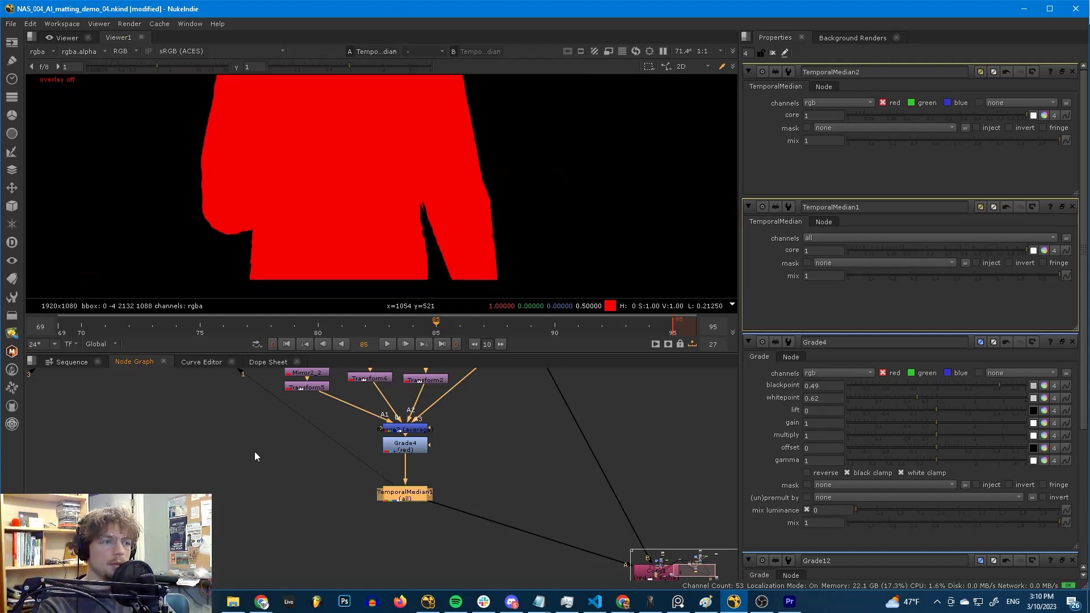
{"action": "middle_click_drag", "start_coordinate": [129, 436], "coordinate": [511, 509]}
- View and play Grade11, then show the last TemporalMedian node on viewer input 2
{"action": "middle_click_drag", "start_coordinate": [398, 180], "coordinate": [455, 239]}
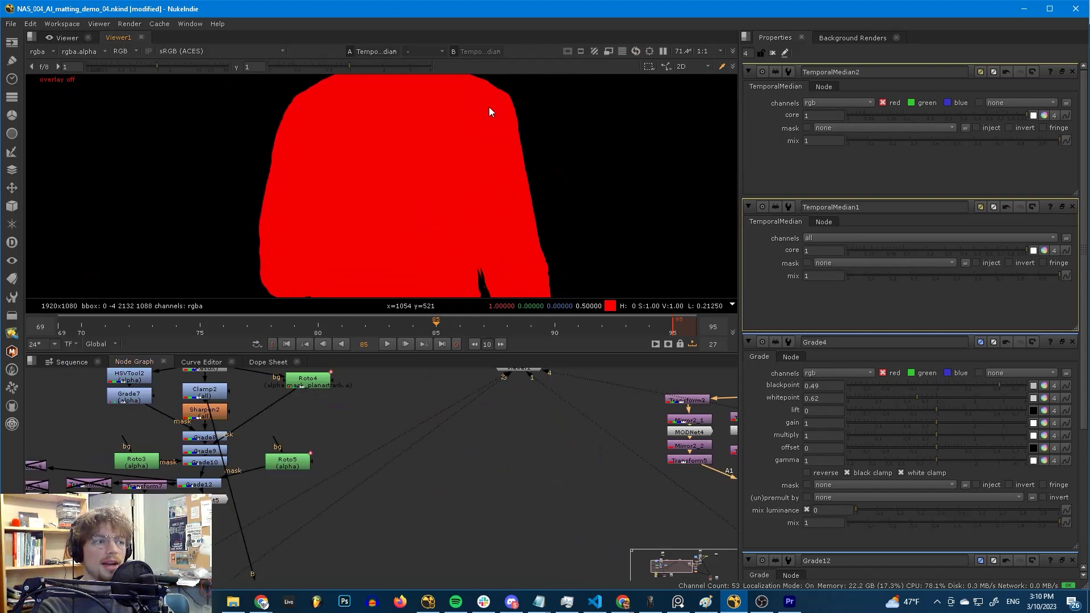
{"action": "middle_click_drag", "start_coordinate": [349, 462], "coordinate": [387, 415]}
{"action": "key", "text": "1"}
{"action": "scroll", "coordinate": [389, 234], "scroll_direction": "up", "scroll_amount": 1}
{"action": "key", "text": "l"}
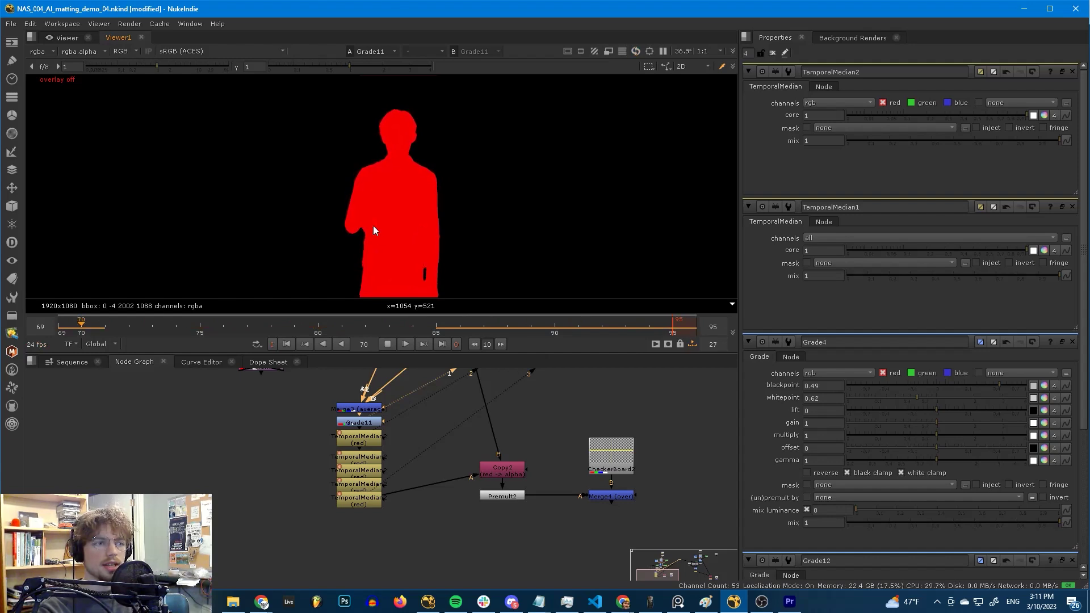
{"action": "left_click", "coordinate": [351, 441]}
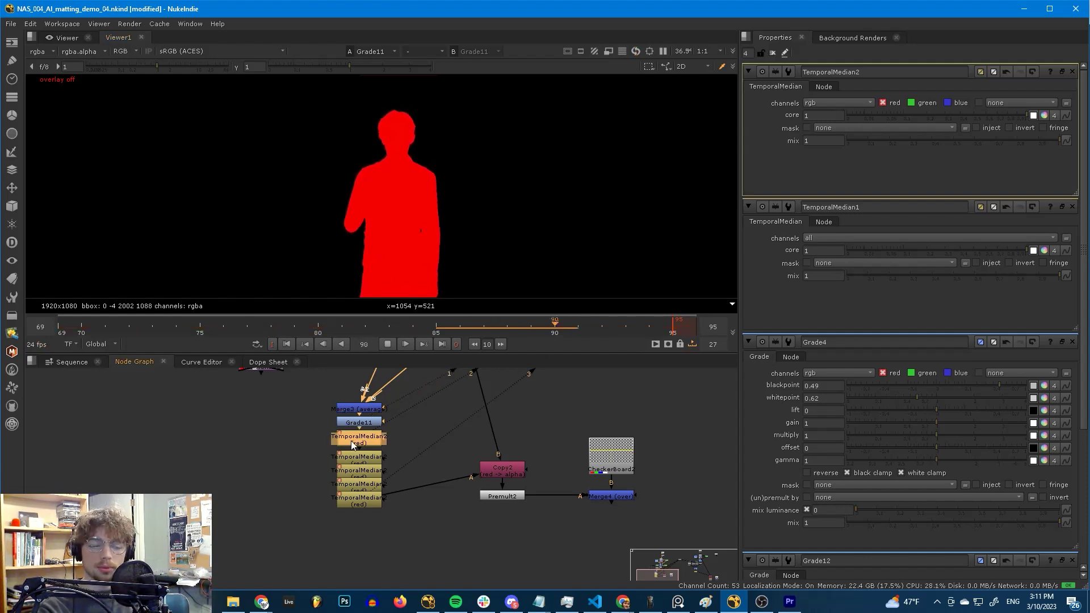
{"action": "key", "text": "2"}
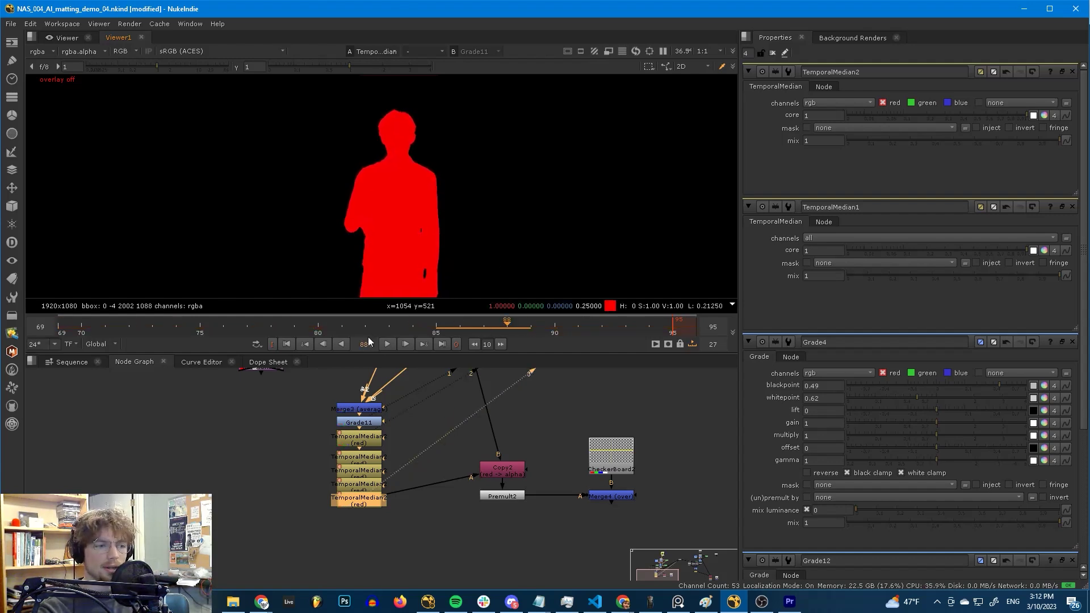
- At frame 79 view the Merge4 checkerboard composite, inspect the shirt edge, then fit and play
{"action": "left_click", "coordinate": [257, 336]}
{"action": "key", "text": "Right"}
{"action": "left_click", "coordinate": [605, 498], "text": "ctrl"}
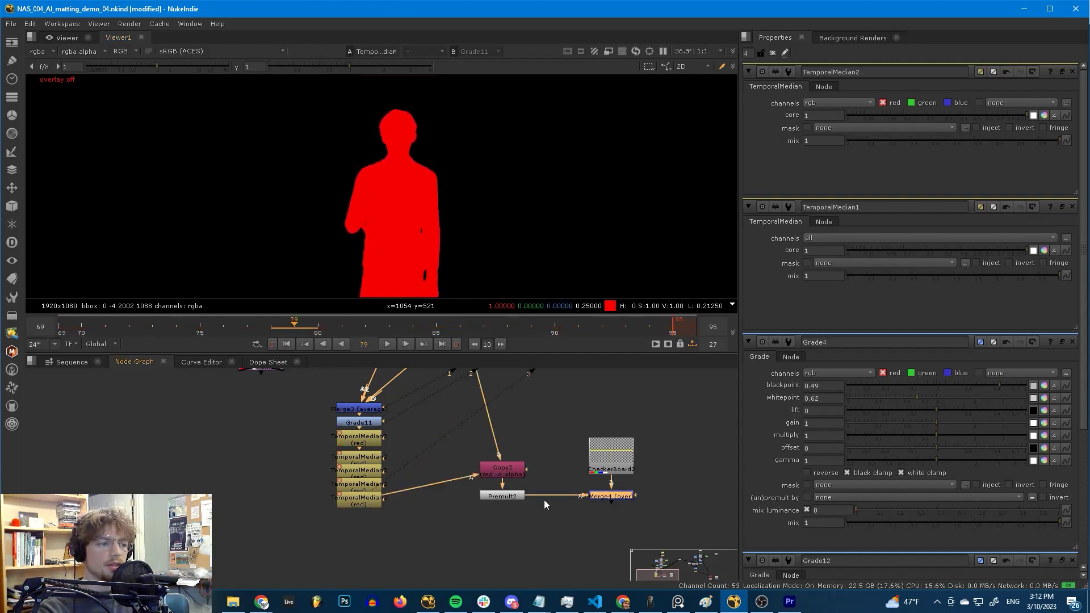
{"action": "key", "text": "1"}
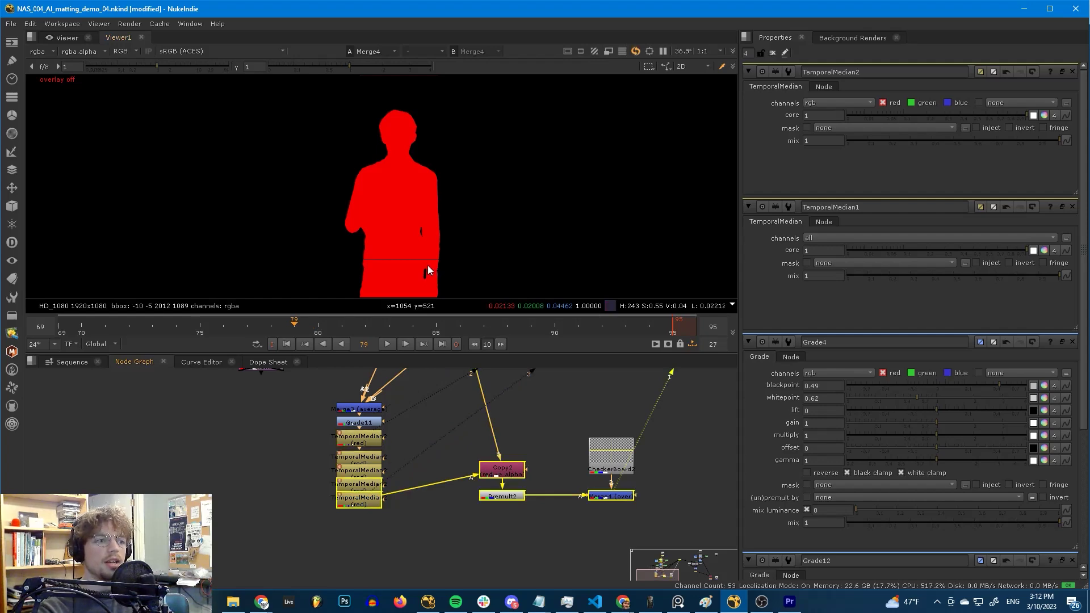
{"action": "scroll", "coordinate": [428, 265], "scroll_direction": "up", "scroll_amount": 7}
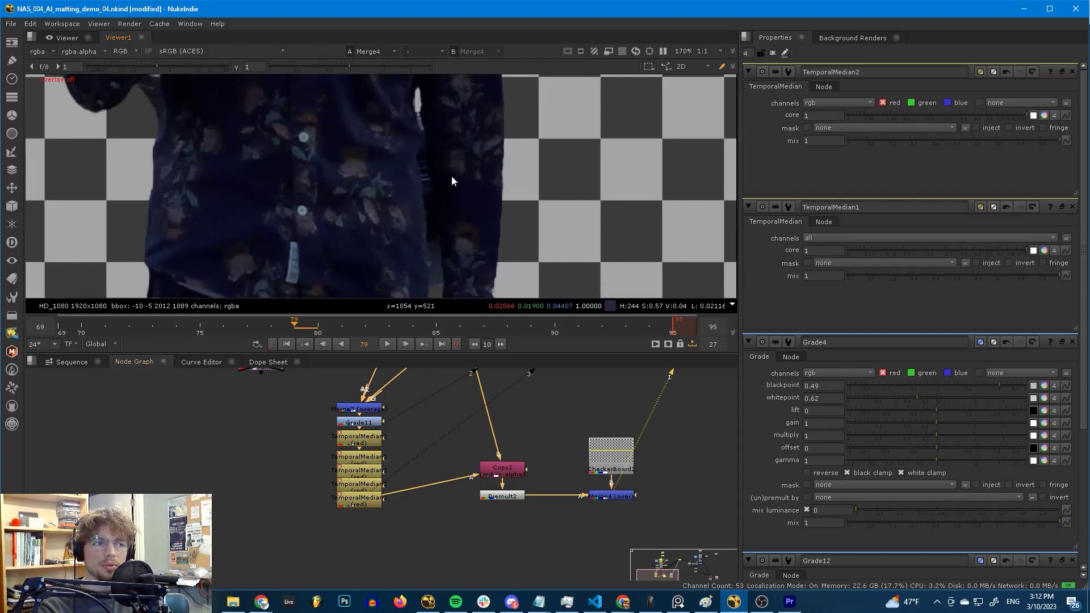
{"action": "middle_click_drag", "start_coordinate": [438, 180], "coordinate": [426, 249]}
{"action": "scroll", "coordinate": [284, 169], "scroll_direction": "up", "scroll_amount": 2}
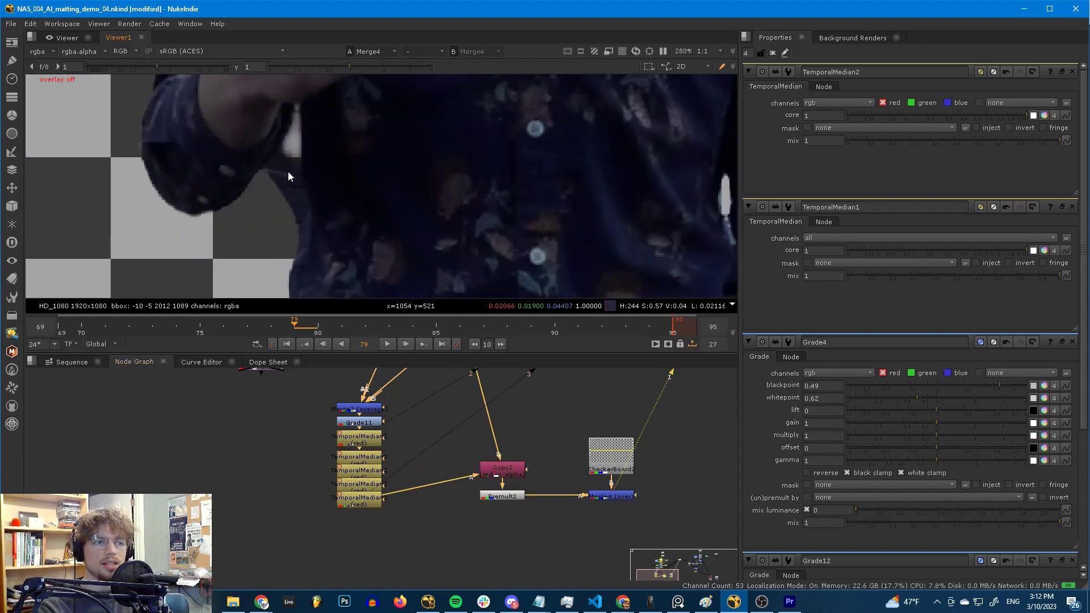
{"action": "key", "text": "f"}
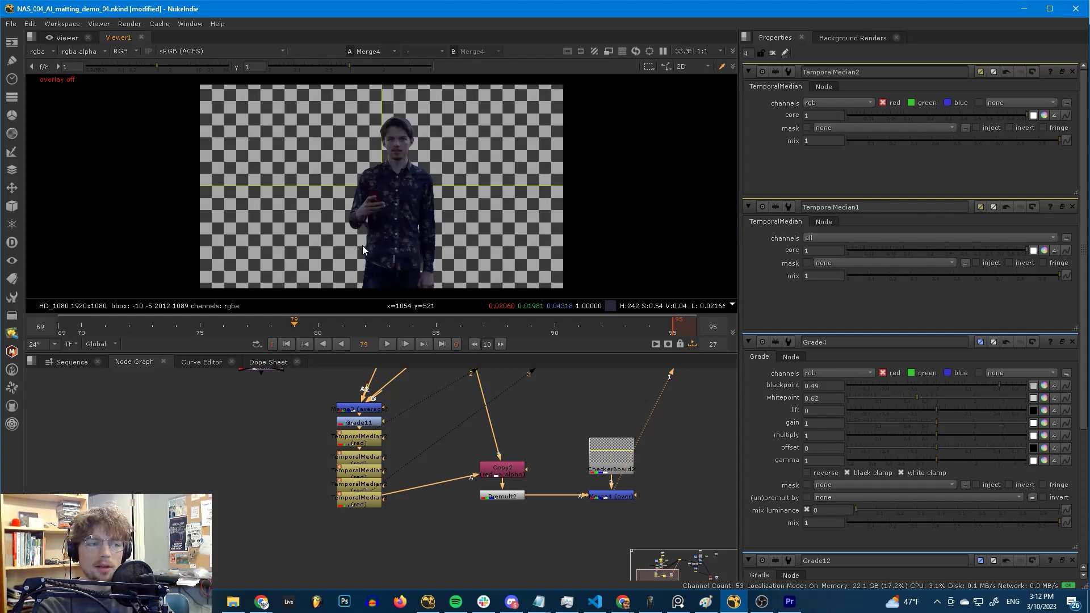
{"action": "key", "text": "l"}
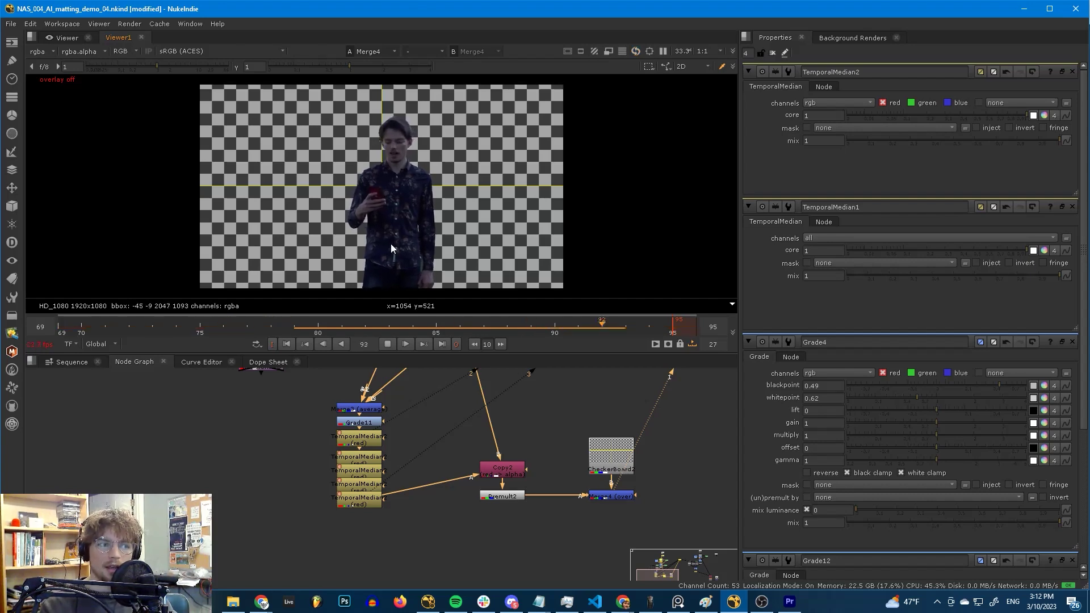
- Disable the five TemporalMedian nodes to compare, then re-enable them
{"action": "left_click_drag", "start_coordinate": [424, 545], "coordinate": [322, 429]}
{"action": "key", "text": "d"}
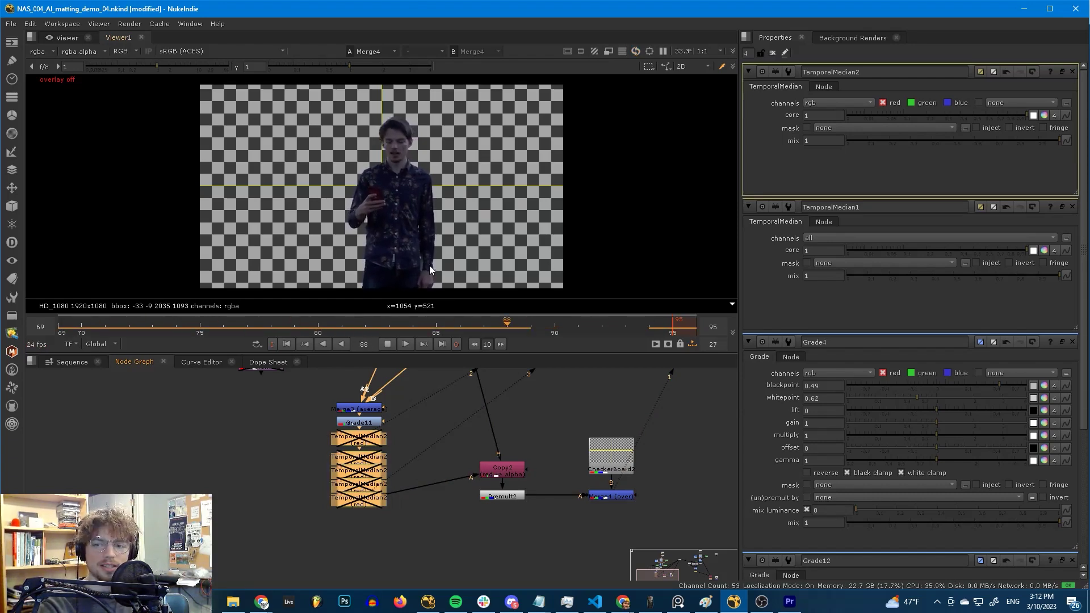
{"action": "left_click_drag", "start_coordinate": [294, 534], "coordinate": [413, 429]}
{"action": "key", "text": "d"}
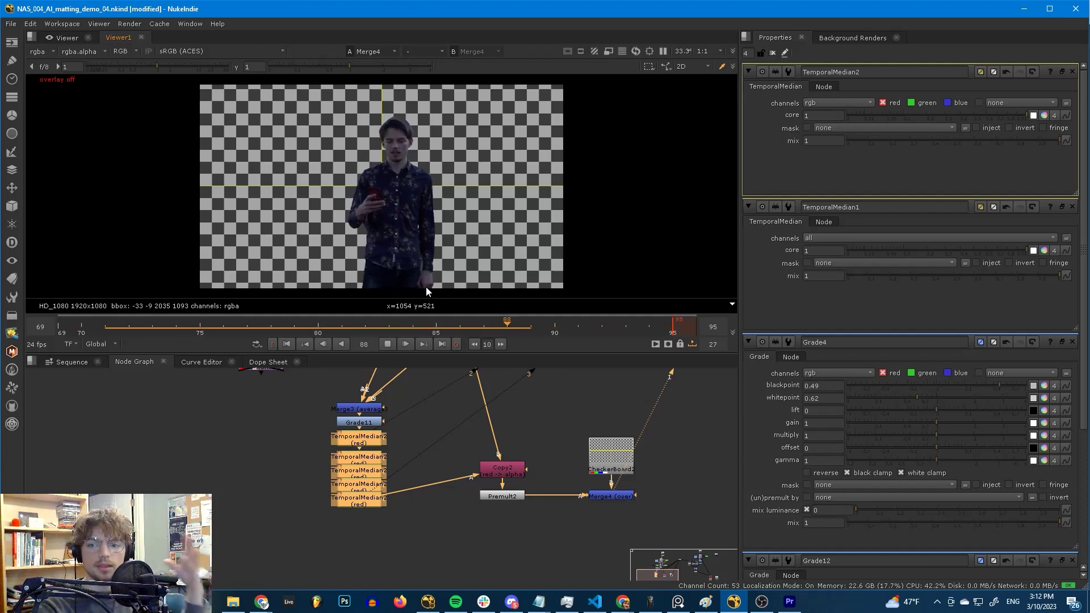
{"action": "left_click", "coordinate": [421, 423]}
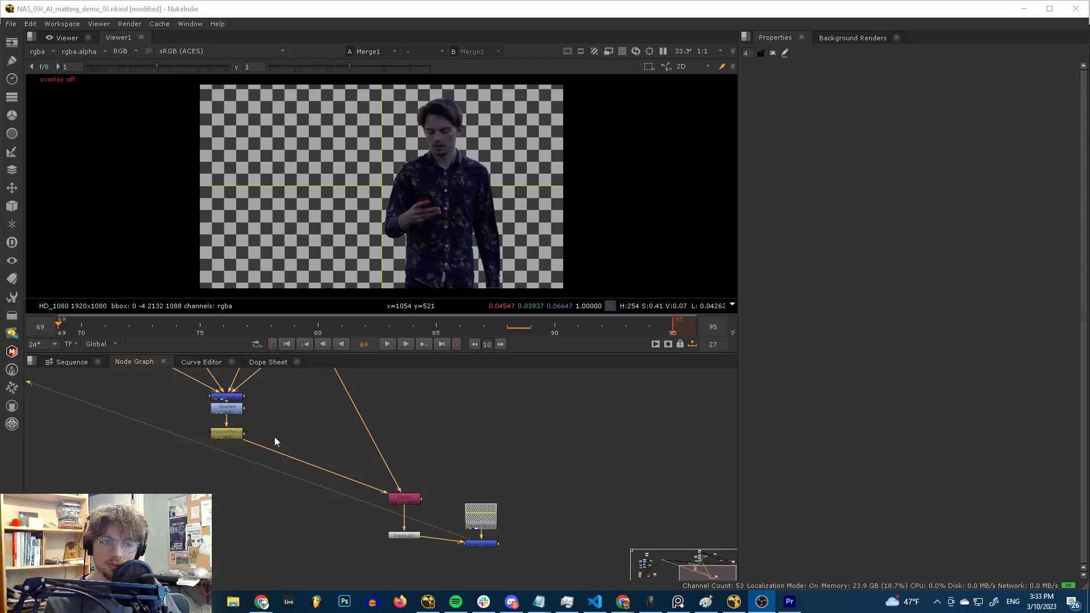
- Add a Blur node after TemporalMedian and set its size to 4.2
{"action": "left_click", "coordinate": [427, 193]}
{"action": "left_click", "coordinate": [230, 434]}
{"action": "scroll", "coordinate": [406, 168], "scroll_direction": "up", "scroll_amount": 6}
{"action": "key", "text": "b"}
{"action": "scroll", "coordinate": [399, 158], "scroll_direction": "up", "scroll_amount": 3}
{"action": "left_click_drag", "start_coordinate": [843, 117], "coordinate": [869, 115]}
{"action": "scroll", "coordinate": [370, 164], "scroll_direction": "up", "scroll_amount": 1}
- Insert a Dilate node below Blur1 with size -0.9 to erode the matte
{"action": "middle_click_drag", "start_coordinate": [370, 159], "coordinate": [344, 202]}
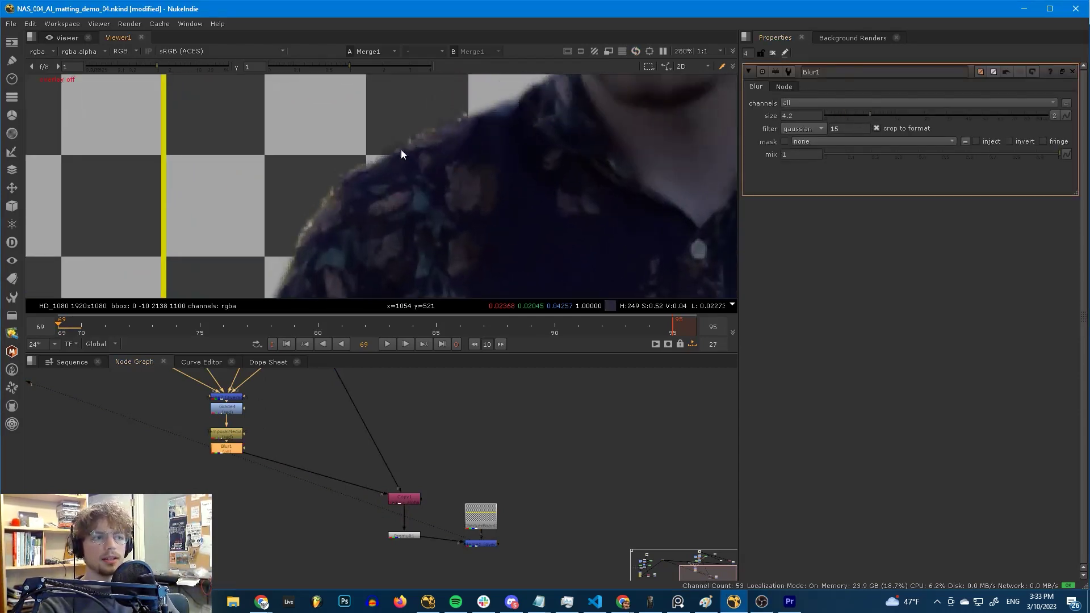
{"action": "key", "text": "Tab"}
{"action": "type", "text": "dilate"}
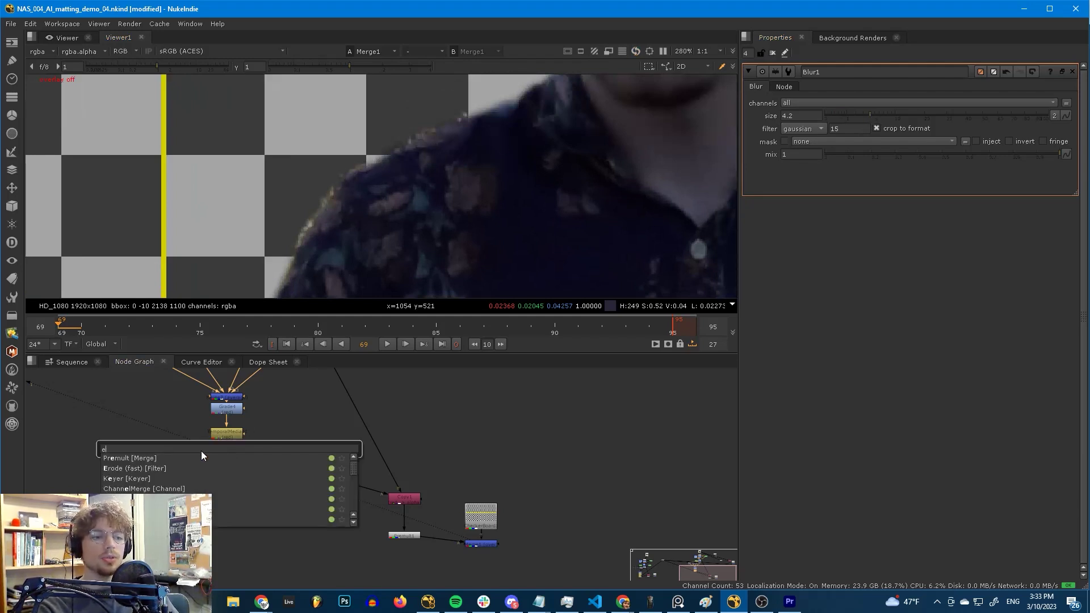
{"action": "key", "text": "Return"}
{"action": "left_click_drag", "start_coordinate": [934, 114], "coordinate": [926, 113]}
{"action": "scroll", "coordinate": [533, 157], "scroll_direction": "down", "scroll_amount": 4}
{"action": "scroll", "coordinate": [595, 176], "scroll_direction": "up", "scroll_amount": 4}
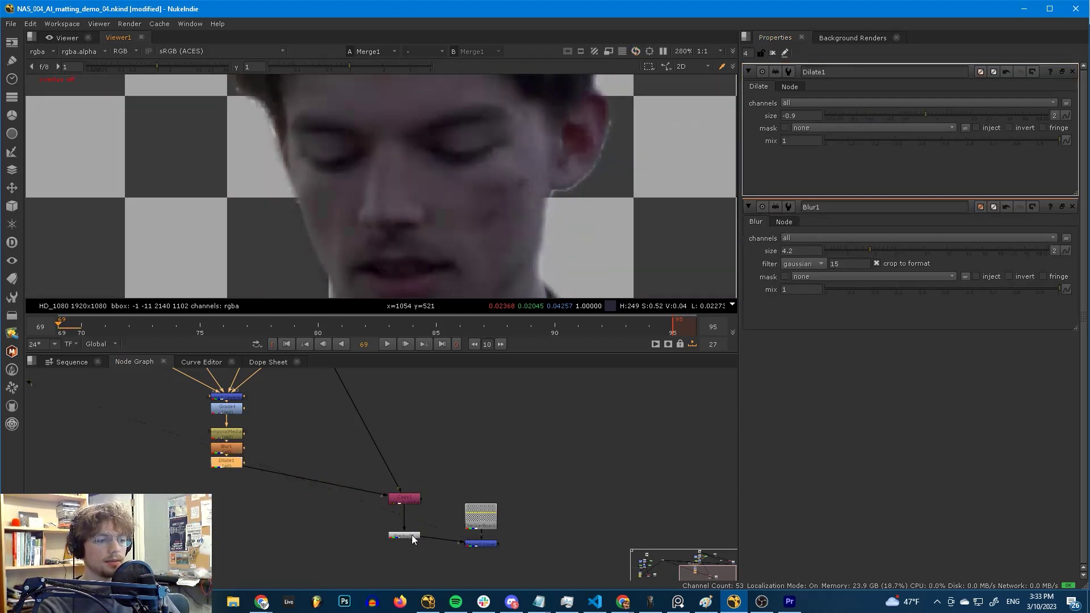
- Add an EdgeExtend node after Copy1 with Source Is Premultiplied enabled
{"action": "left_click", "coordinate": [405, 498]}
{"action": "key", "text": "Tab"}
{"action": "type", "text": "edge"}
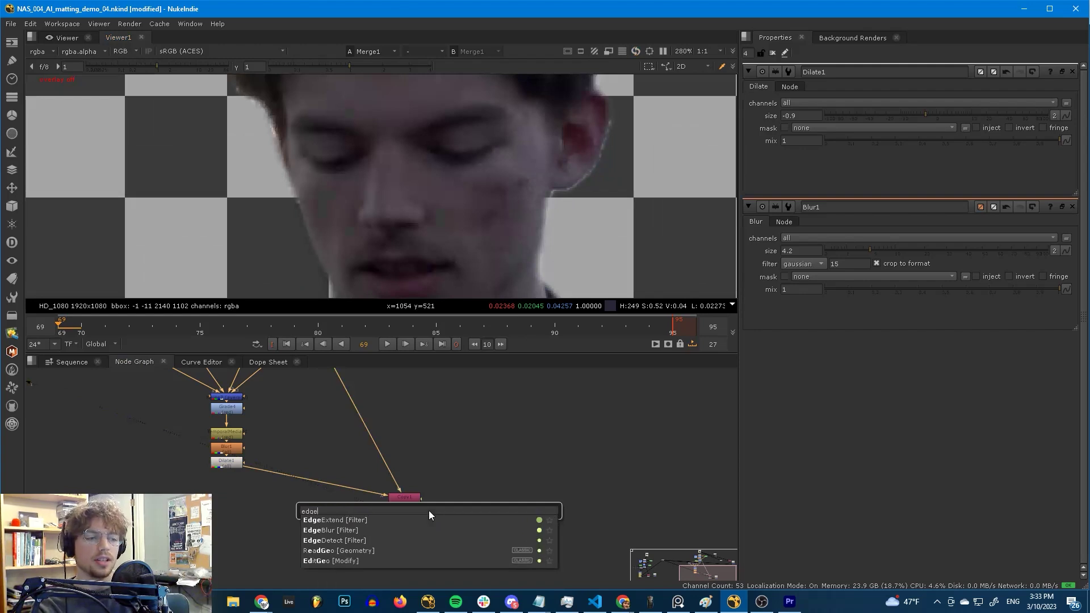
{"action": "key", "text": "Down"}
{"action": "key", "text": "Return"}
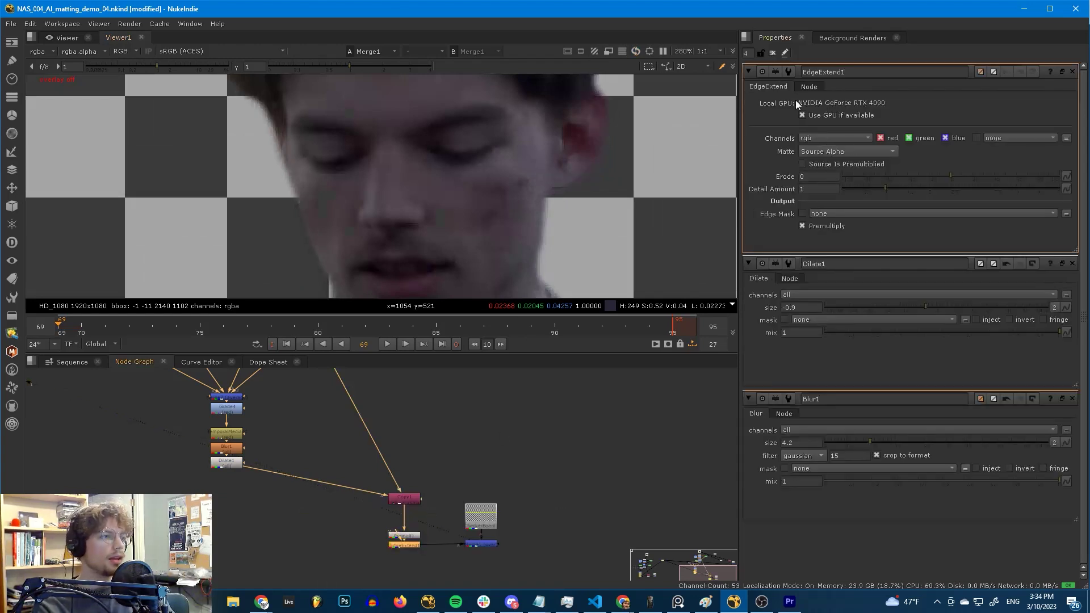
{"action": "left_click", "coordinate": [829, 163]}
{"action": "scroll", "coordinate": [543, 154], "scroll_direction": "down", "scroll_amount": 6}
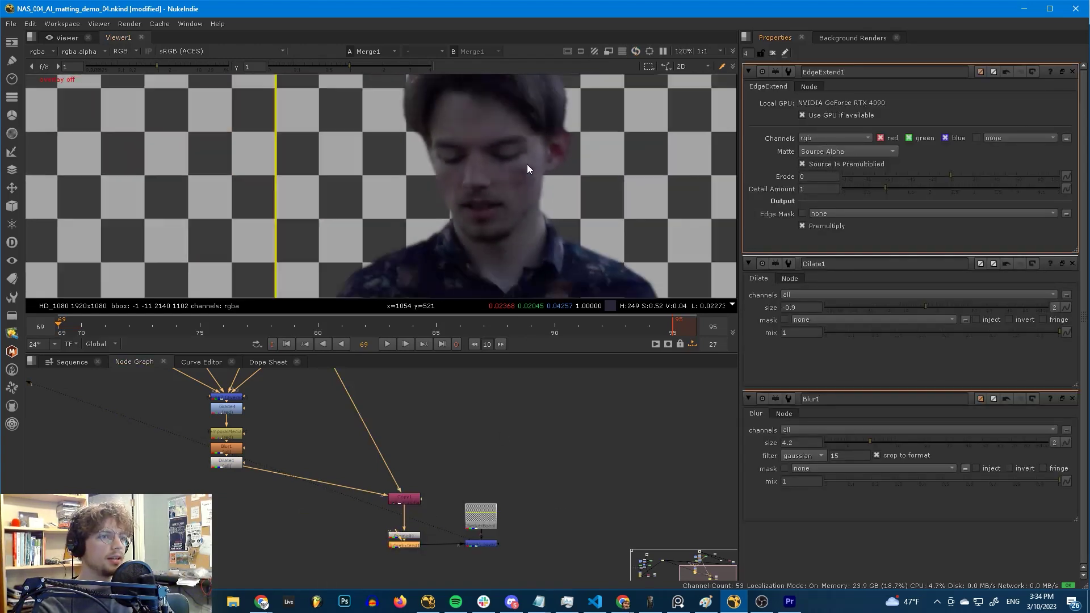
{"action": "mouse_move", "coordinate": [544, 180]}
{"action": "middle_mouse_down"}
{"action": "mouse_move", "coordinate": [544, 151]}
{"action": "mouse_move", "coordinate": [540, 169]}
{"action": "middle_mouse_up"}
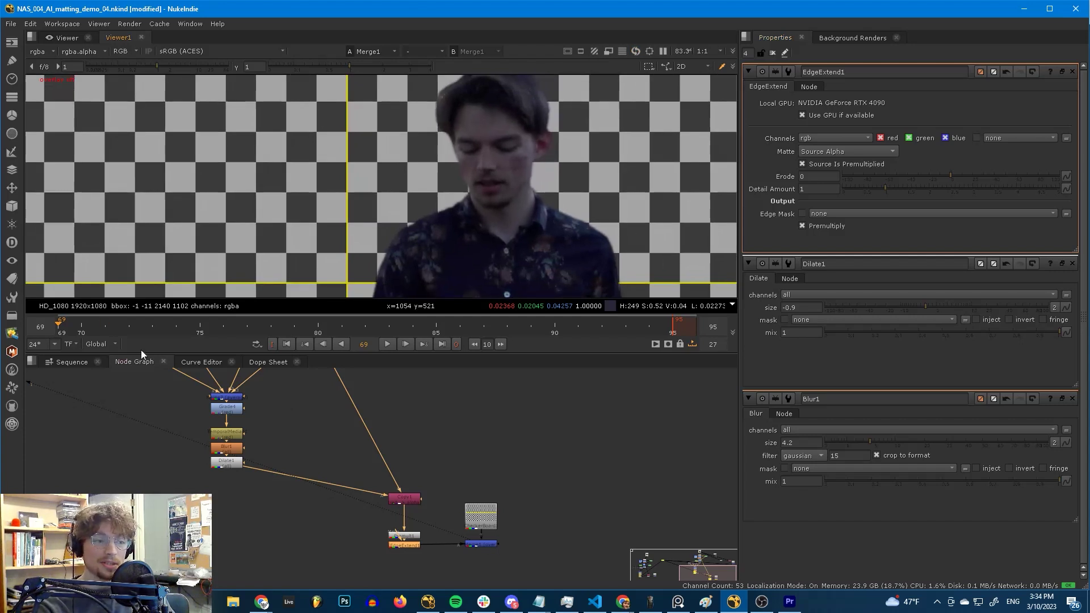
{"action": "key", "text": "space"}
{"action": "key", "text": "l"}
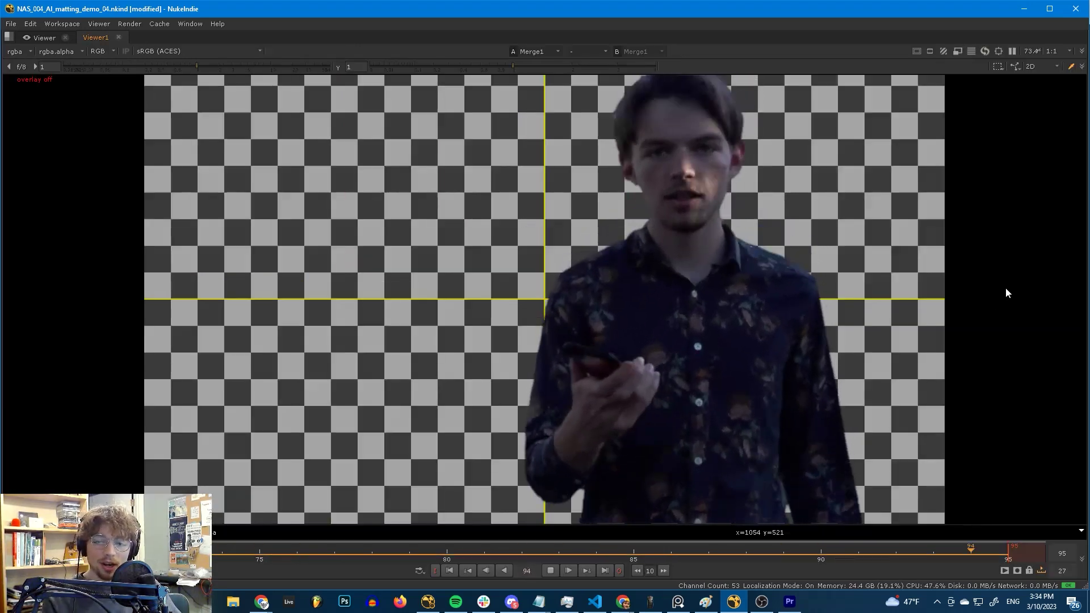
{"action": "key", "text": "5"}
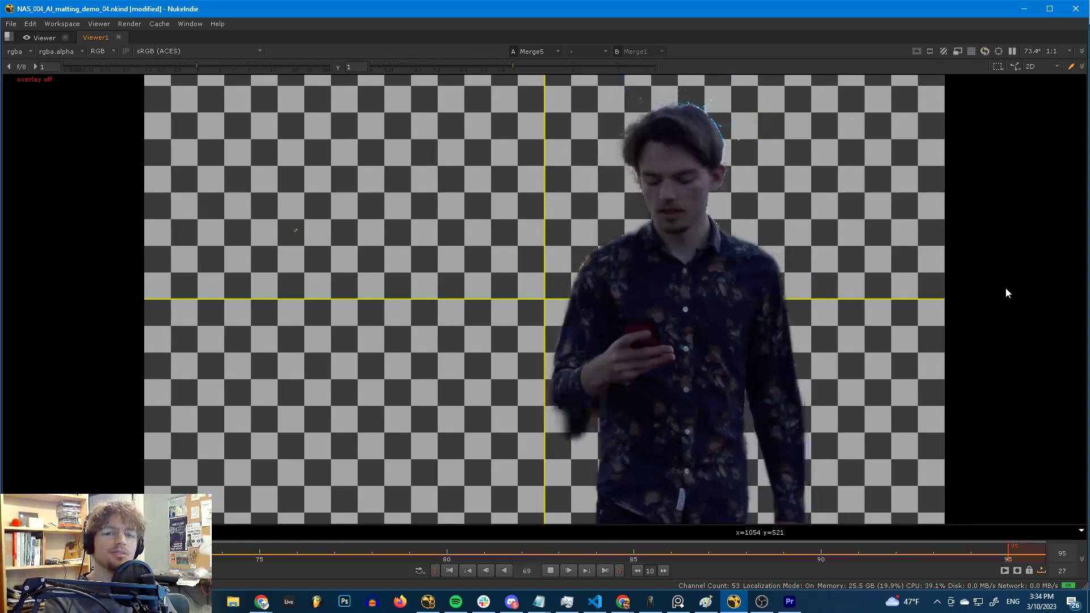
{"action": "key", "text": "1"}
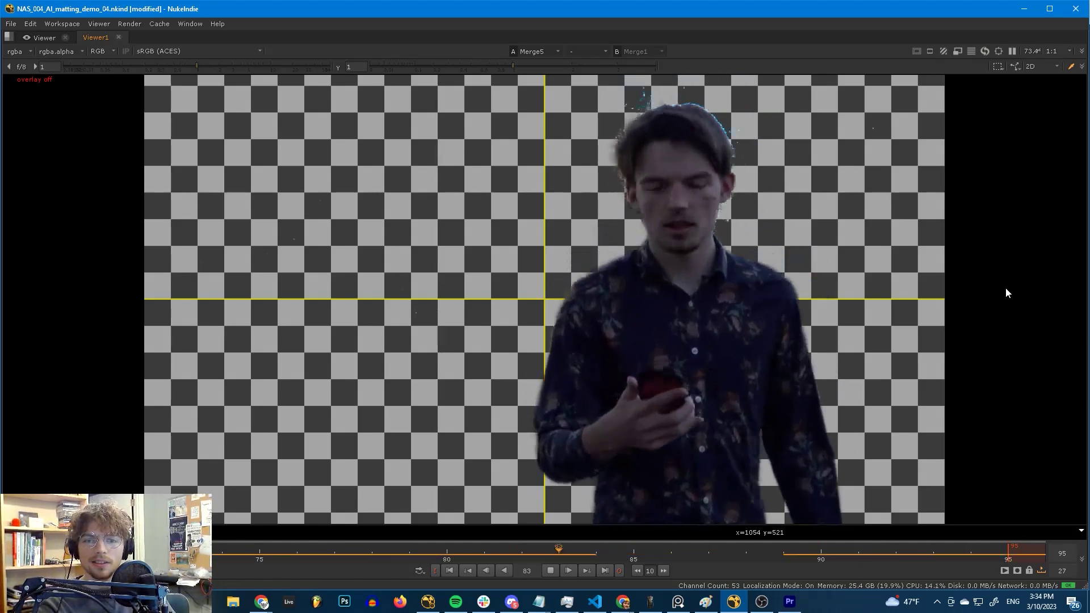
{"action": "left_click", "coordinate": [677, 551]}
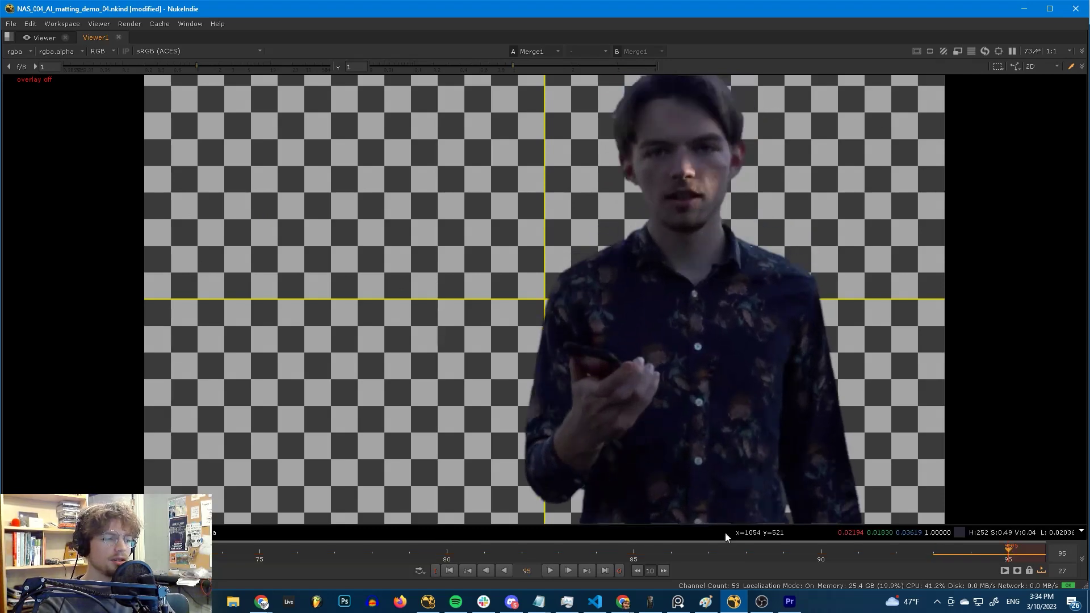
{"action": "left_click_drag", "start_coordinate": [676, 551], "coordinate": [748, 502]}
{"action": "scroll", "coordinate": [664, 165], "scroll_direction": "up", "scroll_amount": 8}
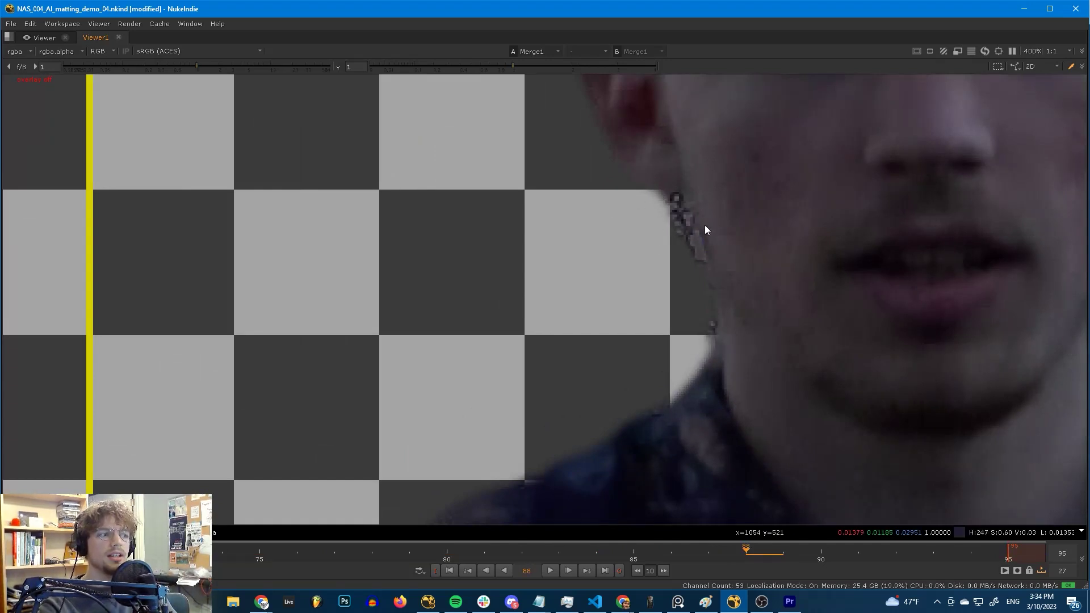
{"action": "scroll", "coordinate": [692, 194], "scroll_direction": "down", "scroll_amount": 3}
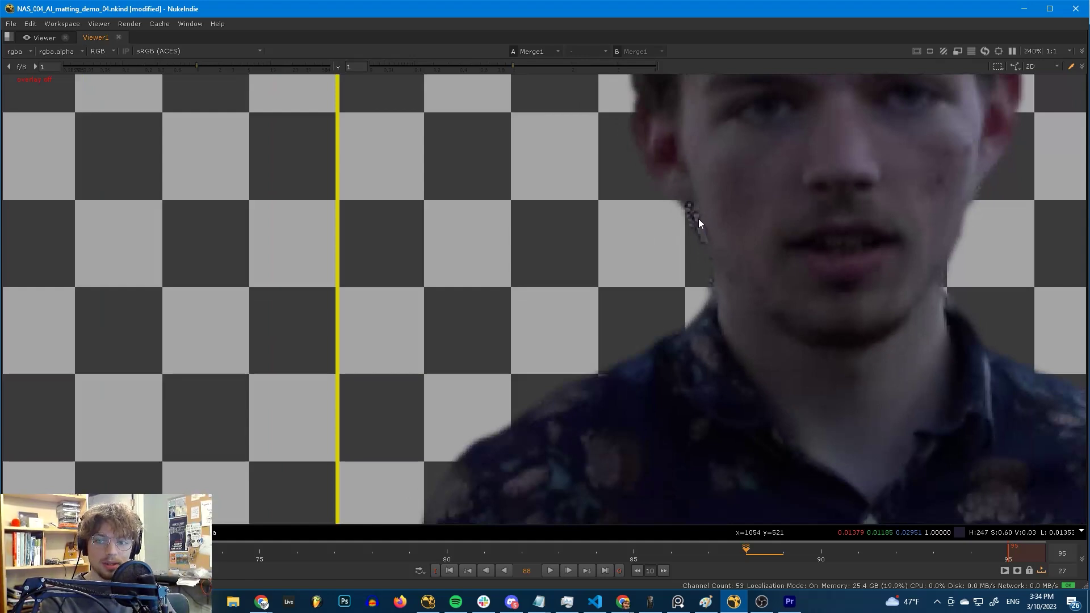
{"action": "middle_click_drag", "start_coordinate": [700, 209], "coordinate": [670, 248]}
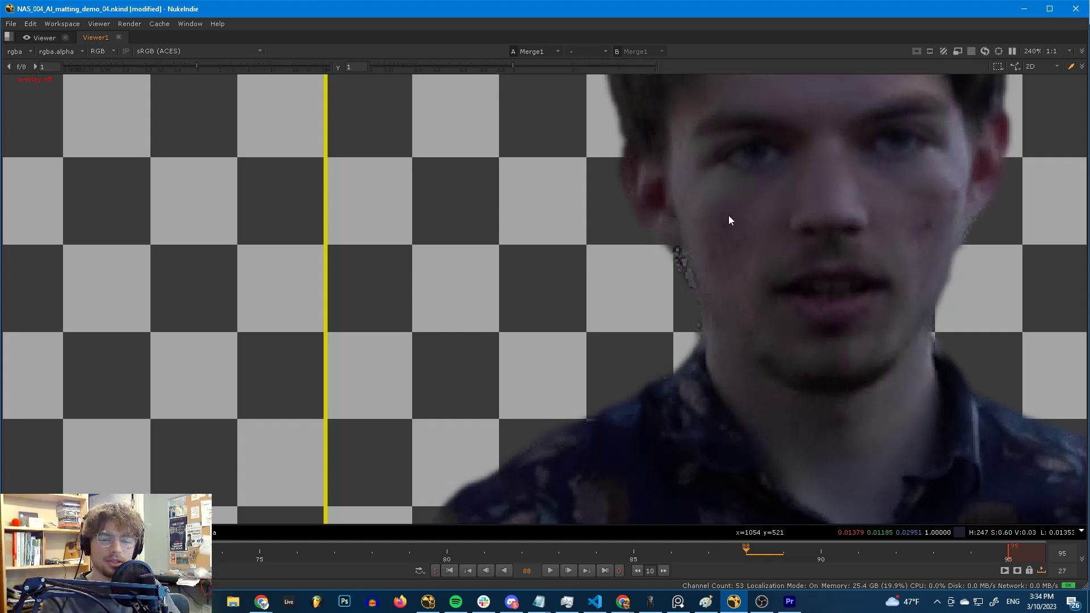
{"action": "scroll", "coordinate": [672, 267], "scroll_direction": "down", "scroll_amount": 5}
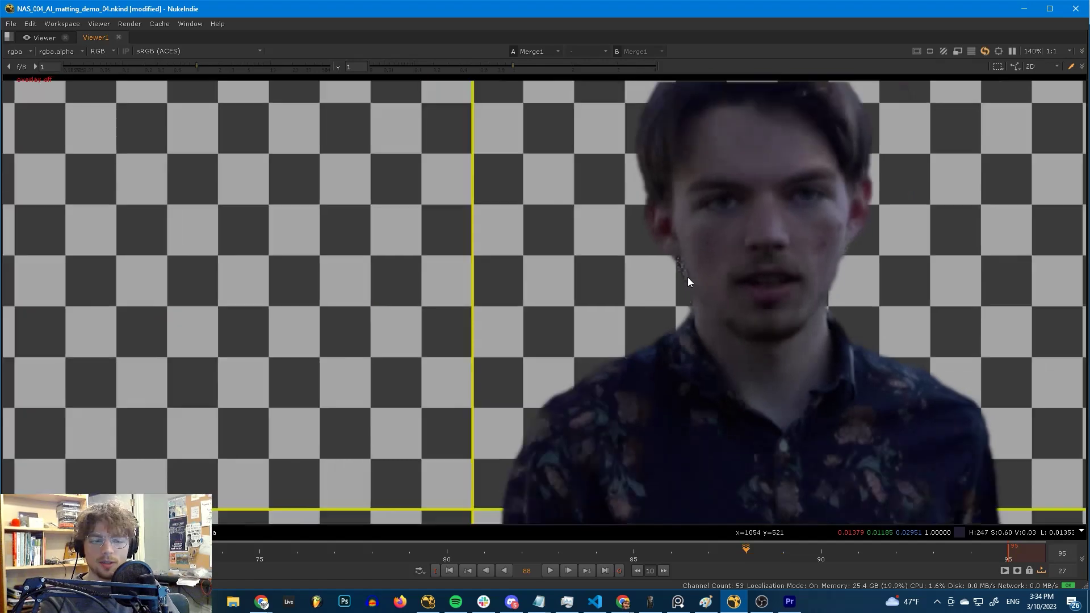
{"action": "scroll", "coordinate": [685, 278], "scroll_direction": "down", "scroll_amount": 3}
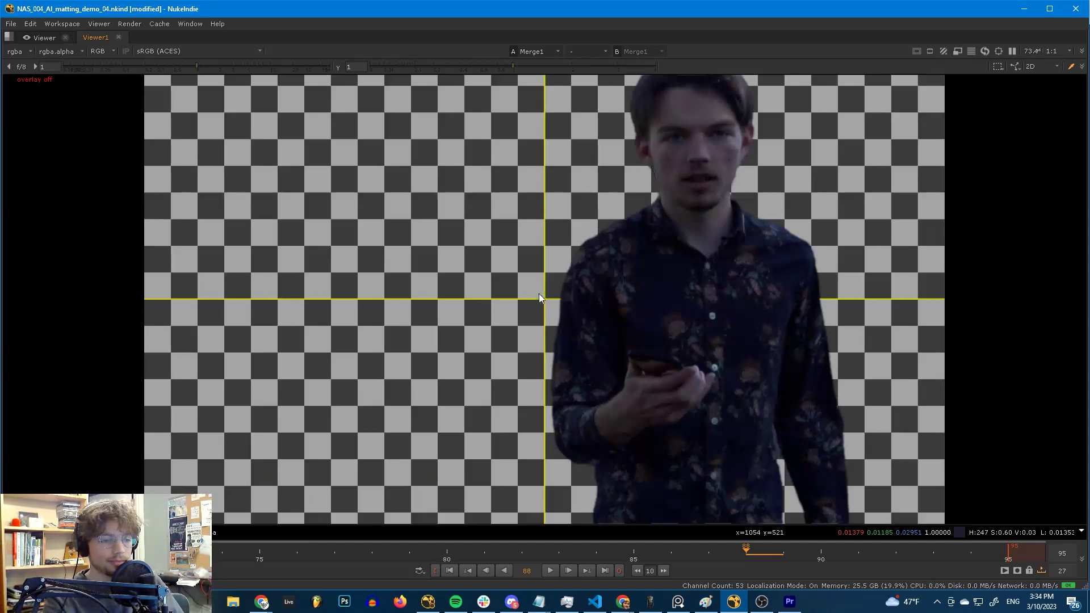
- Restore the full workspace and inspect the Denoise1, Clamp1 and Sharpen1 nodes
{"action": "key", "text": "space"}
{"action": "scroll", "coordinate": [459, 424], "scroll_direction": "up", "scroll_amount": 3}
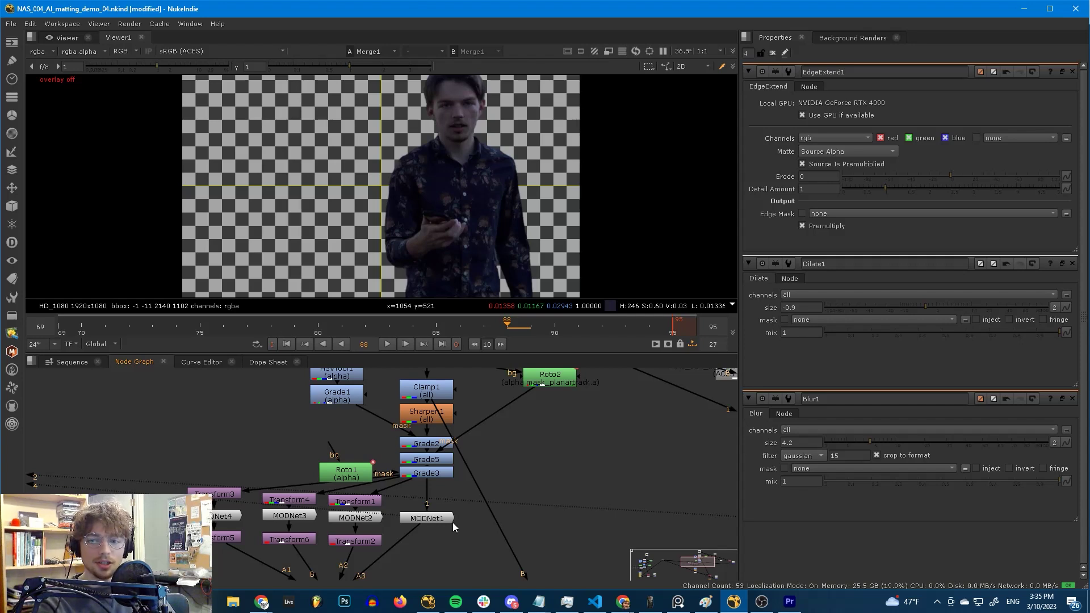
{"action": "middle_click_drag", "start_coordinate": [452, 395], "coordinate": [468, 441]}
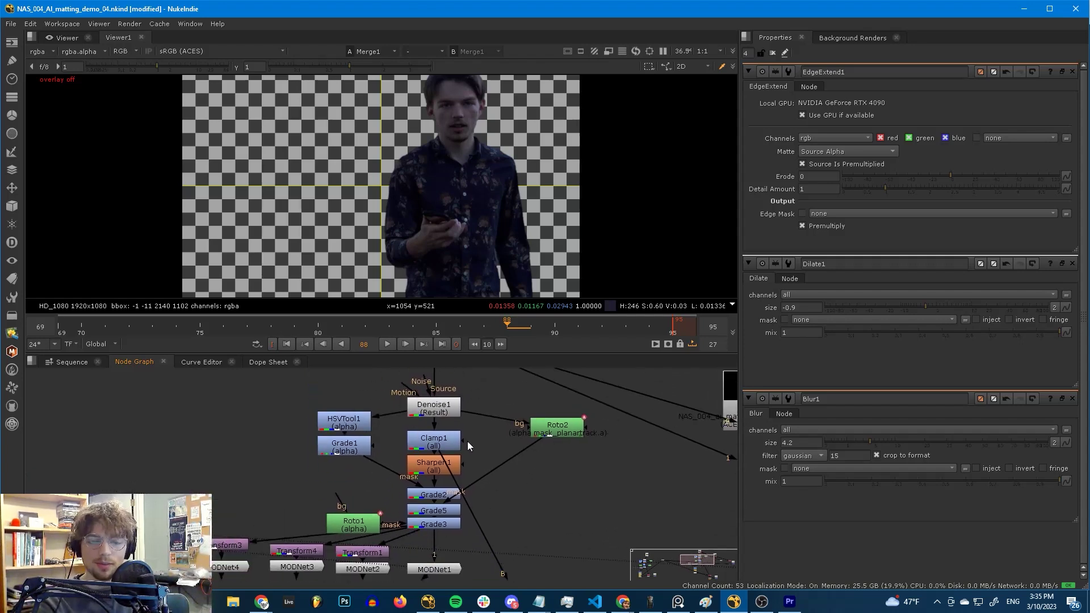
{"action": "middle_click_drag", "start_coordinate": [450, 404], "coordinate": [463, 437]}
{"action": "left_click", "coordinate": [462, 436]}
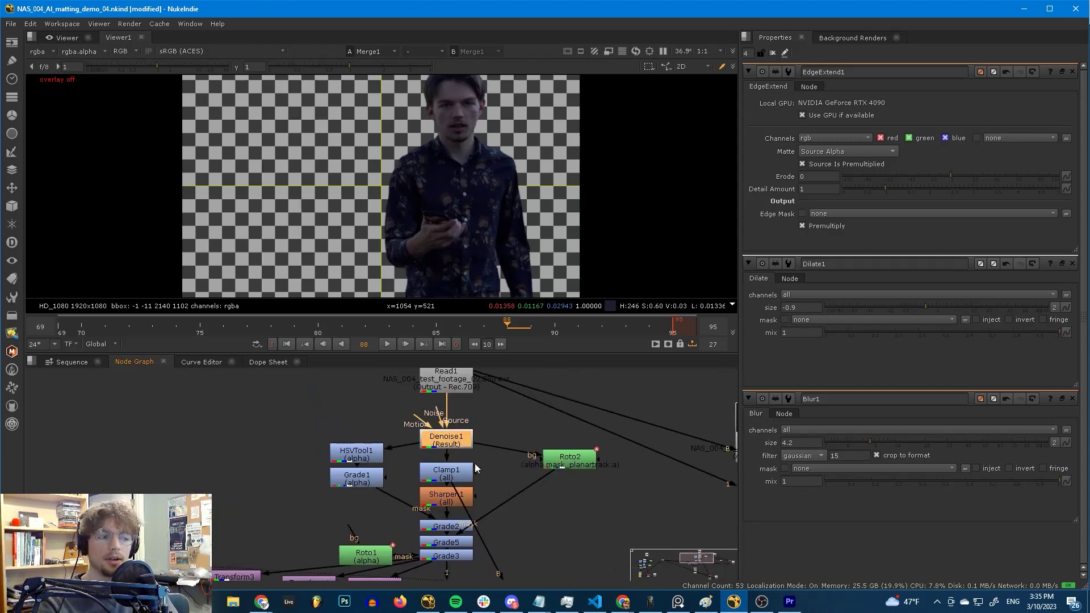
{"action": "left_click", "coordinate": [463, 480]}
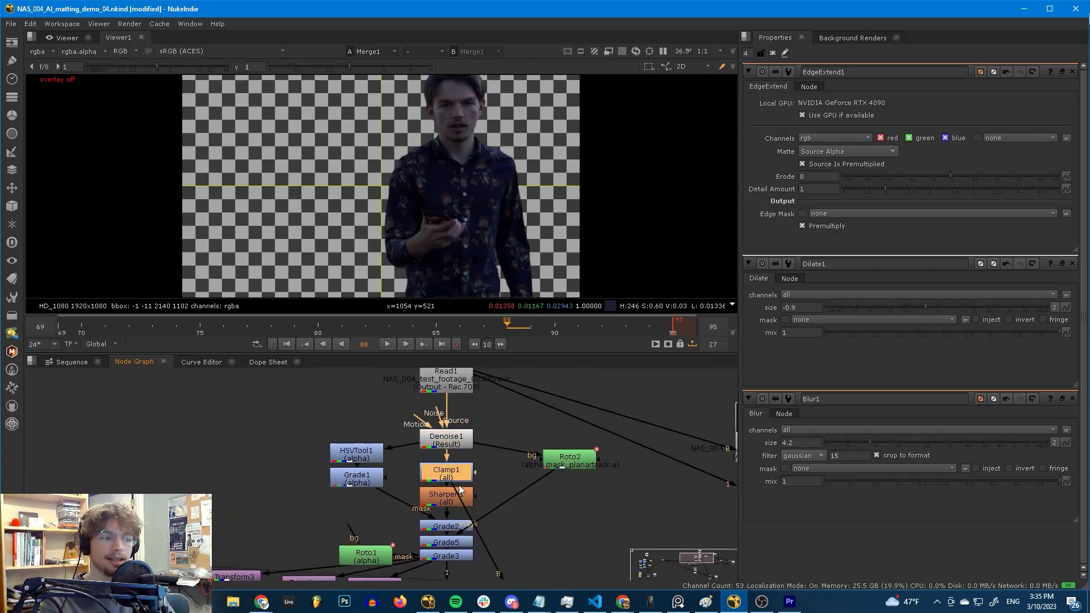
{"action": "left_click", "coordinate": [440, 502]}
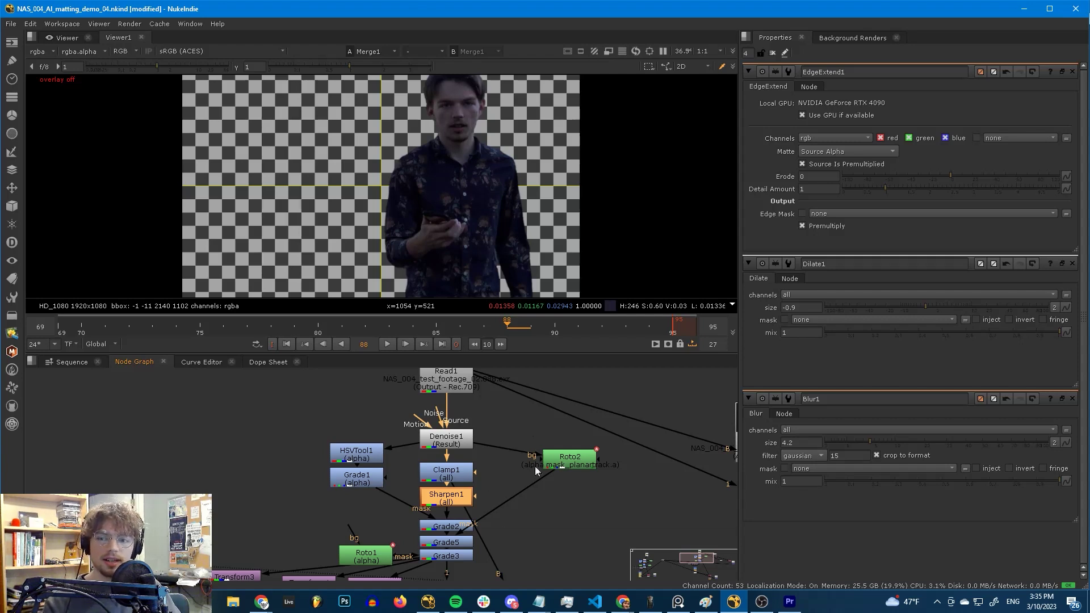
- Bring the Transform and MODNet rows into view and select MODNet1 to trace its inputs
{"action": "middle_click_drag", "start_coordinate": [558, 510], "coordinate": [547, 424]}
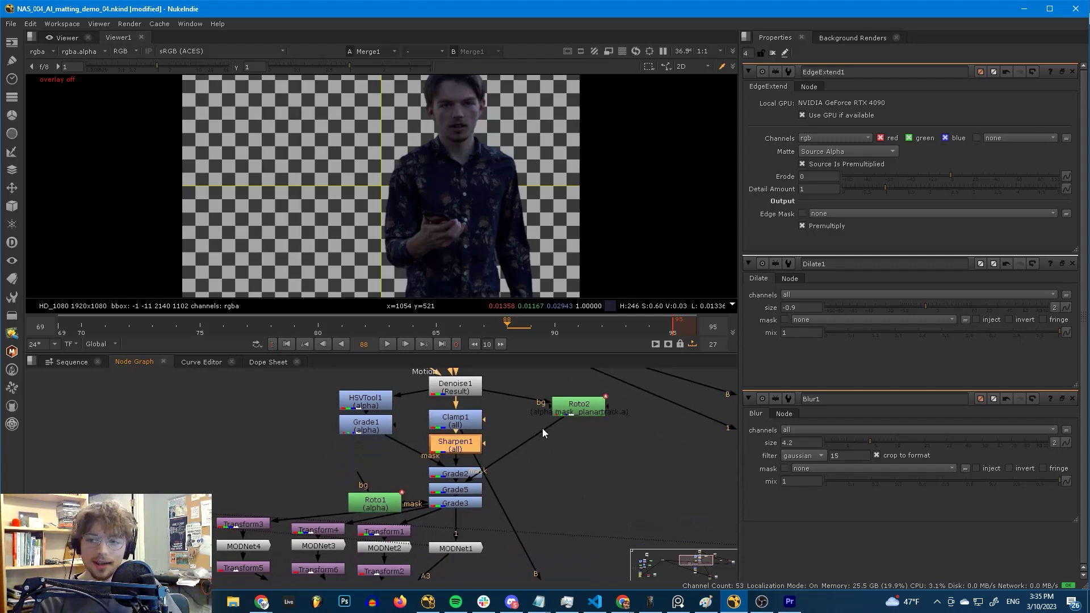
{"action": "middle_click_drag", "start_coordinate": [500, 496], "coordinate": [506, 453]}
{"action": "left_click", "coordinate": [469, 508]}
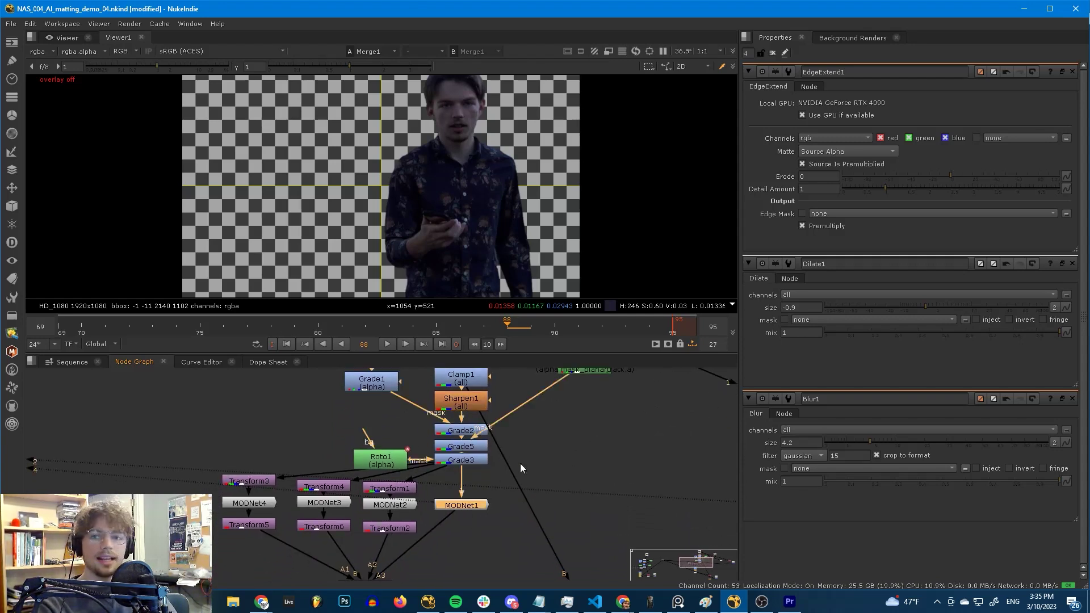
{"action": "middle_click_drag", "start_coordinate": [467, 506], "coordinate": [453, 521]}
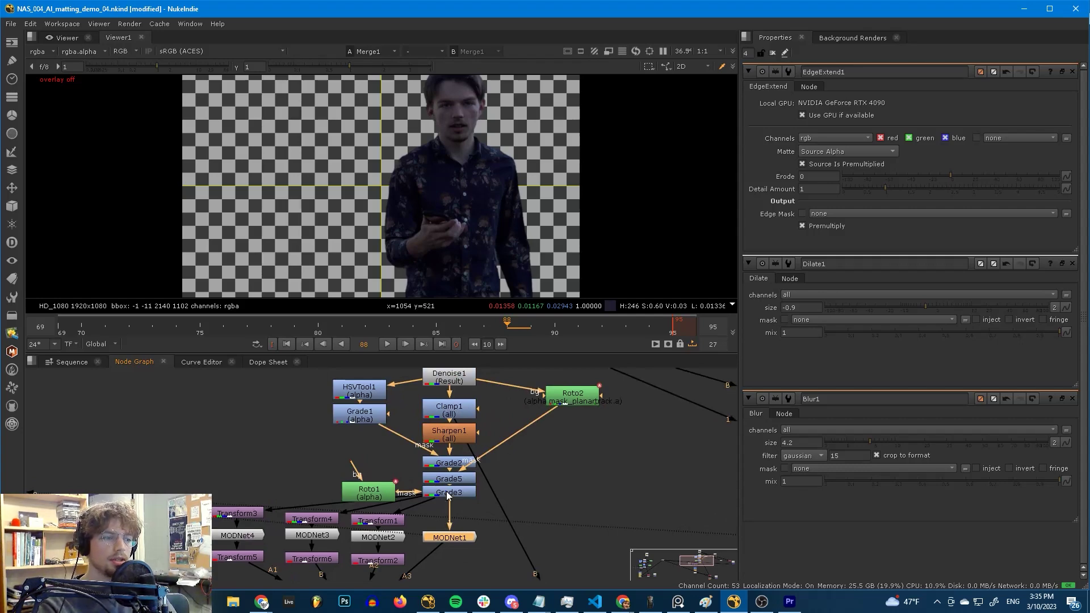
- View Grade2, Grade5 and finally Grade3 in the viewer, then close all Properties panels
{"action": "left_click", "coordinate": [458, 464]}
{"action": "key", "text": "1"}
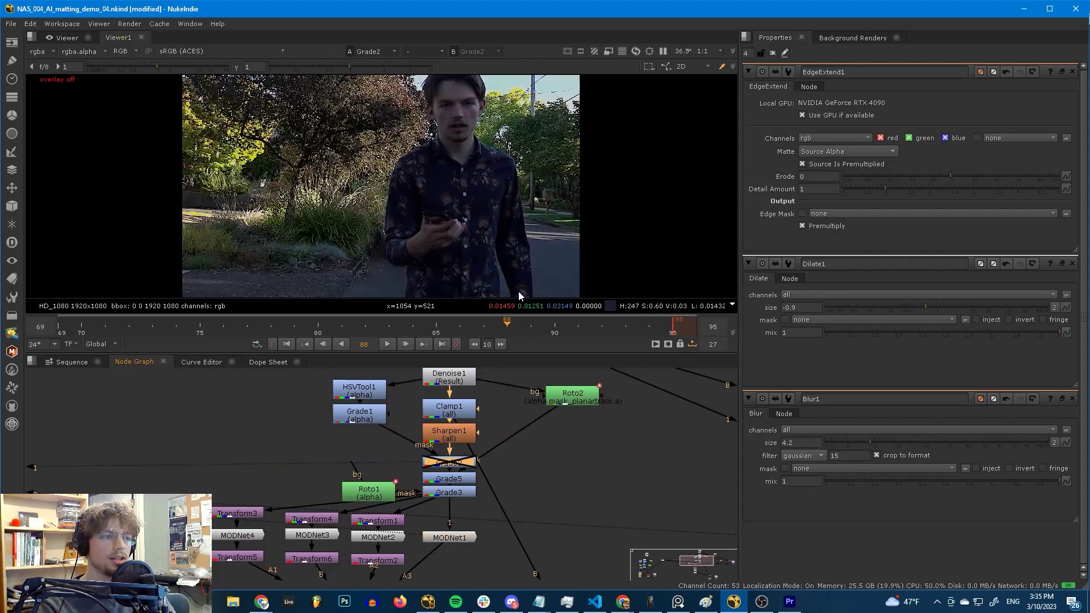
{"action": "left_click", "coordinate": [463, 481]}
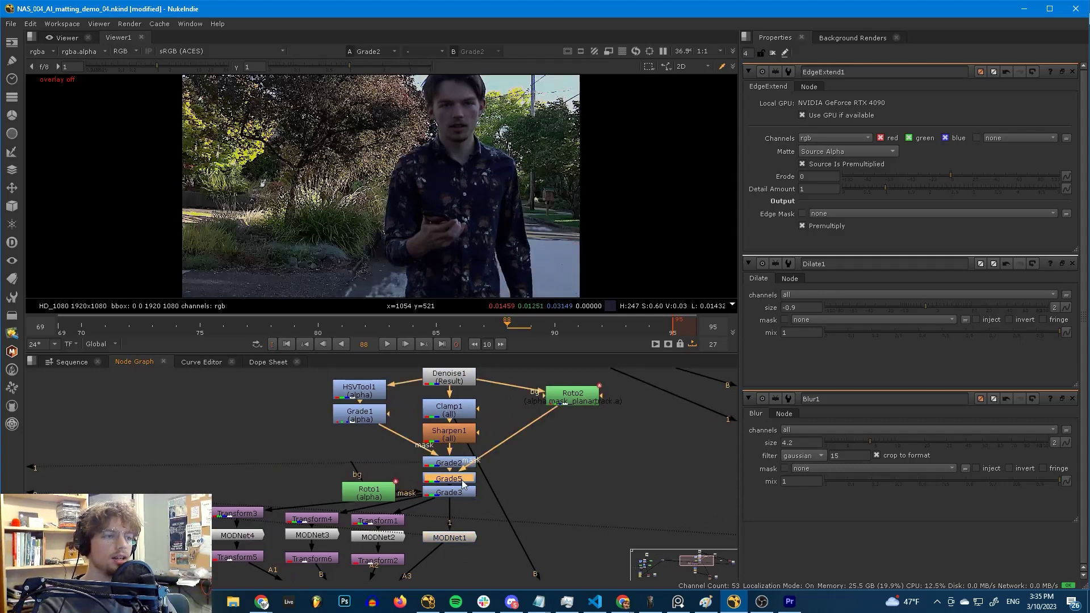
{"action": "key", "text": "1"}
{"action": "scroll", "coordinate": [376, 234], "scroll_direction": "up", "scroll_amount": 2}
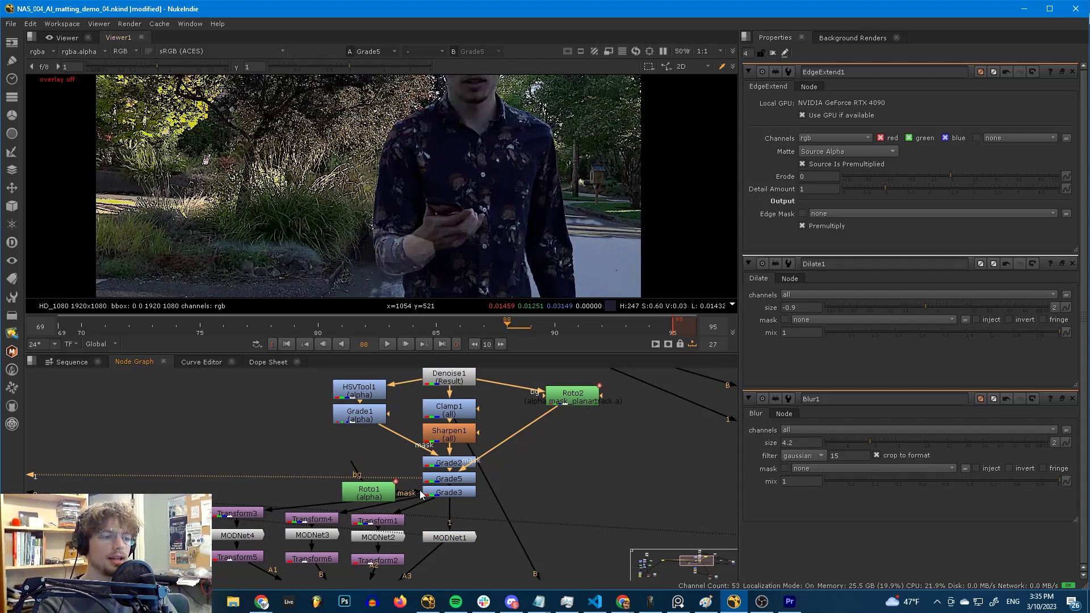
{"action": "left_click", "coordinate": [449, 493]}
{"action": "key", "text": "1"}
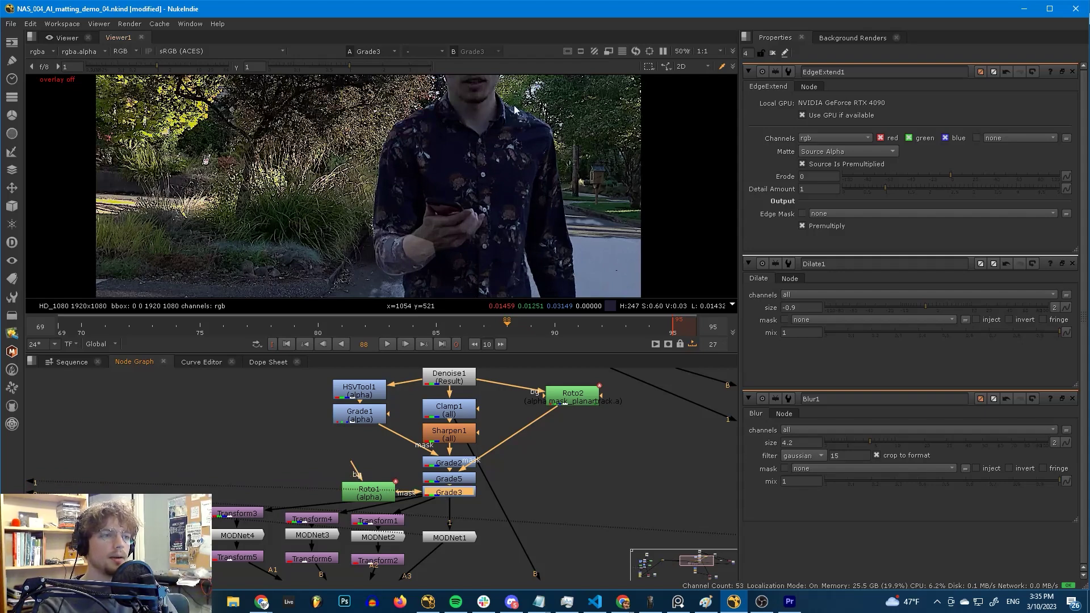
{"action": "scroll", "coordinate": [511, 139], "scroll_direction": "up", "scroll_amount": 3}
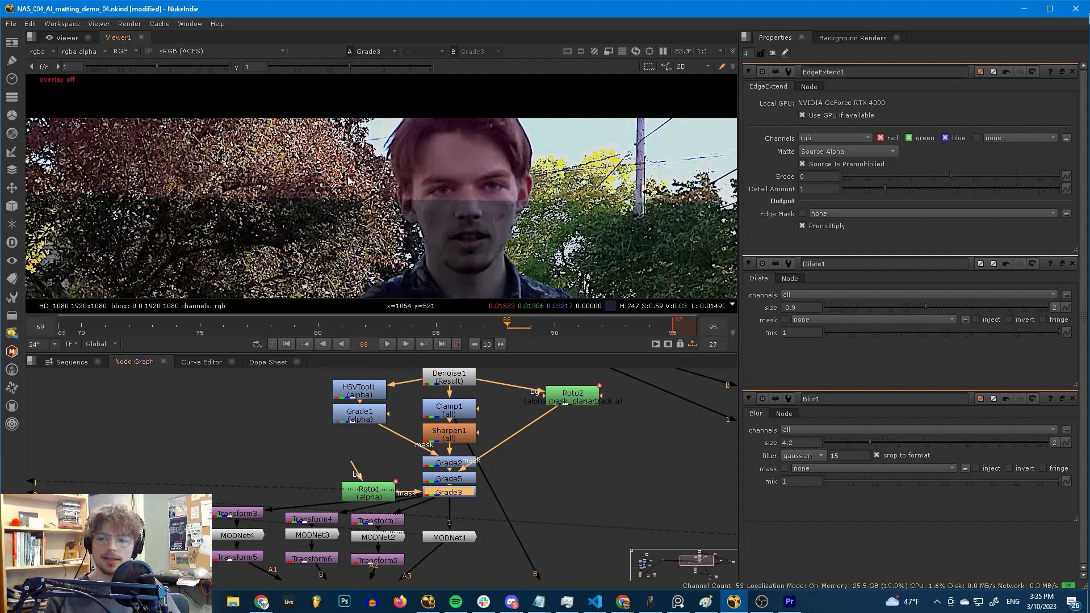
{"action": "left_click", "coordinate": [772, 53]}
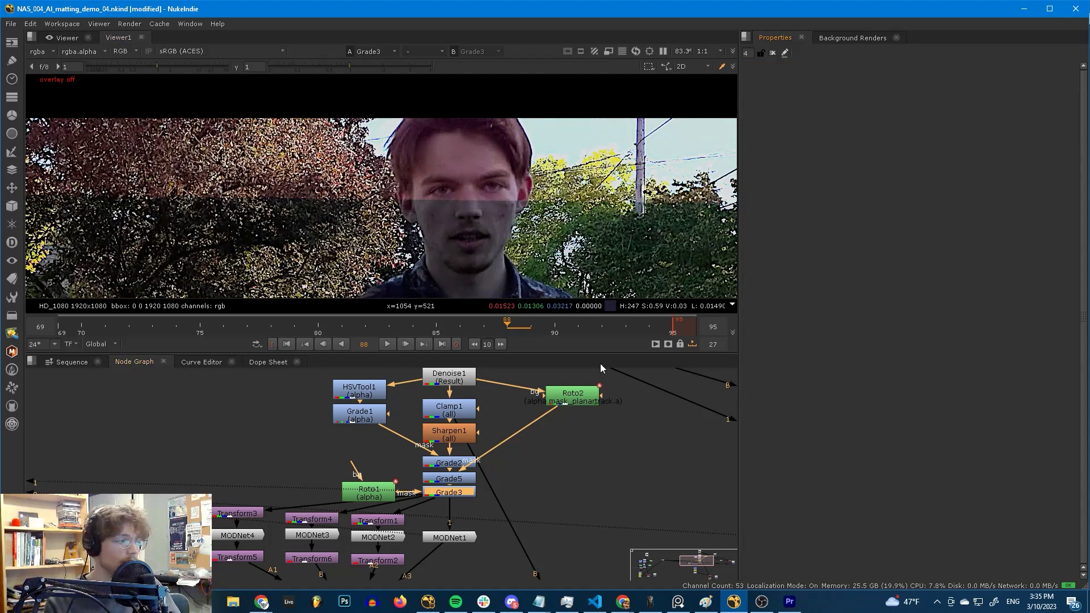
- Box-select the four MODNet nodes, then select Grade4 below them
{"action": "middle_click_drag", "start_coordinate": [253, 515], "coordinate": [282, 456]}
{"action": "left_click_drag", "start_coordinate": [515, 494], "coordinate": [223, 469]}
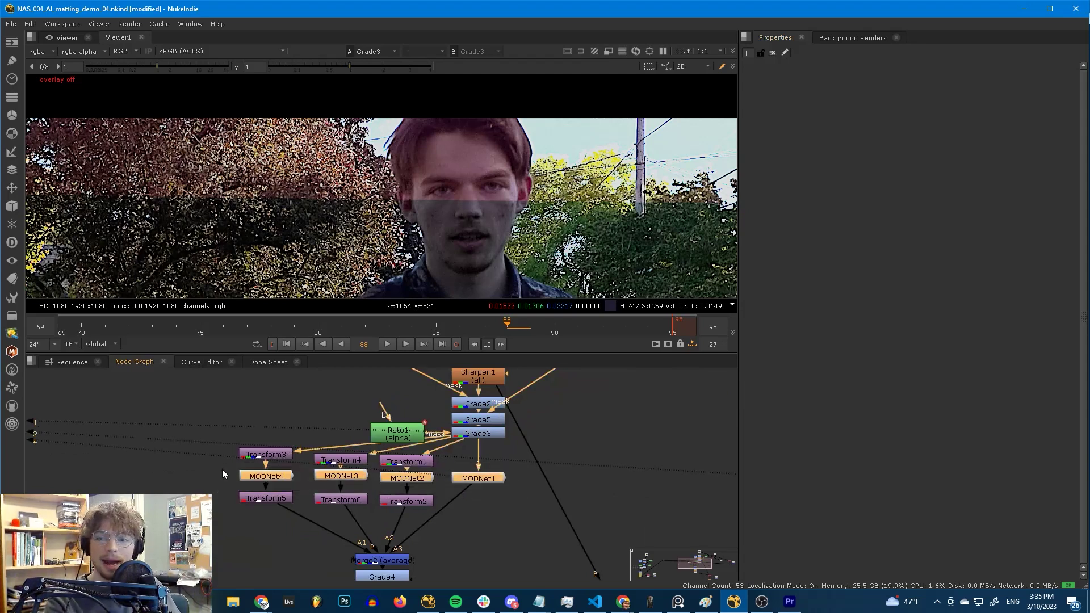
{"action": "middle_click_drag", "start_coordinate": [353, 505], "coordinate": [344, 466]}
{"action": "left_click", "coordinate": [376, 519]}
- Move TemporalMedian1 slightly up beneath Grade4 and deselect it
{"action": "middle_click_drag", "start_coordinate": [376, 532], "coordinate": [375, 484]}
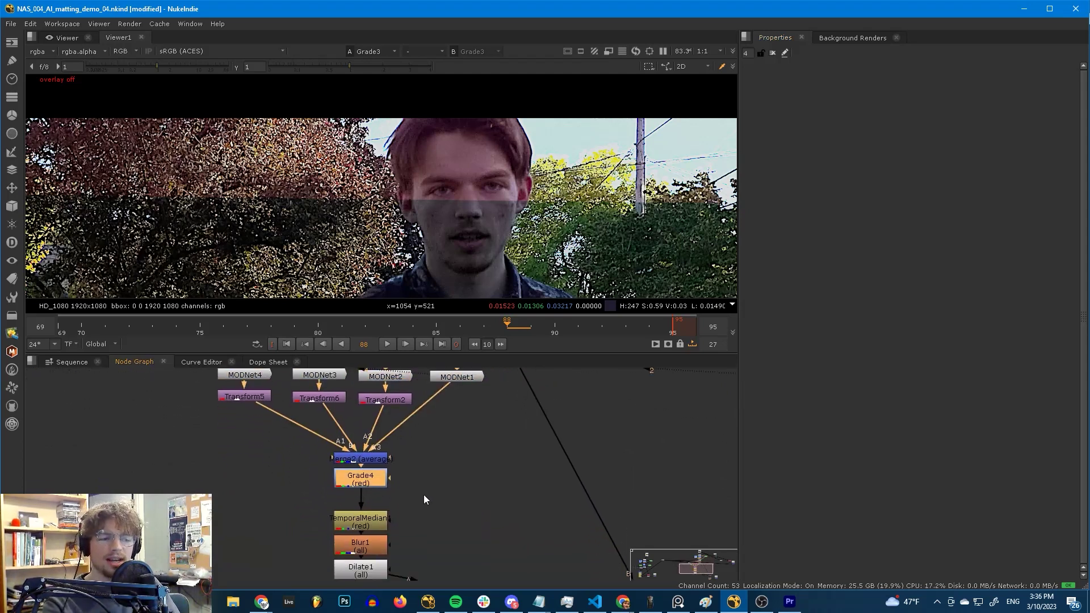
{"action": "left_click", "coordinate": [370, 523]}
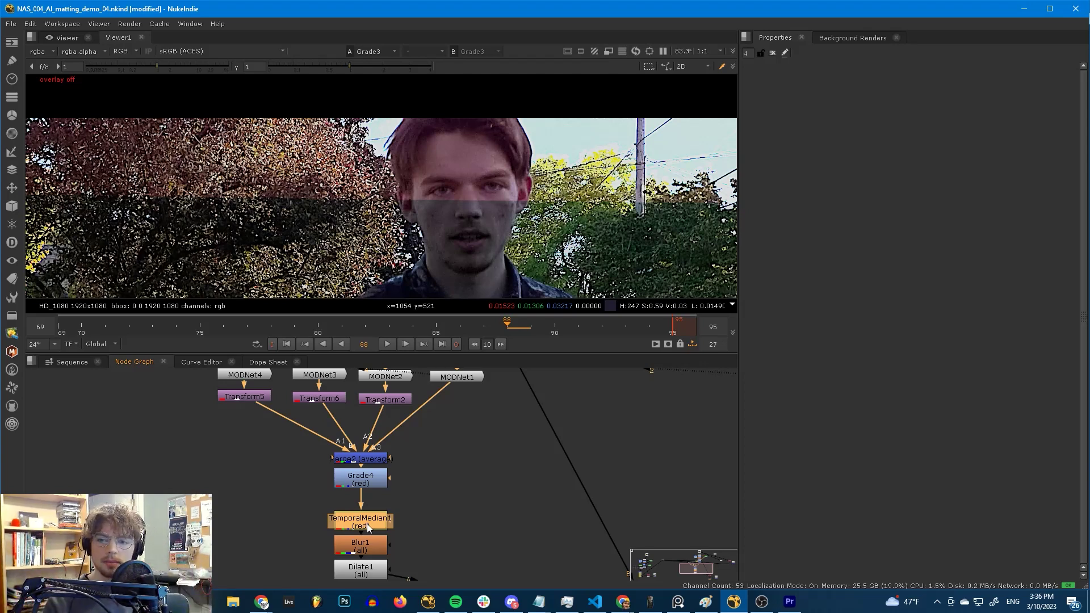
{"action": "left_click_drag", "start_coordinate": [372, 525], "coordinate": [377, 516]}
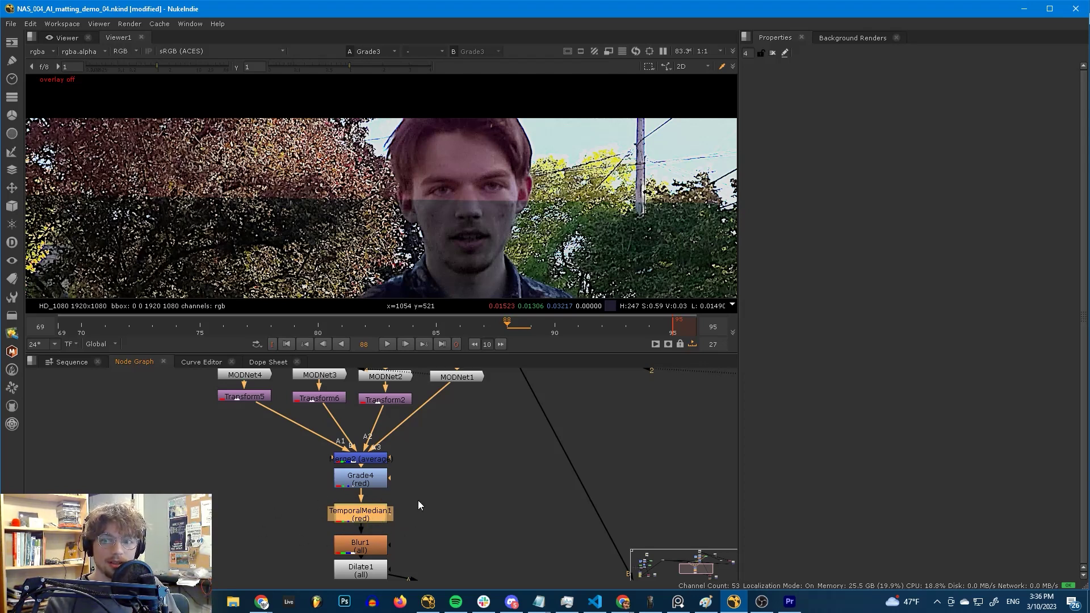
{"action": "left_click", "coordinate": [421, 521]}
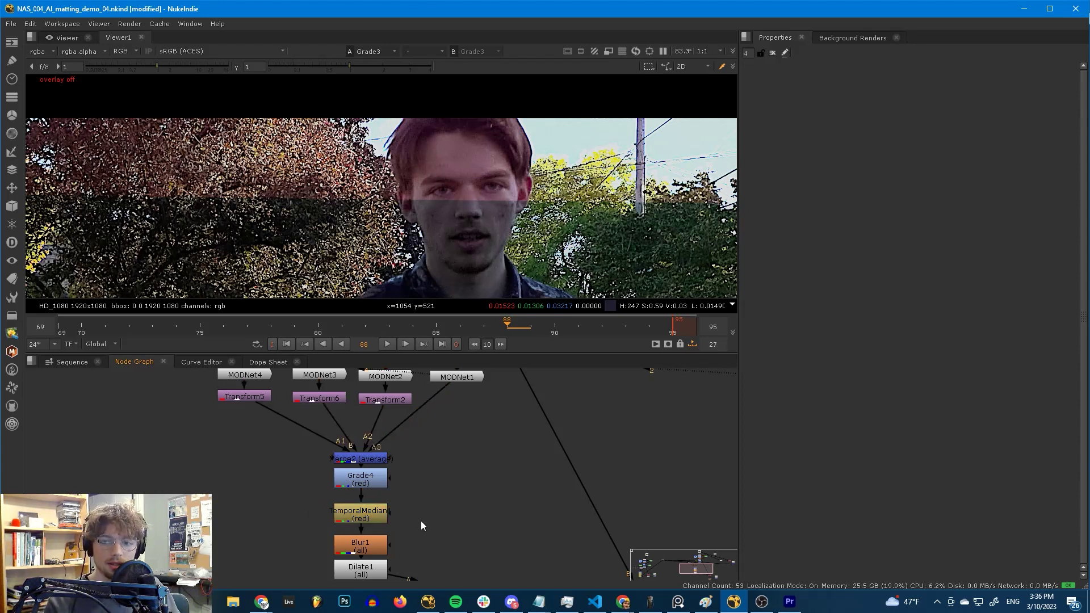
{"action": "scroll", "coordinate": [409, 440], "scroll_direction": "down", "scroll_amount": 6}
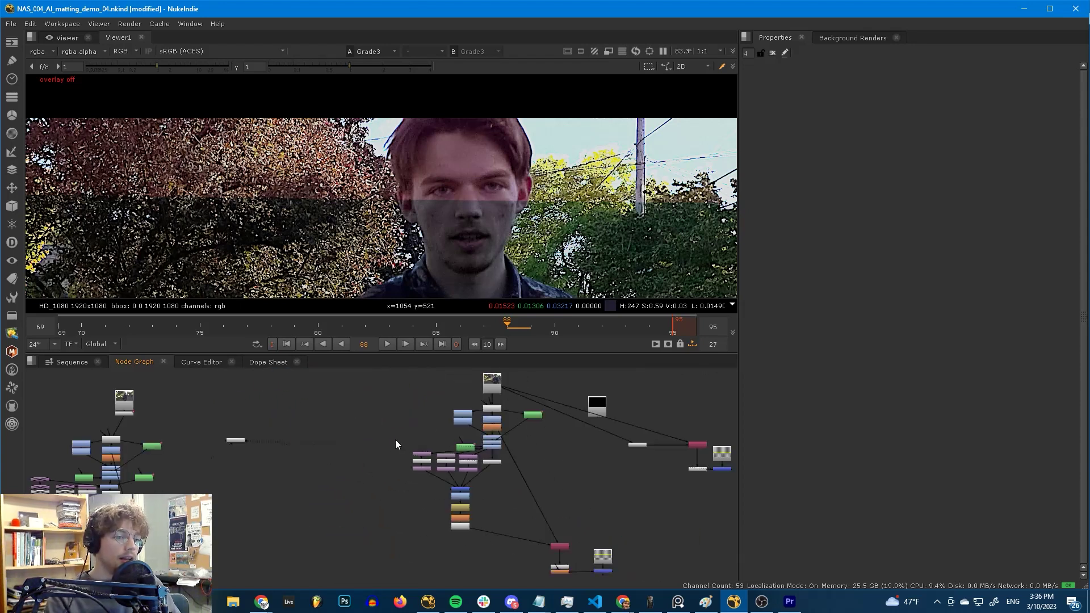